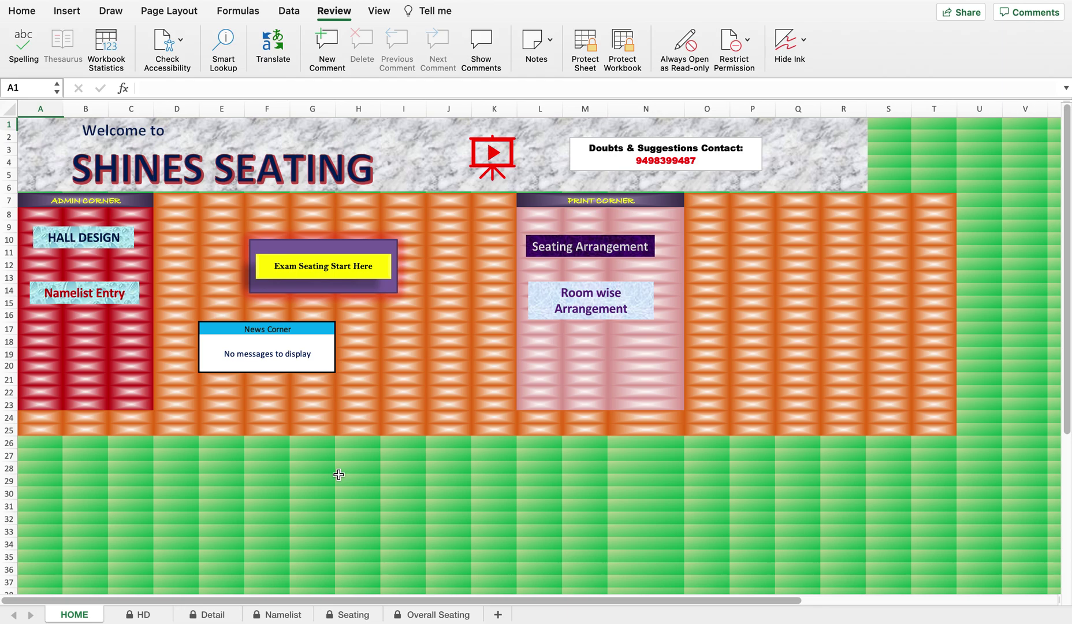
- Open the Hall Design sheet and review the hall number, rows, columns and total entries for the halls
{"action": "left_click", "coordinate": [110, 200]}
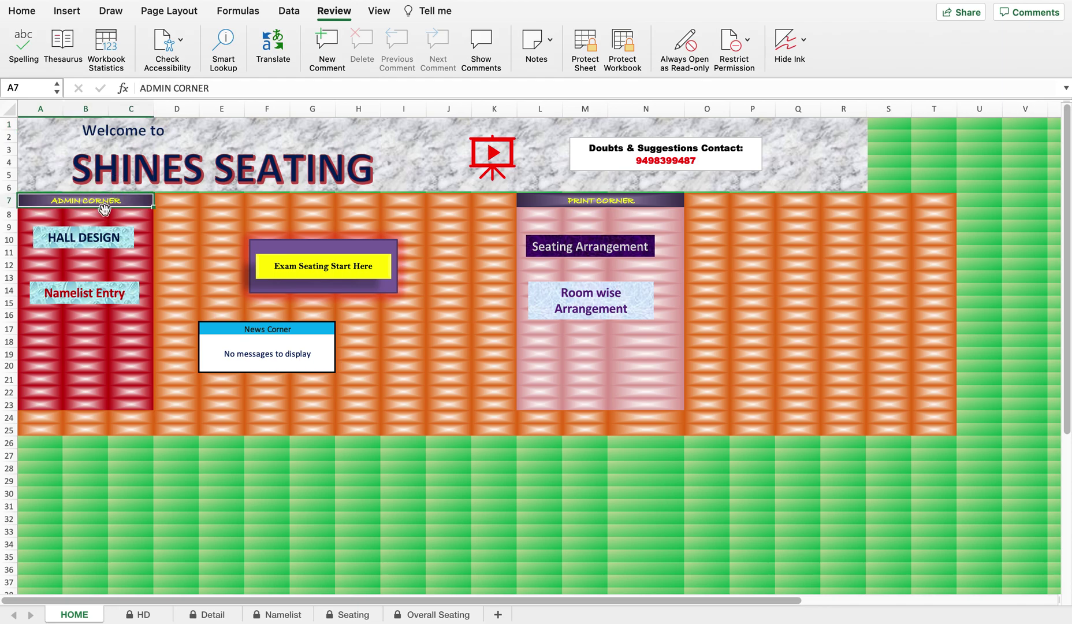
{"action": "left_click", "coordinate": [87, 243]}
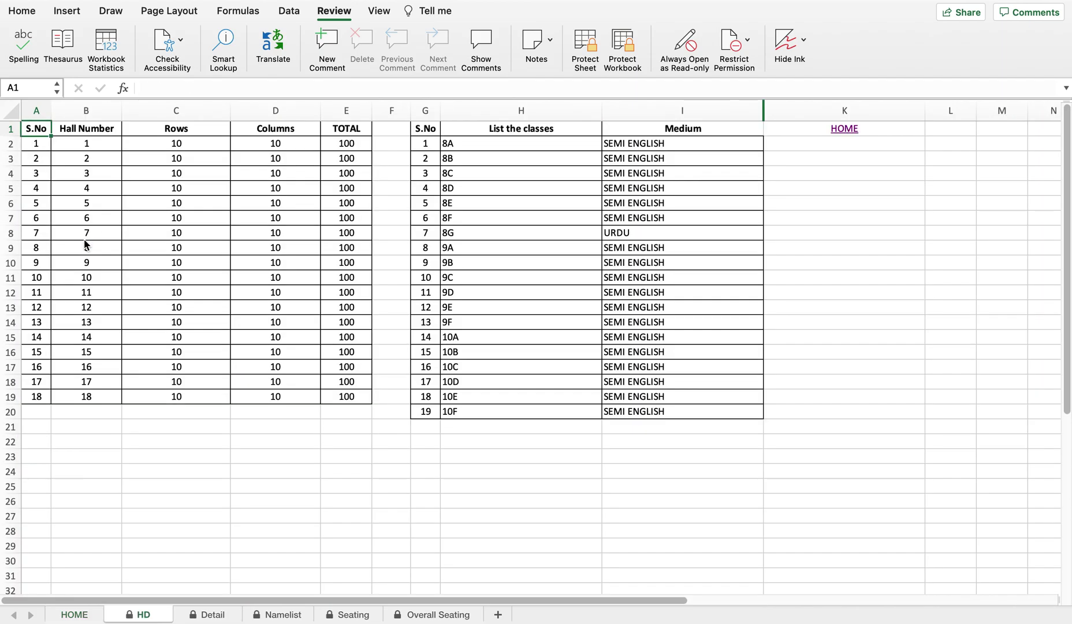
{"action": "left_click", "coordinate": [105, 141]}
{"action": "left_click_drag", "start_coordinate": [104, 141], "coordinate": [104, 400]}
{"action": "left_click_drag", "start_coordinate": [199, 142], "coordinate": [211, 397]}
{"action": "left_click_drag", "start_coordinate": [277, 146], "coordinate": [292, 397]}
{"action": "left_click_drag", "start_coordinate": [352, 143], "coordinate": [370, 399]}
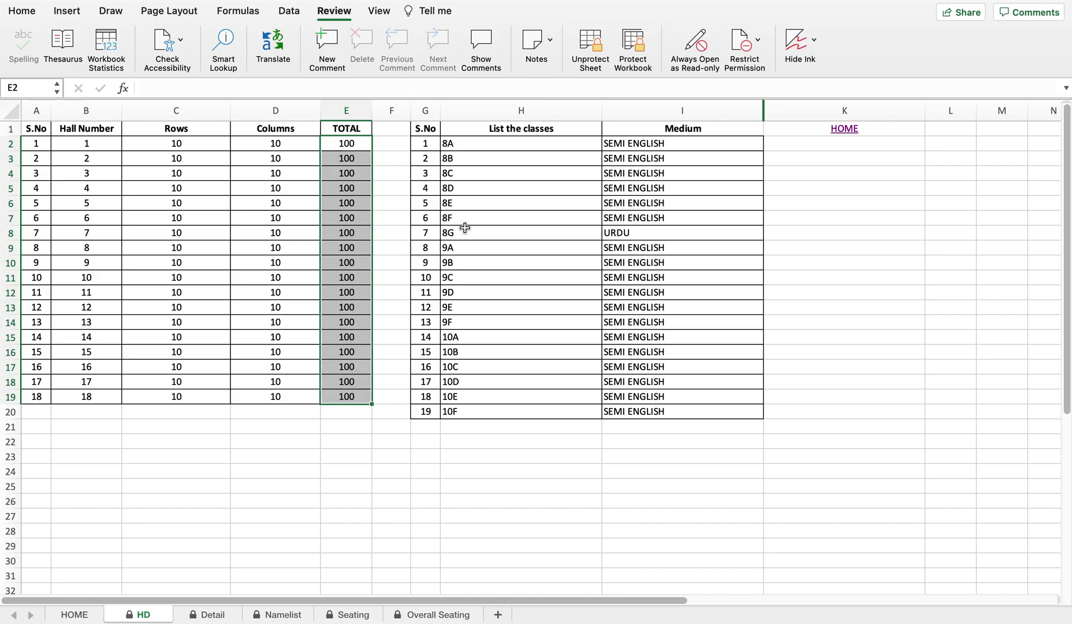
- Review the list of classes and their medium entries, and return to the home sheet
{"action": "left_click_drag", "start_coordinate": [512, 144], "coordinate": [529, 417]}
{"action": "left_click_drag", "start_coordinate": [539, 141], "coordinate": [546, 392]}
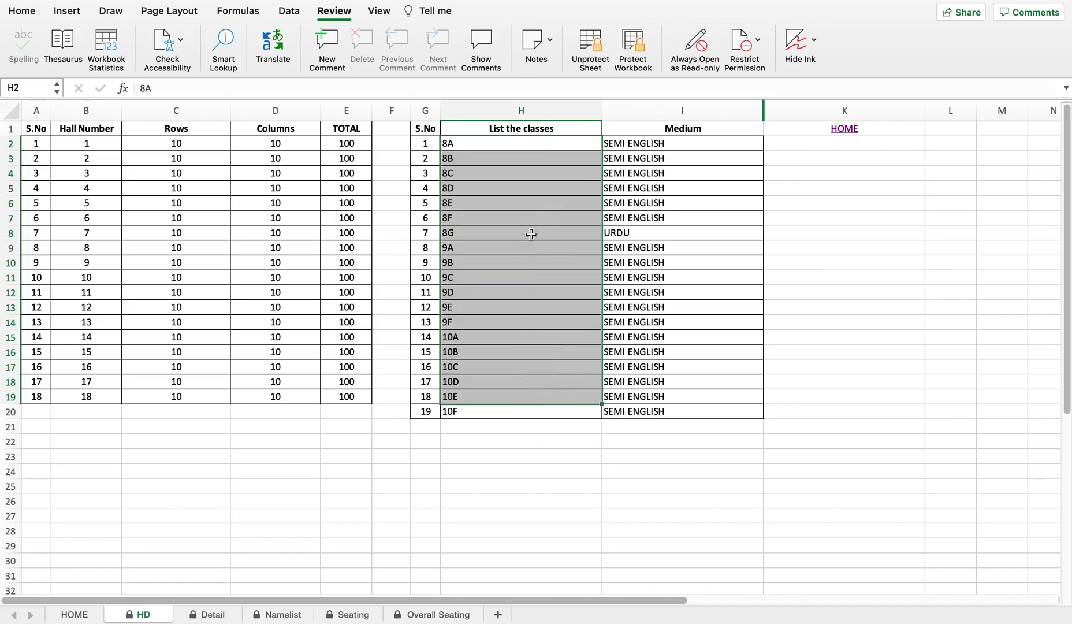
{"action": "left_click_drag", "start_coordinate": [498, 419], "coordinate": [546, 143]}
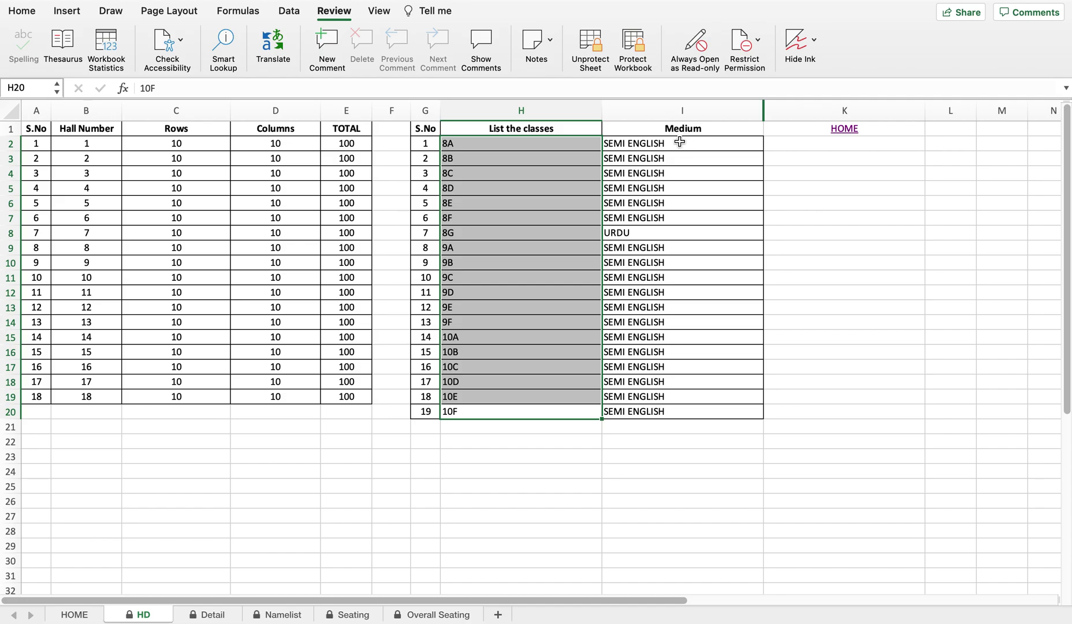
{"action": "left_click_drag", "start_coordinate": [681, 141], "coordinate": [676, 409]}
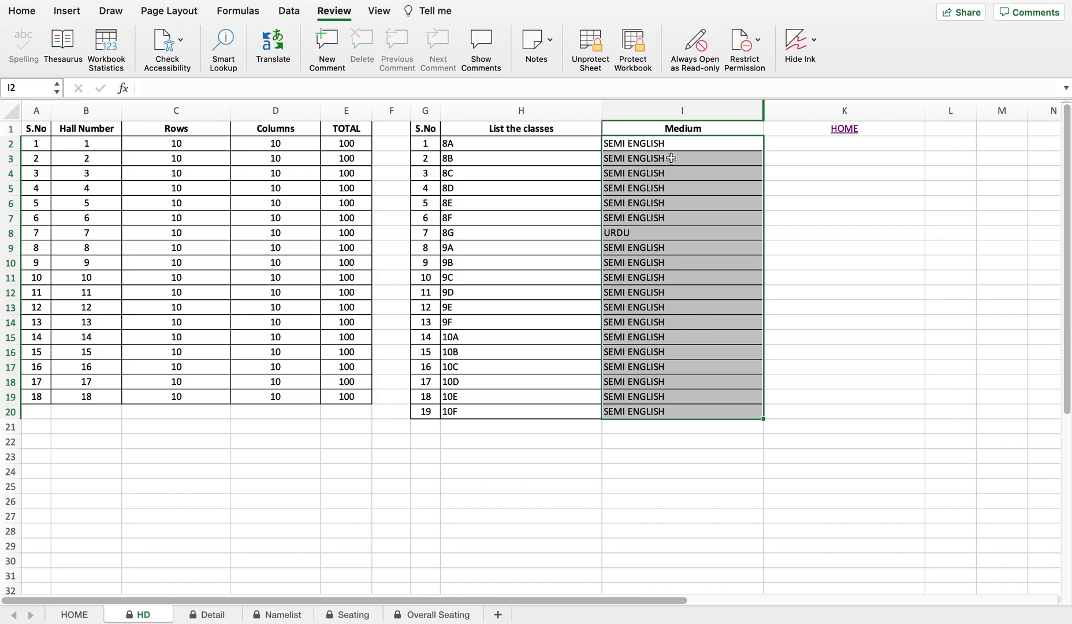
{"action": "left_click", "coordinate": [689, 149]}
{"action": "left_click_drag", "start_coordinate": [689, 149], "coordinate": [686, 411]}
{"action": "left_click", "coordinate": [844, 132]}
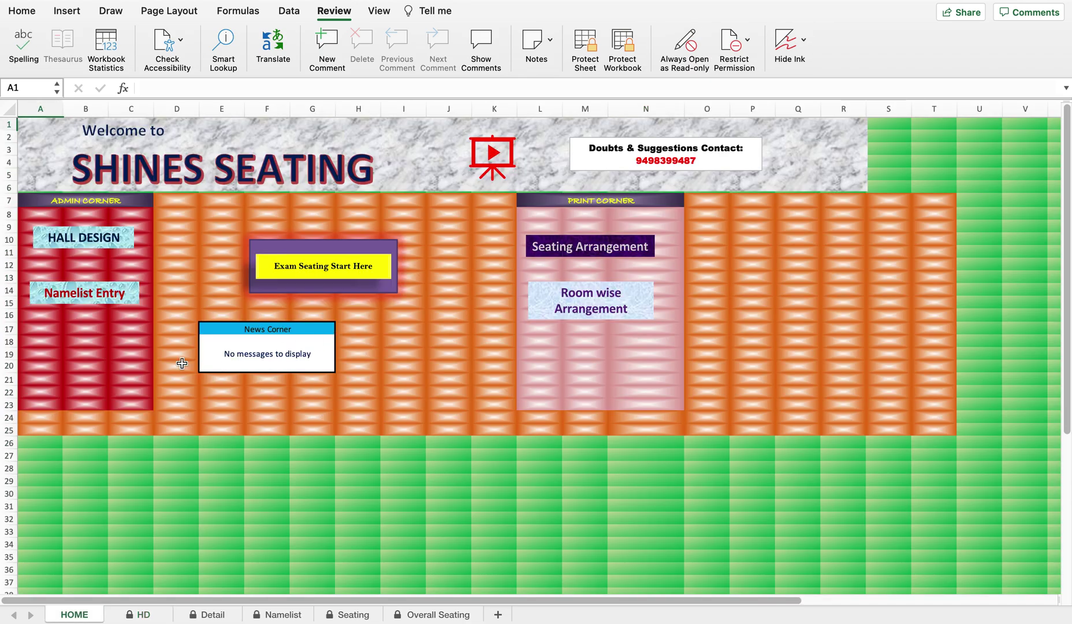
- Open the Namelist Entry sheet and examine the name and roll number columns of class 8A
{"action": "left_click", "coordinate": [96, 299]}
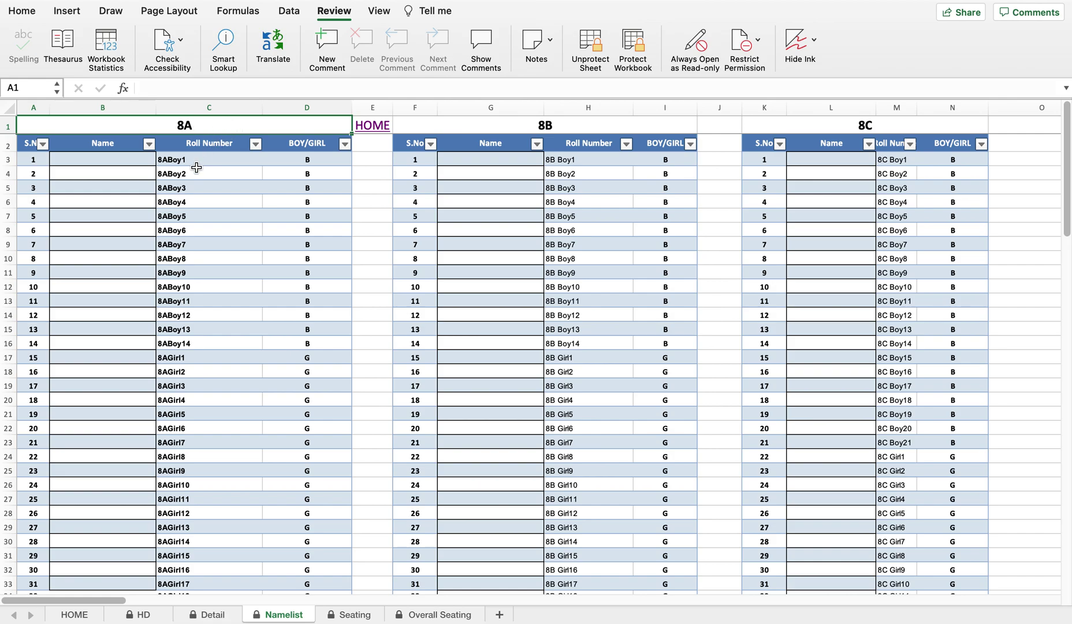
{"action": "left_click_drag", "start_coordinate": [200, 161], "coordinate": [203, 272]}
{"action": "left_click_drag", "start_coordinate": [118, 164], "coordinate": [116, 284]}
{"action": "left_click_drag", "start_coordinate": [220, 158], "coordinate": [212, 301]}
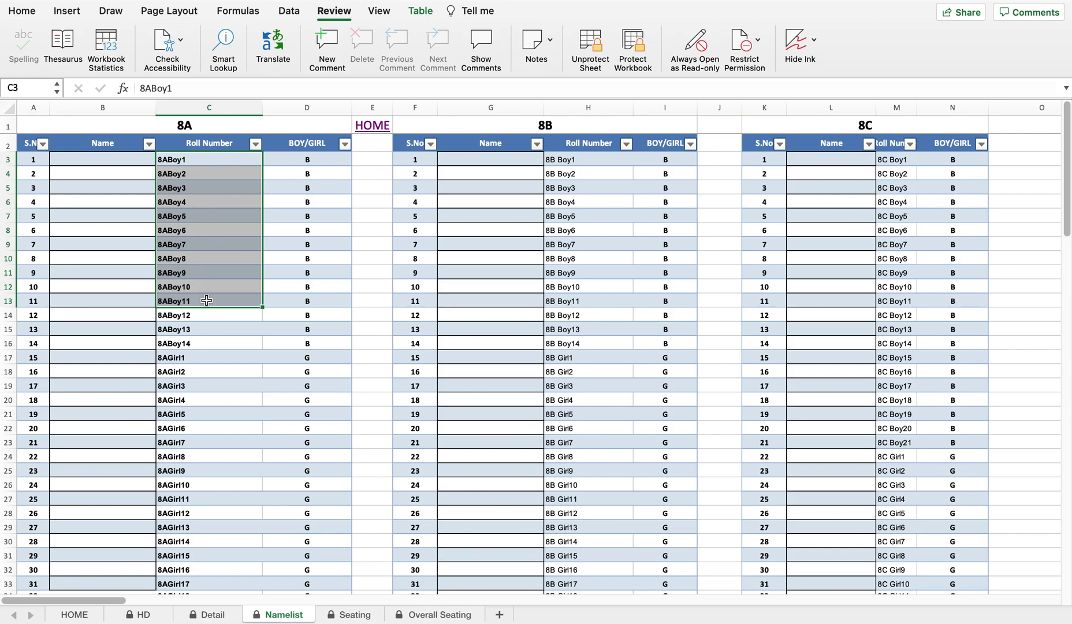
{"action": "left_click_drag", "start_coordinate": [220, 359], "coordinate": [223, 430]}
- Set the BOY/GIRL value of the first student in class 8A to B
{"action": "left_click", "coordinate": [318, 160]}
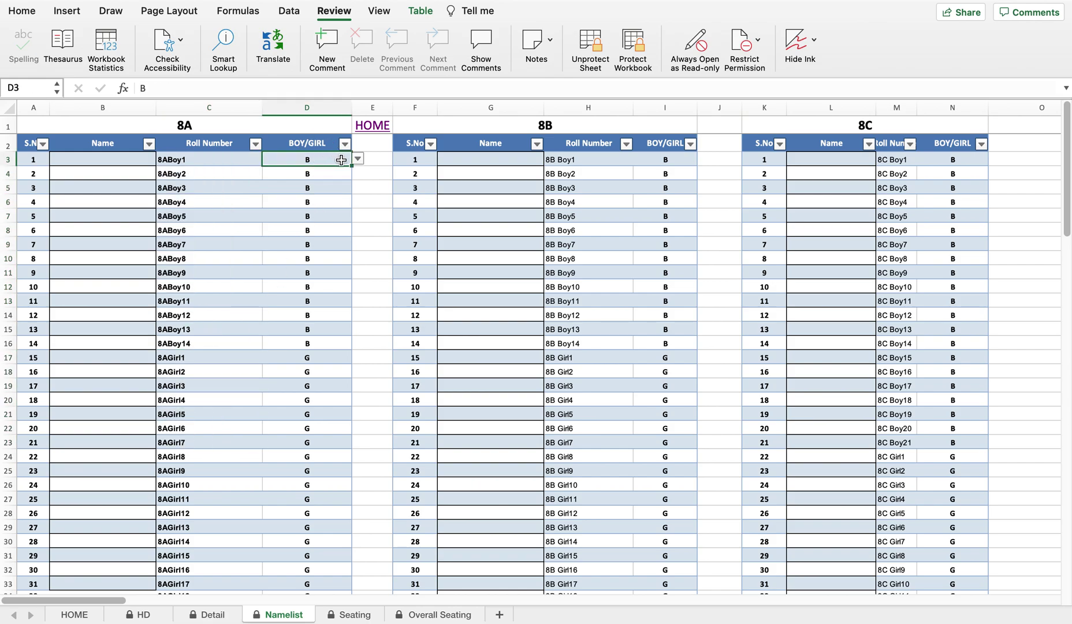
{"action": "left_click", "coordinate": [357, 158]}
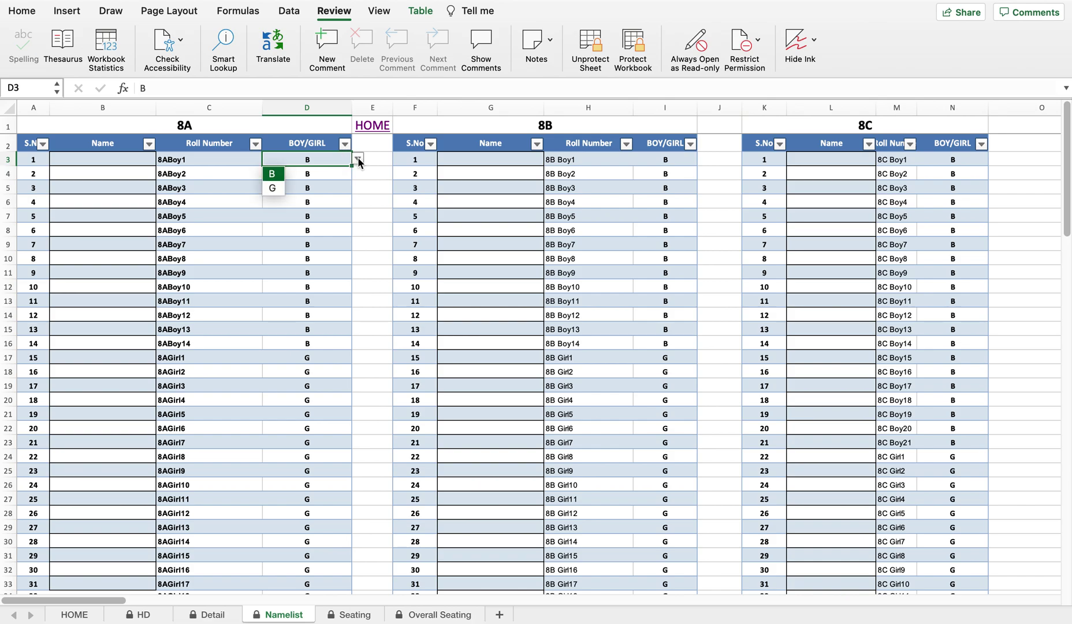
{"action": "left_click", "coordinate": [278, 179]}
{"action": "mouse_move", "coordinate": [326, 164]}
{"action": "left_mouse_down"}
{"action": "mouse_move", "coordinate": [311, 208]}
{"action": "mouse_move", "coordinate": [304, 151]}
{"action": "mouse_move", "coordinate": [313, 160]}
{"action": "left_mouse_up"}
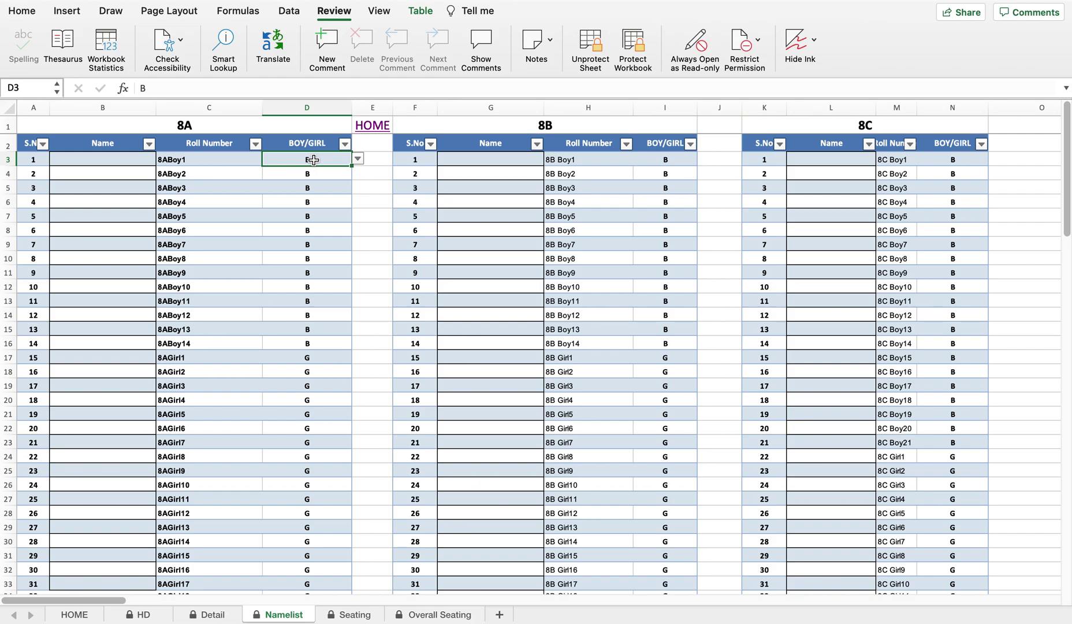
{"action": "left_click", "coordinate": [358, 159]}
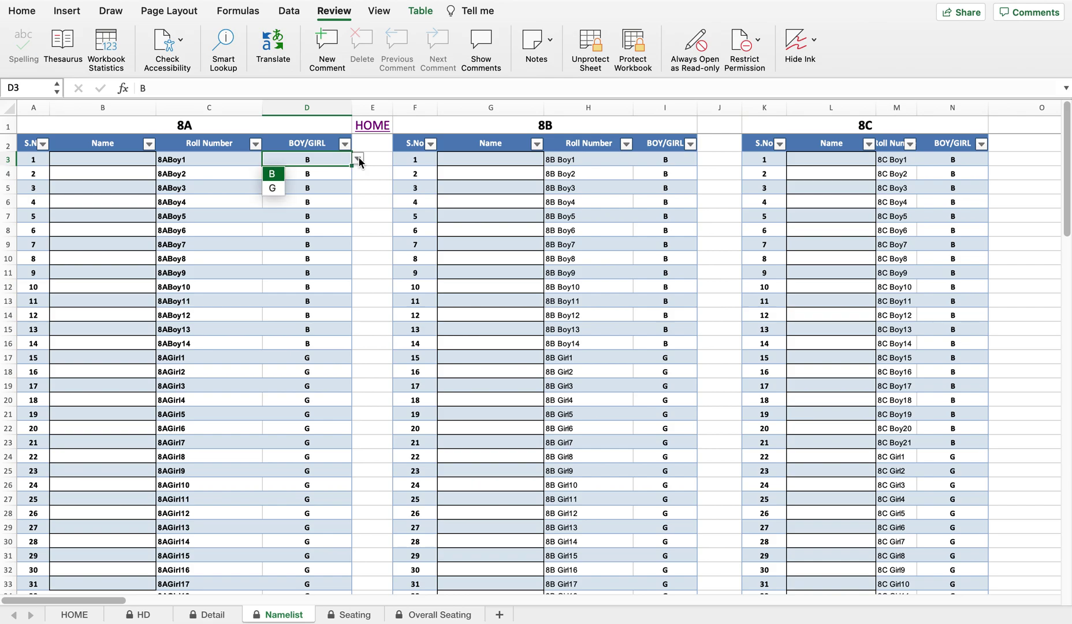
{"action": "left_click", "coordinate": [279, 178]}
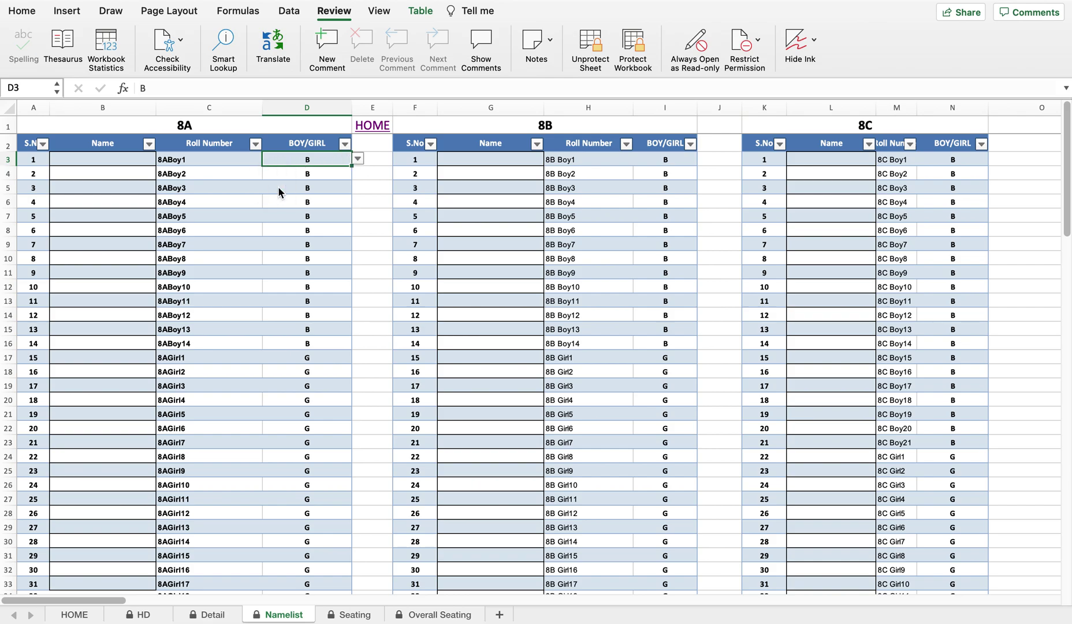
- Check the roll number entries of class 8B and return to the home sheet
{"action": "left_click", "coordinate": [335, 160]}
{"action": "left_click_drag", "start_coordinate": [570, 164], "coordinate": [577, 269]}
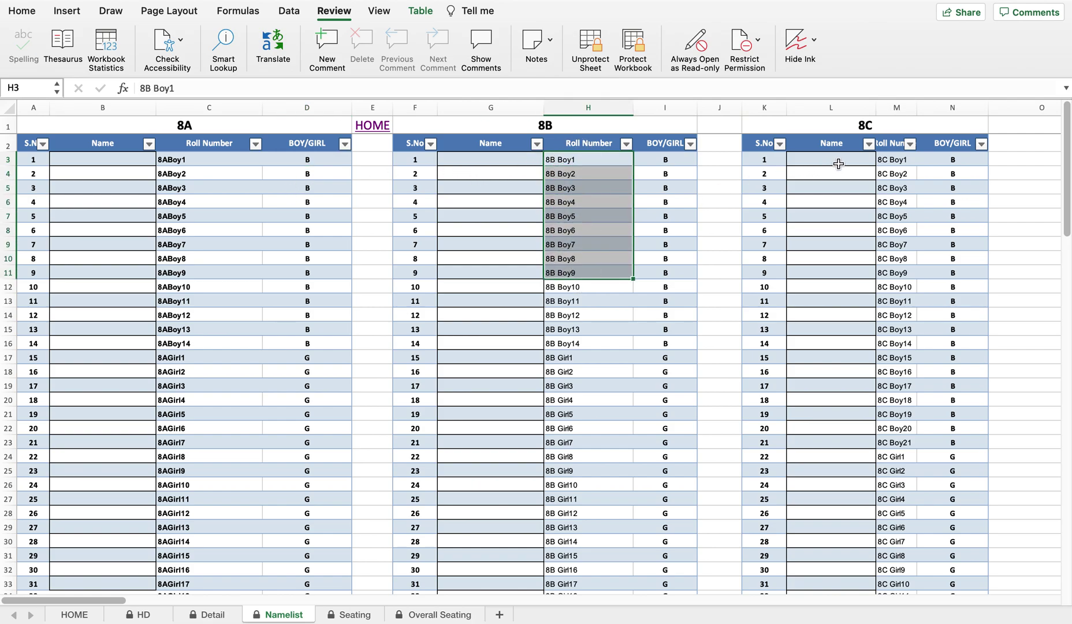
{"action": "left_click", "coordinate": [377, 136]}
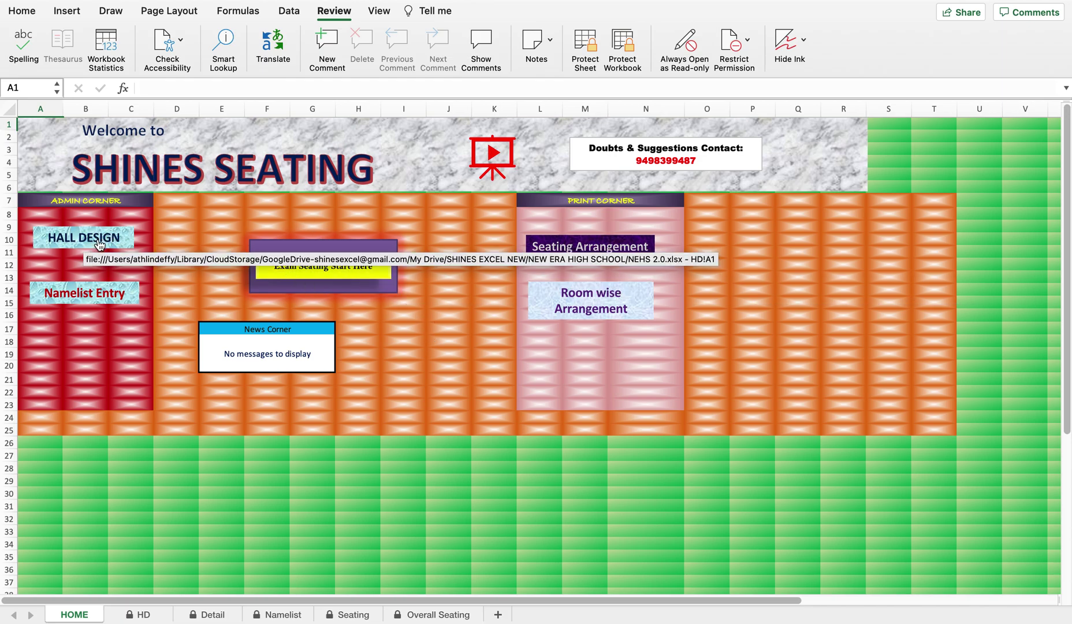
- Open the exam seating start page and review the school name, exam detail and date fields
{"action": "left_click", "coordinate": [317, 280]}
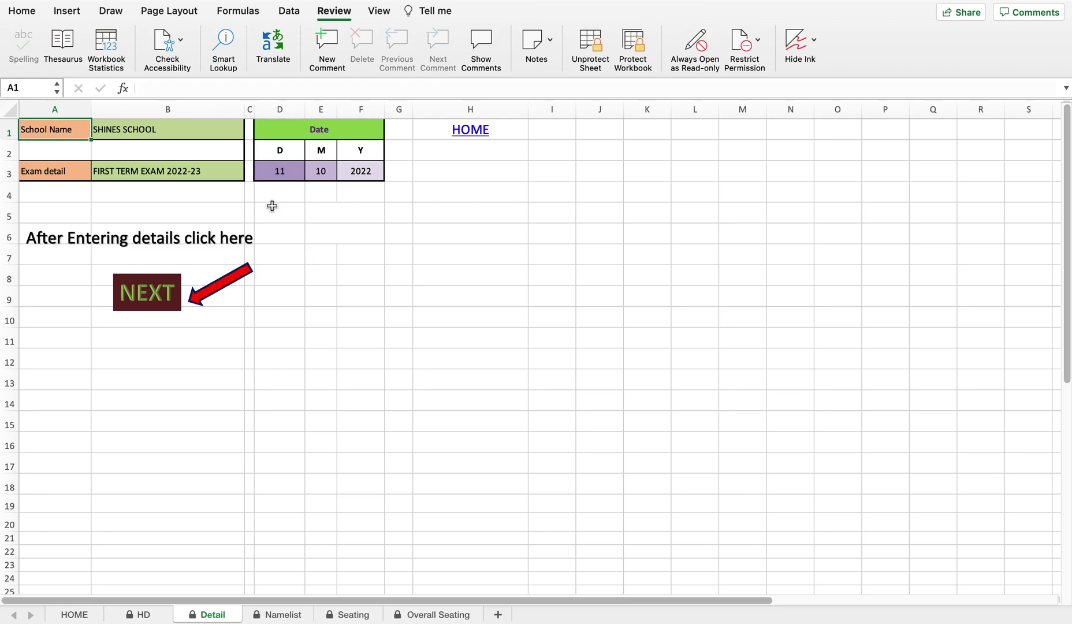
{"action": "left_click", "coordinate": [197, 131]}
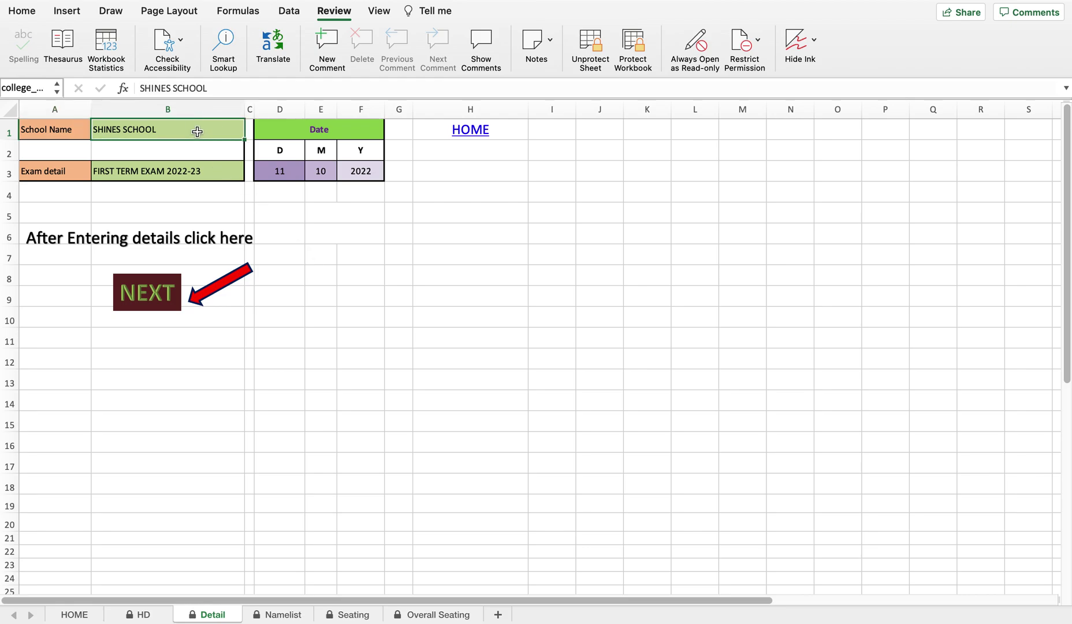
{"action": "left_click", "coordinate": [168, 132]}
{"action": "mouse_move", "coordinate": [277, 170]}
{"action": "left_mouse_down"}
{"action": "mouse_move", "coordinate": [365, 172]}
{"action": "mouse_move", "coordinate": [291, 172]}
{"action": "left_mouse_up"}
{"action": "left_click", "coordinate": [326, 173]}
{"action": "left_click", "coordinate": [358, 172]}
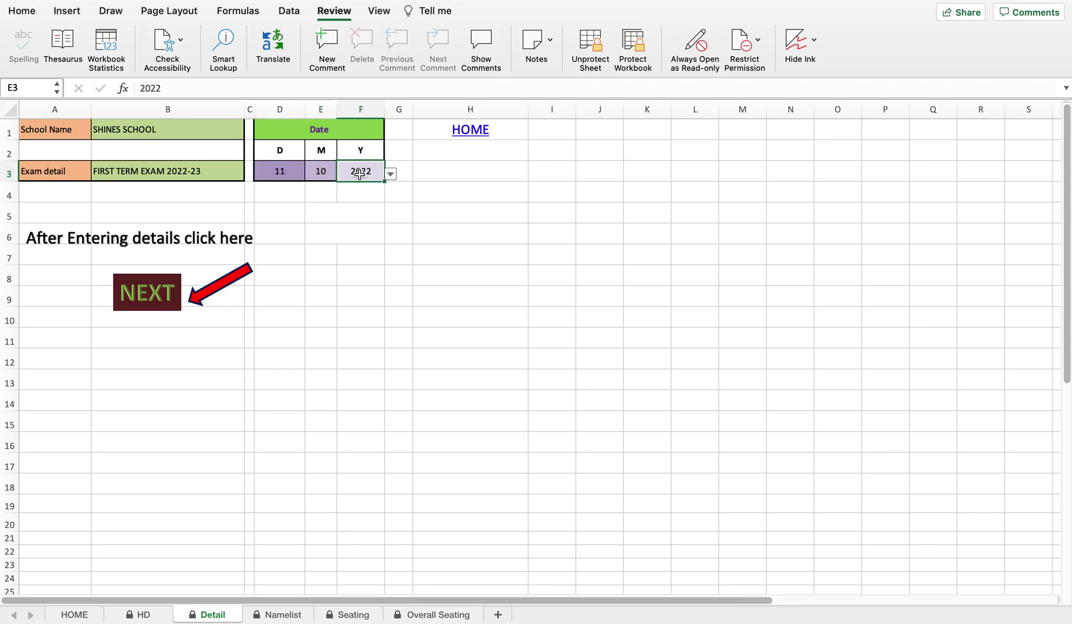
{"action": "left_click", "coordinate": [208, 176]}
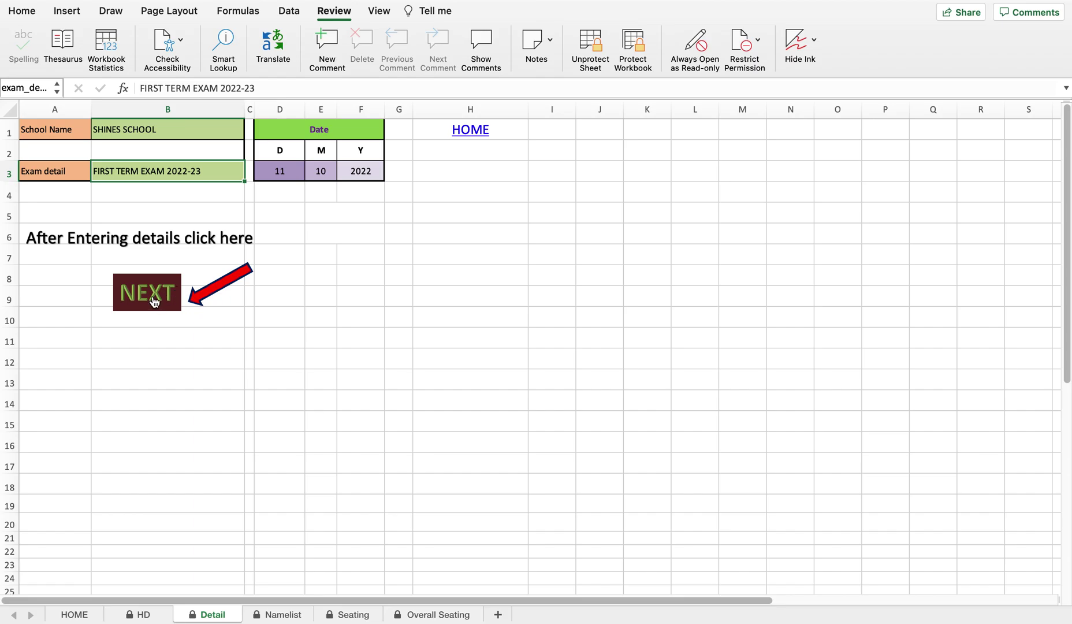
- Proceed to the Seating sheet and set the H1 hall number to 1
{"action": "left_click", "coordinate": [154, 302]}
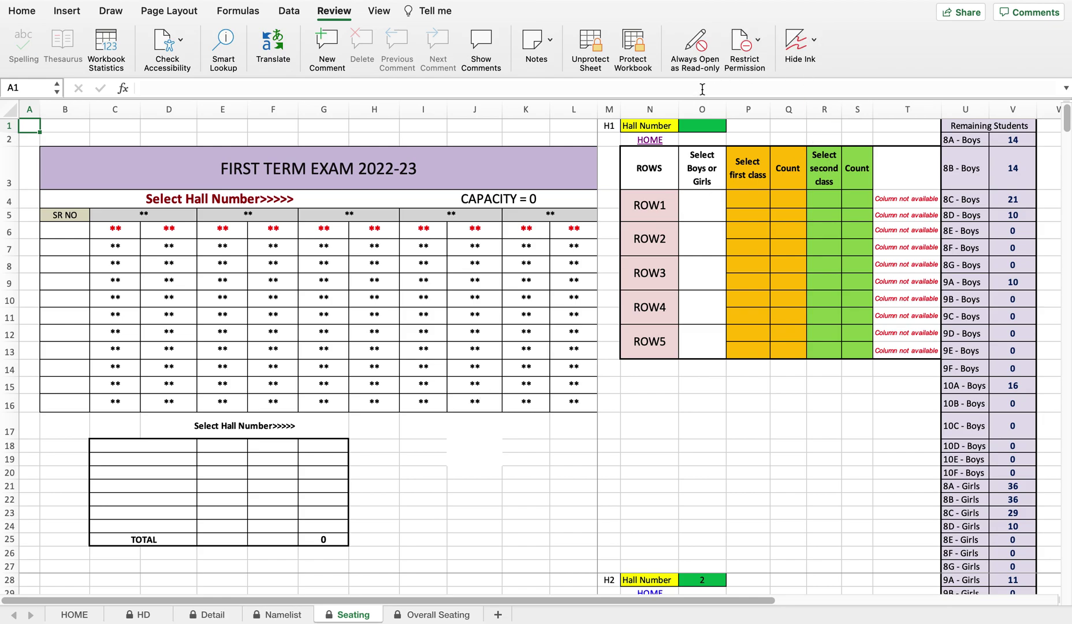
{"action": "left_click", "coordinate": [699, 127]}
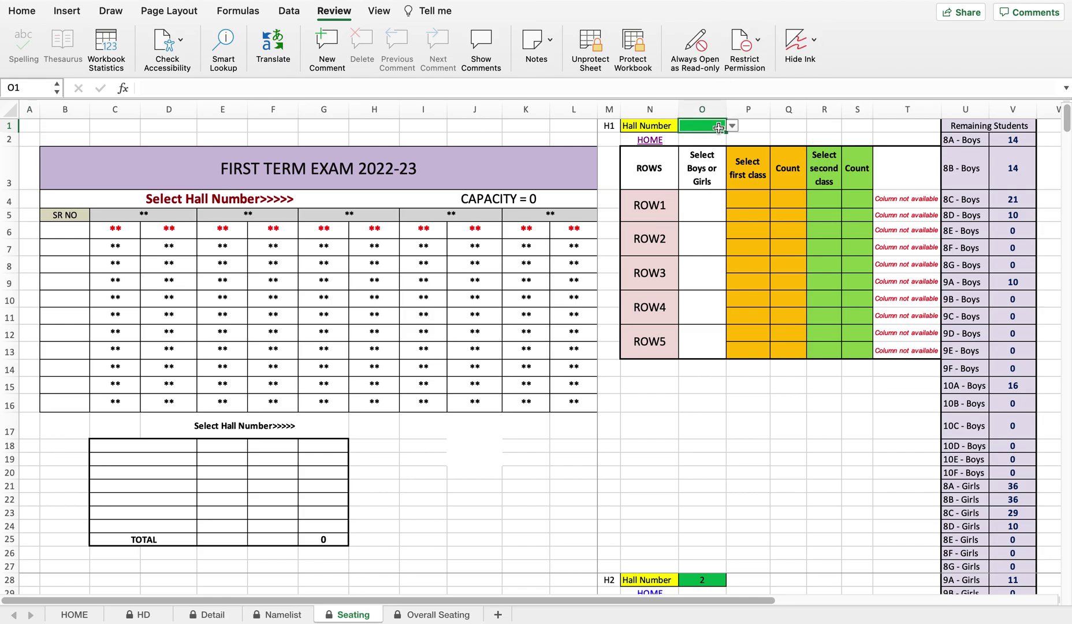
{"action": "left_click", "coordinate": [732, 126]}
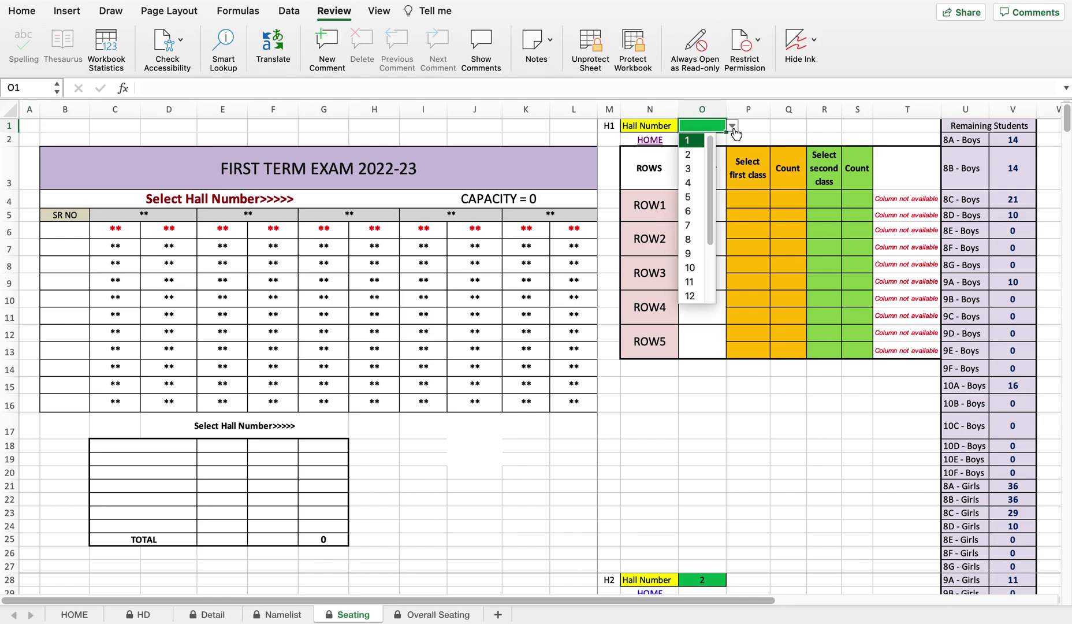
{"action": "left_click", "coordinate": [693, 145]}
- Examine the ROW1 to ROW5 entries in the row assignment table for hall 1
{"action": "left_click", "coordinate": [700, 209]}
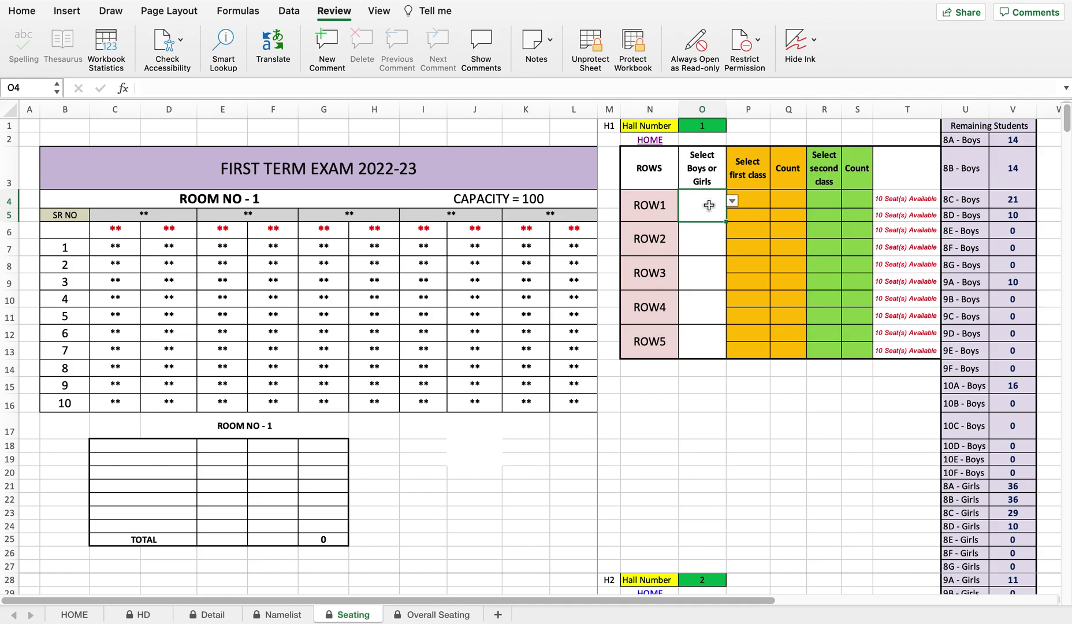
{"action": "left_click", "coordinate": [655, 350]}
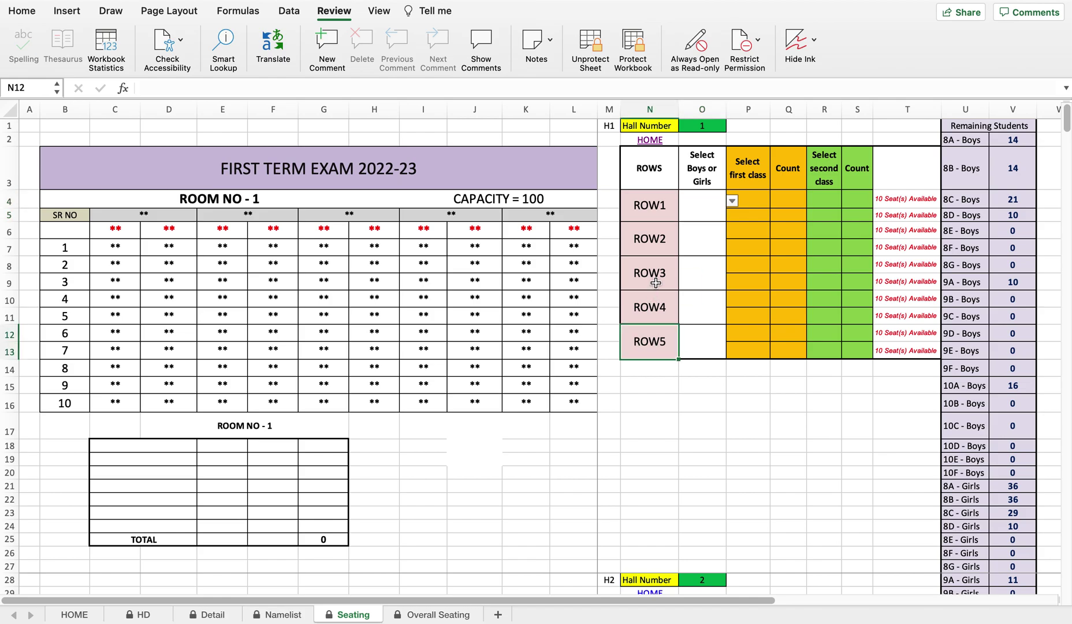
{"action": "left_click", "coordinate": [653, 214]}
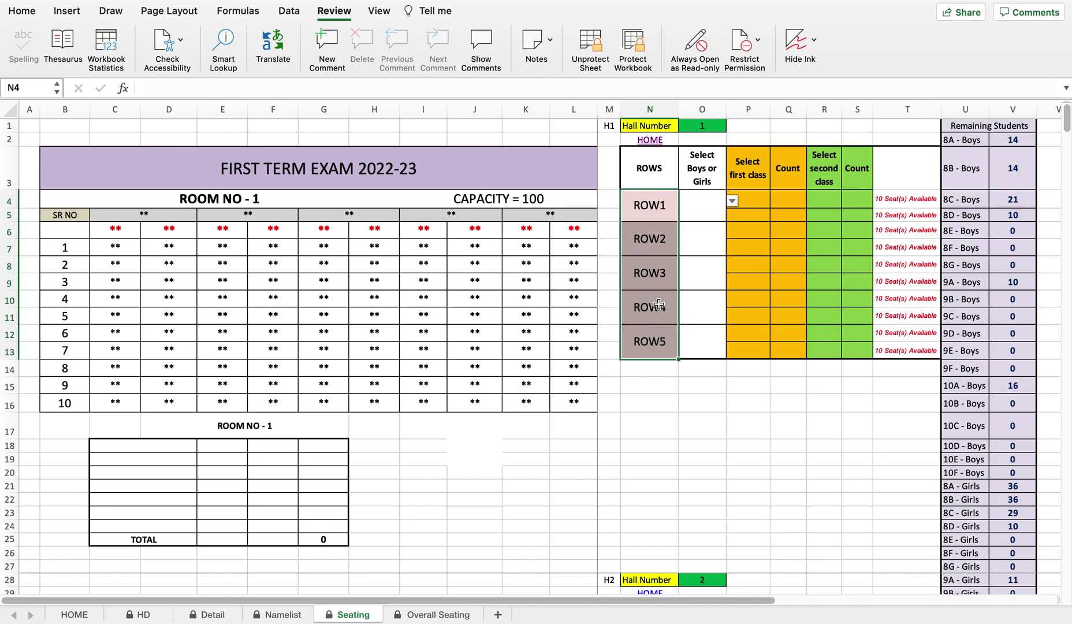
{"action": "left_click_drag", "start_coordinate": [650, 206], "coordinate": [666, 341]}
{"action": "left_click_drag", "start_coordinate": [639, 206], "coordinate": [659, 328]}
{"action": "left_click", "coordinate": [651, 214]}
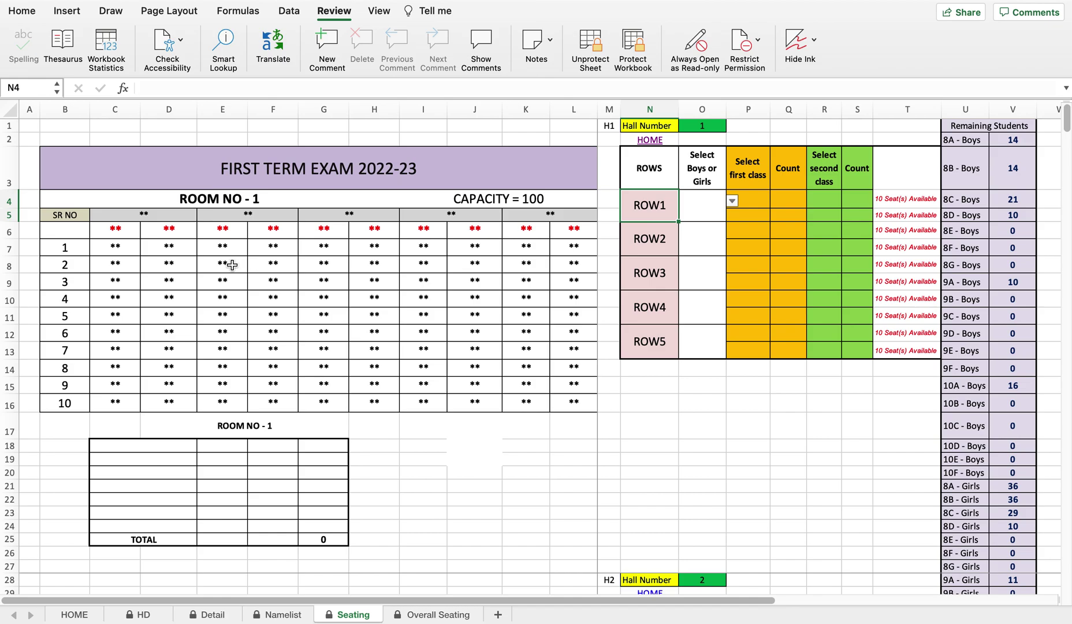
- Examine the five pairs of seat columns in the Room No 1 seating grid, C6:D16 through K6:L16
{"action": "mouse_move", "coordinate": [124, 230]}
{"action": "left_mouse_down"}
{"action": "mouse_move", "coordinate": [163, 307]}
{"action": "mouse_move", "coordinate": [168, 426]}
{"action": "mouse_move", "coordinate": [169, 402]}
{"action": "left_mouse_up"}
{"action": "left_click_drag", "start_coordinate": [223, 231], "coordinate": [280, 393]}
{"action": "left_click_drag", "start_coordinate": [323, 232], "coordinate": [376, 403]}
{"action": "left_click_drag", "start_coordinate": [423, 230], "coordinate": [475, 402]}
{"action": "left_click_drag", "start_coordinate": [526, 229], "coordinate": [574, 398]}
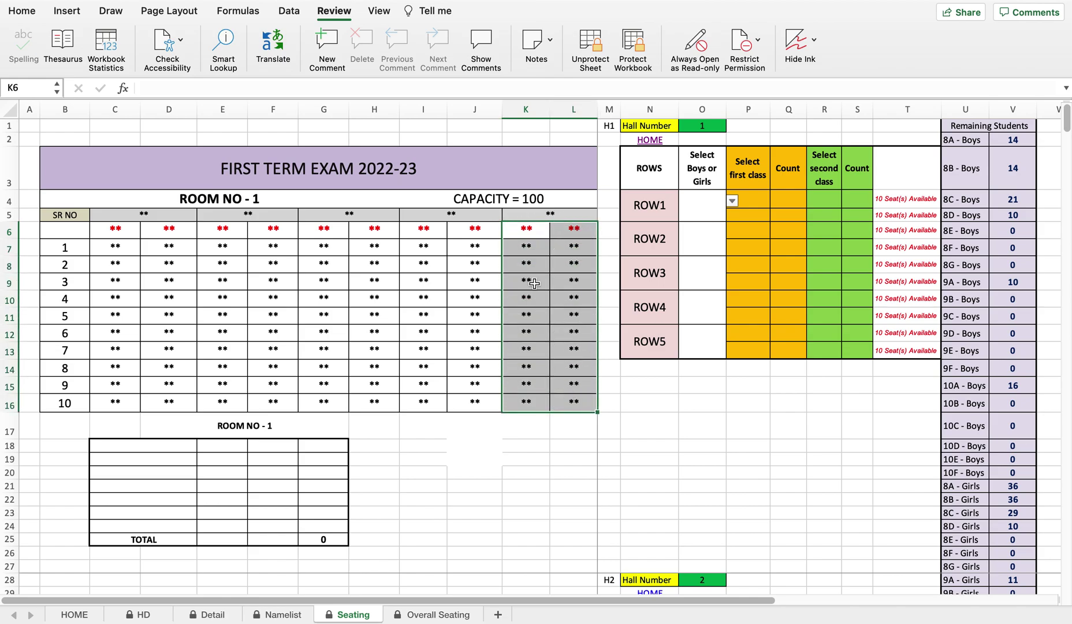
{"action": "left_click_drag", "start_coordinate": [527, 230], "coordinate": [572, 403]}
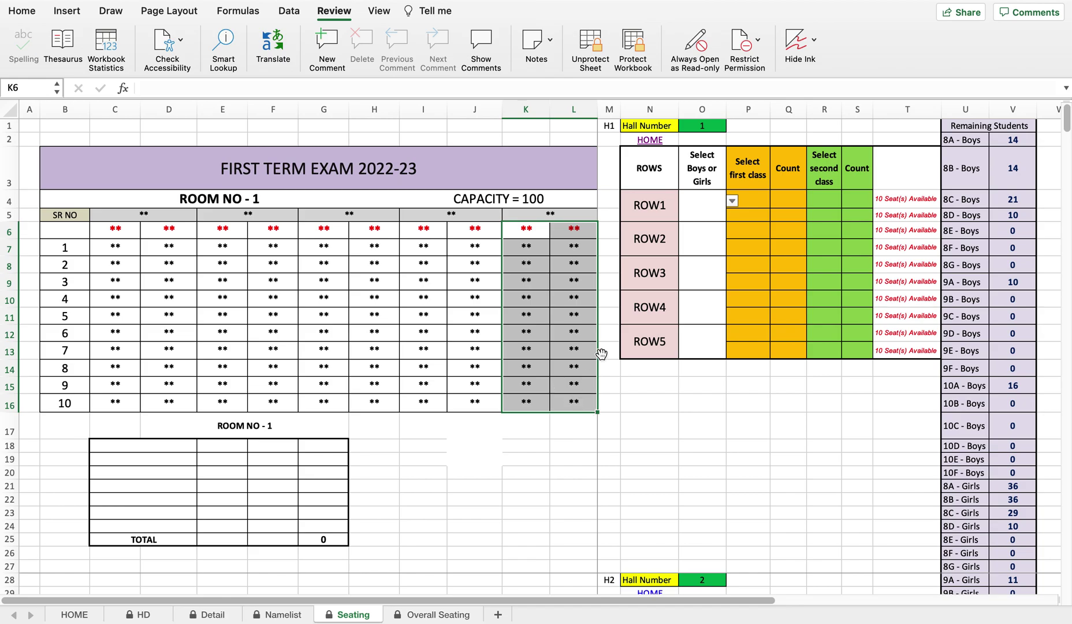
- Assign ROW1 of hall 1 to girls (G) and check its heading in the seating grid
{"action": "left_click", "coordinate": [656, 213]}
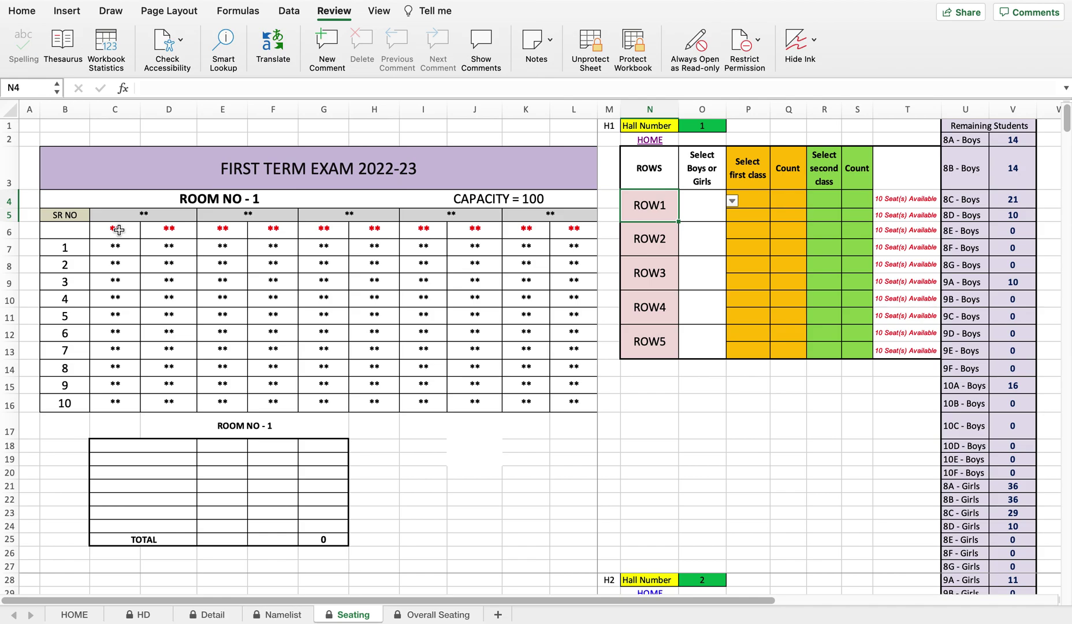
{"action": "left_click_drag", "start_coordinate": [120, 229], "coordinate": [181, 397]}
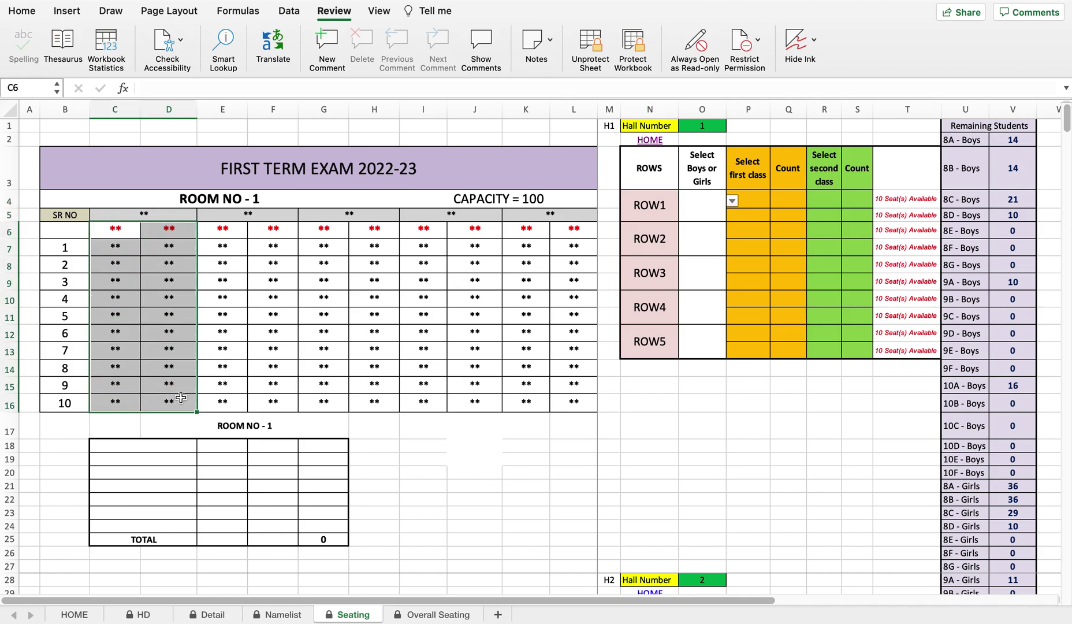
{"action": "left_click", "coordinate": [703, 204]}
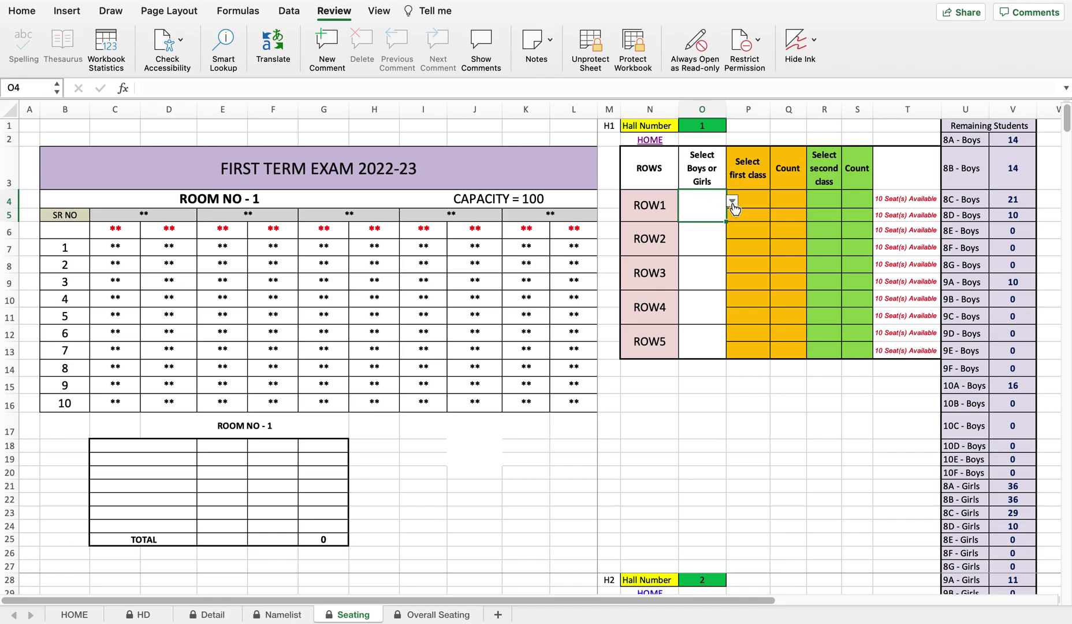
{"action": "left_click", "coordinate": [732, 202]}
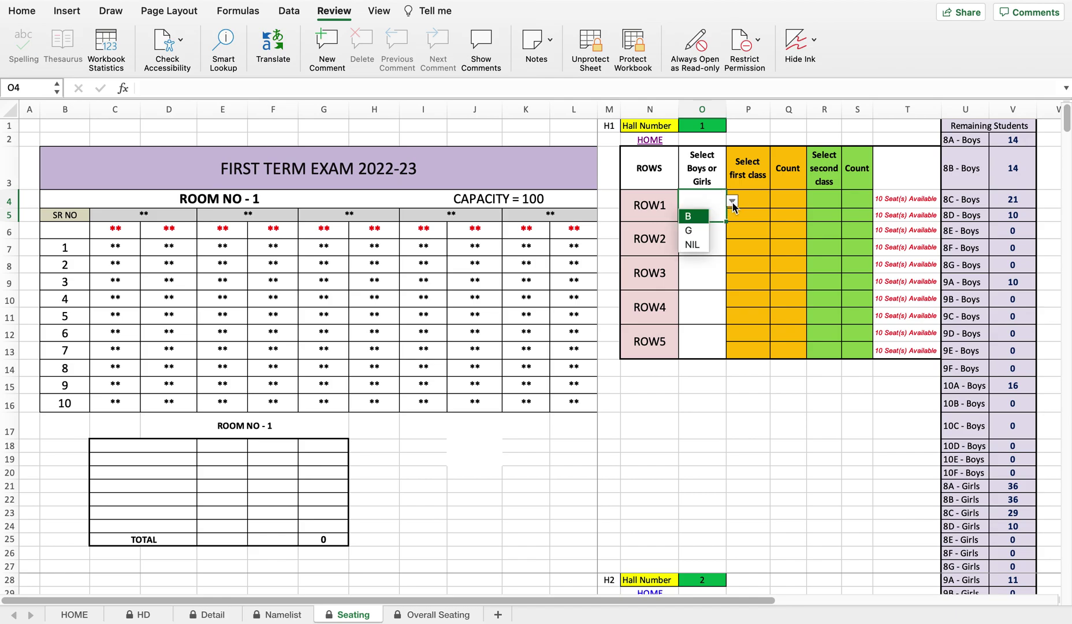
{"action": "left_click", "coordinate": [693, 230]}
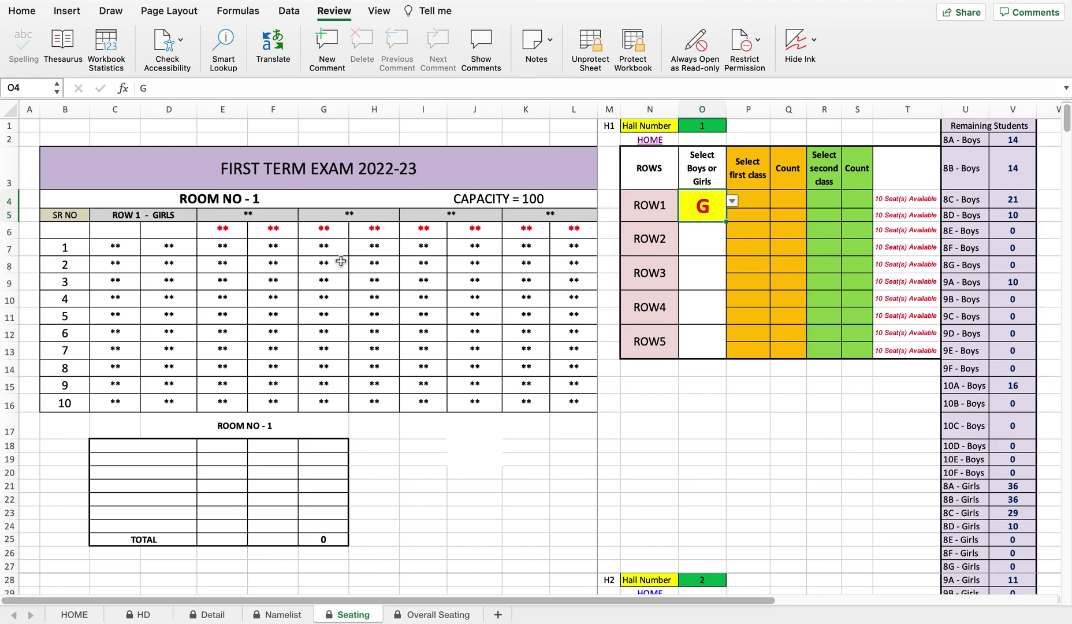
{"action": "left_click_drag", "start_coordinate": [131, 218], "coordinate": [163, 216]}
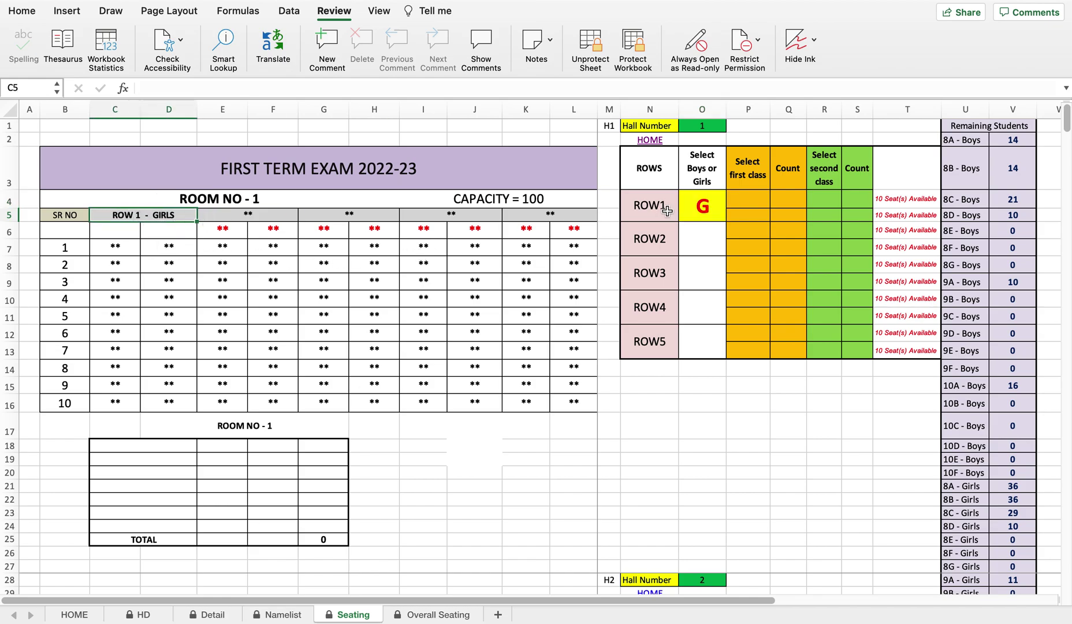
- Set the first class of ROW1's first line to 8A with a count of 10
{"action": "left_click", "coordinate": [746, 200]}
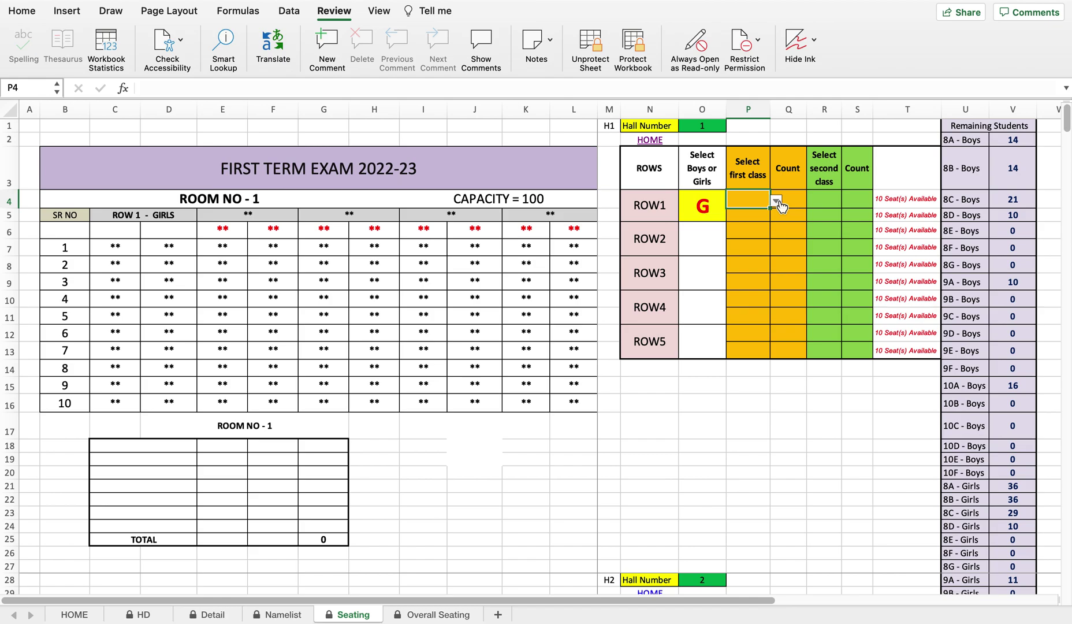
{"action": "left_click", "coordinate": [778, 202]}
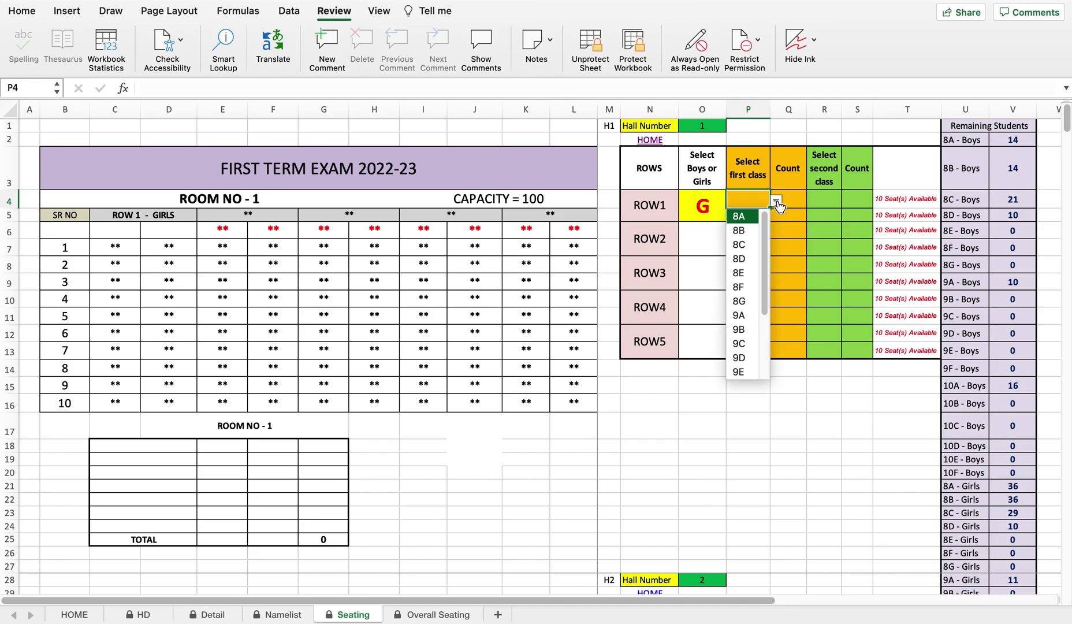
{"action": "left_click", "coordinate": [745, 217]}
{"action": "left_click", "coordinate": [796, 202]}
{"action": "left_click", "coordinate": [812, 201]}
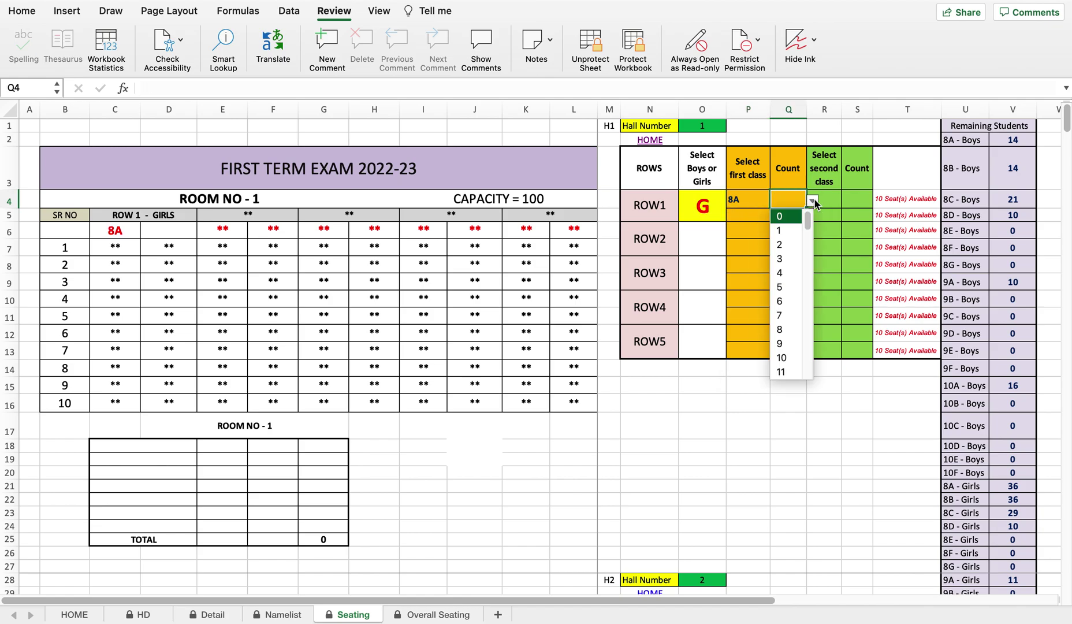
{"action": "left_click", "coordinate": [782, 358]}
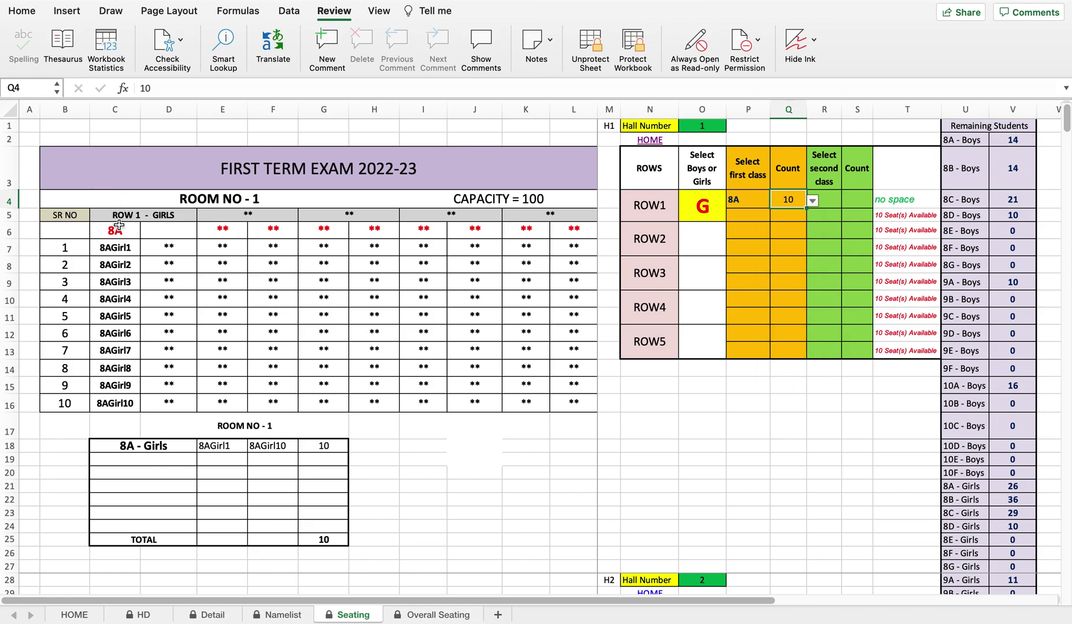
- Set ROW1's second line to class 9A with a count of 10, checking the Remaining Students list and the 9A seat column
{"action": "left_click", "coordinate": [743, 216]}
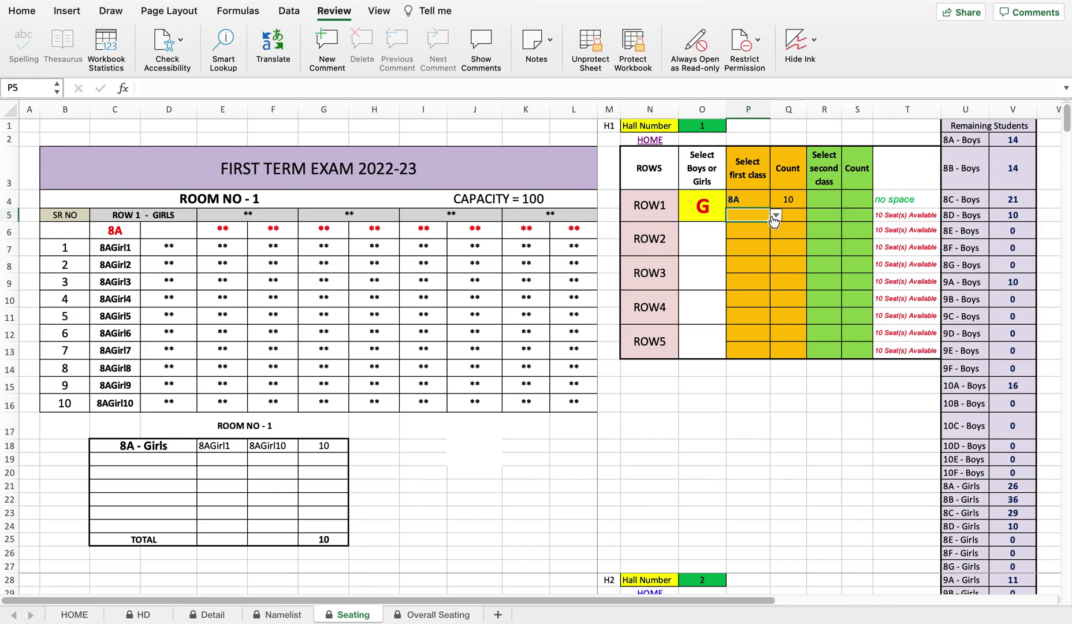
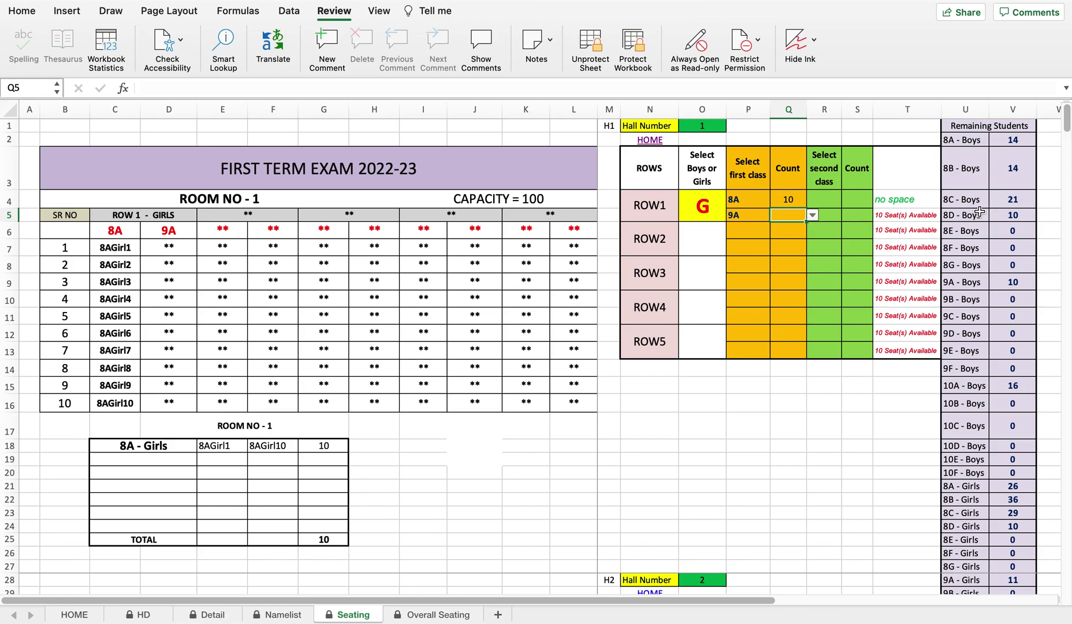
{"action": "left_click_drag", "start_coordinate": [965, 139], "coordinate": [976, 403]}
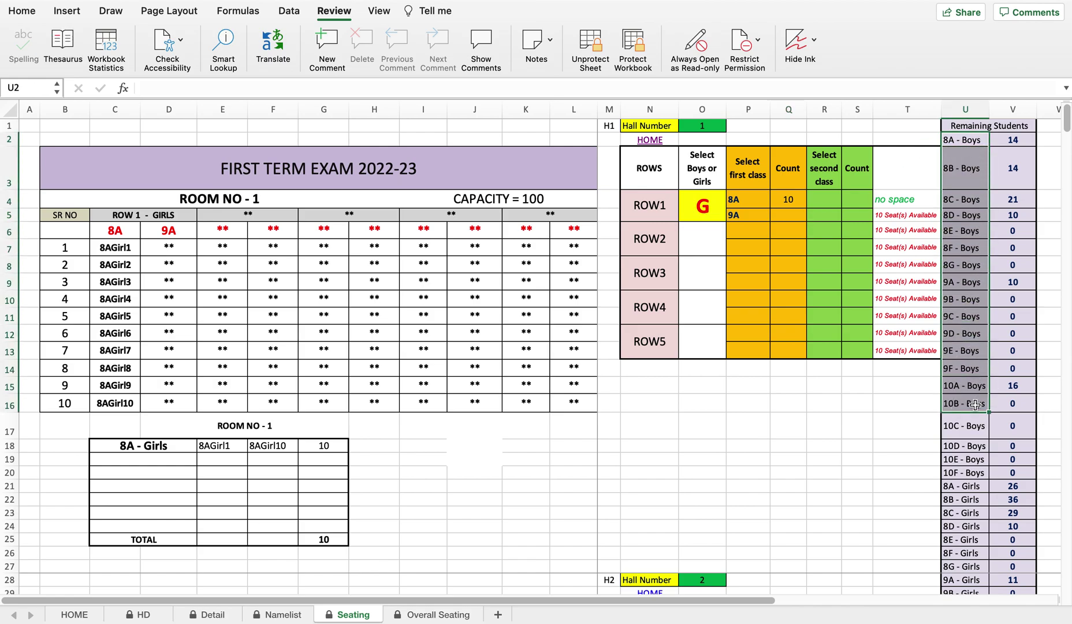
{"action": "left_click", "coordinate": [962, 284]}
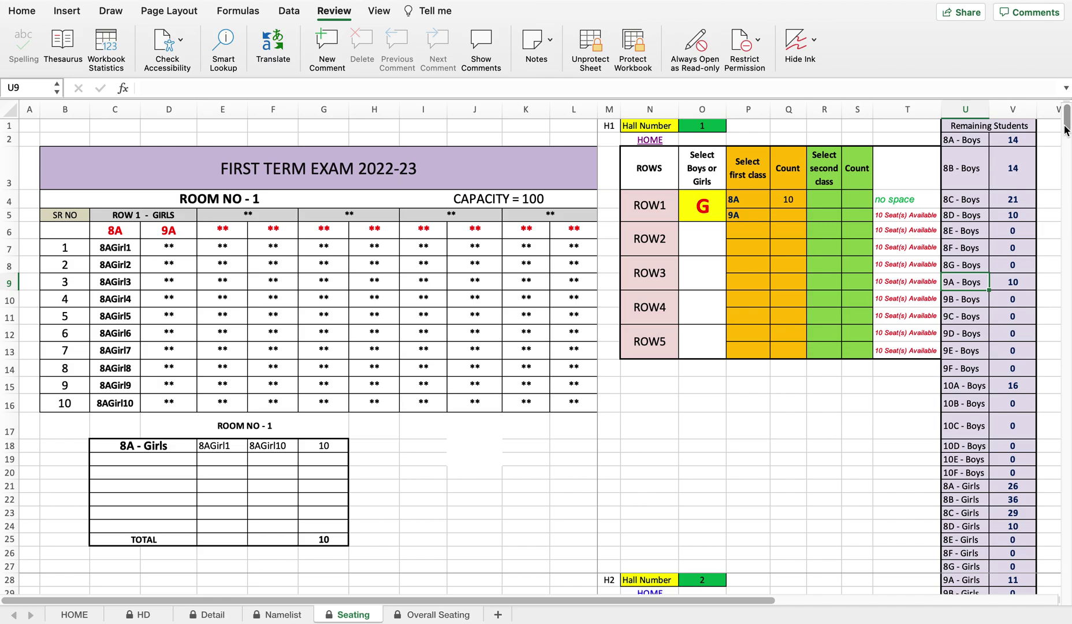
{"action": "left_click_drag", "start_coordinate": [1068, 128], "coordinate": [1066, 146]}
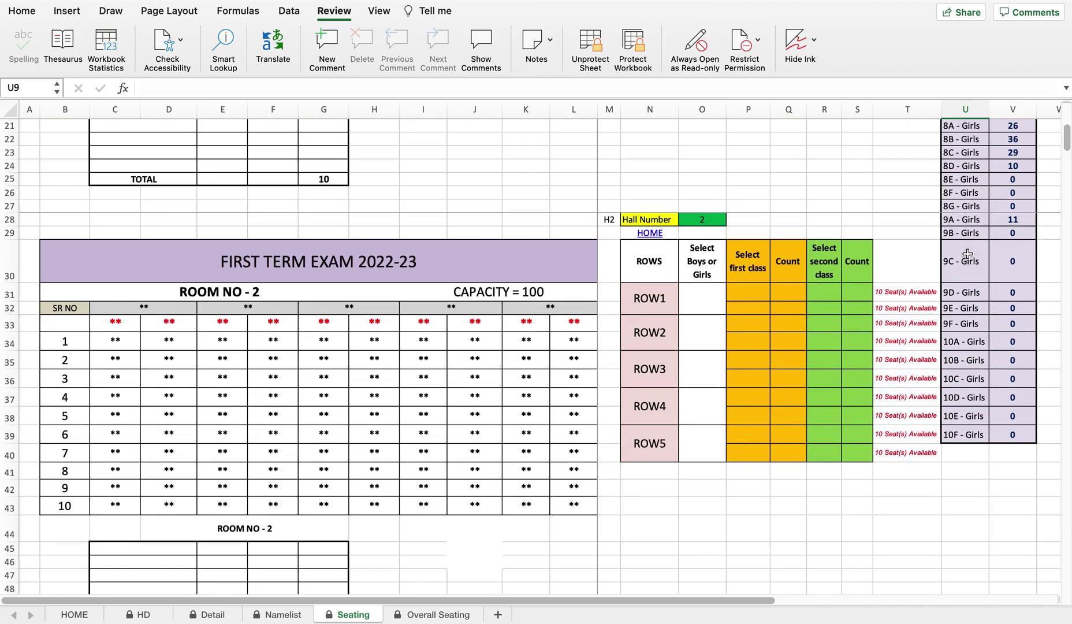
{"action": "left_click", "coordinate": [1011, 221]}
{"action": "left_click_drag", "start_coordinate": [1067, 142], "coordinate": [1060, 93]}
{"action": "left_click", "coordinate": [791, 214]}
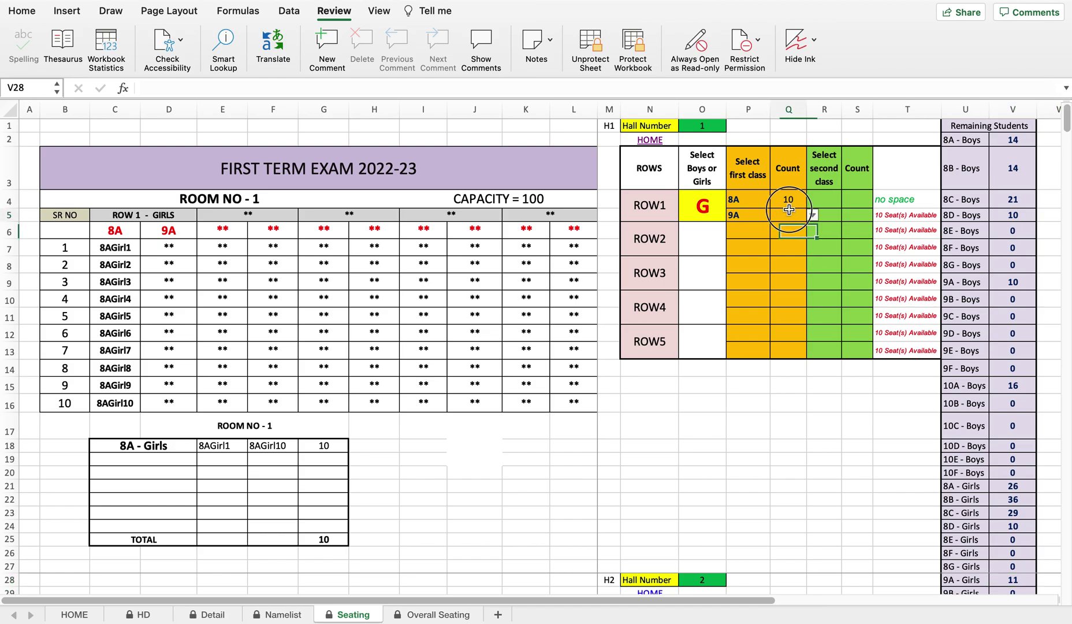
{"action": "left_click", "coordinate": [812, 215]}
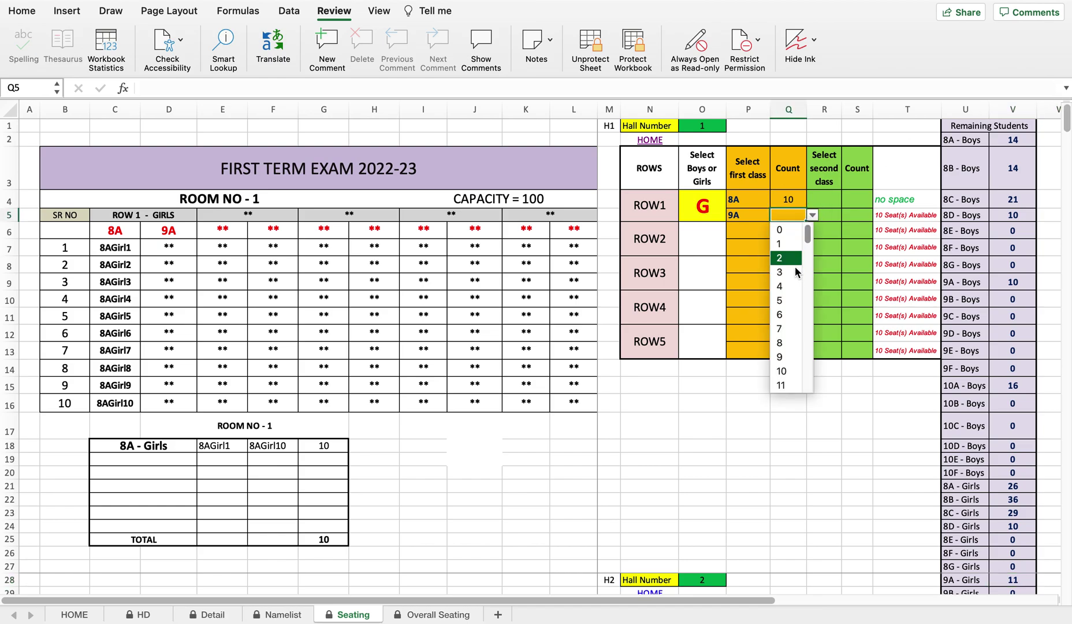
{"action": "left_click", "coordinate": [786, 368]}
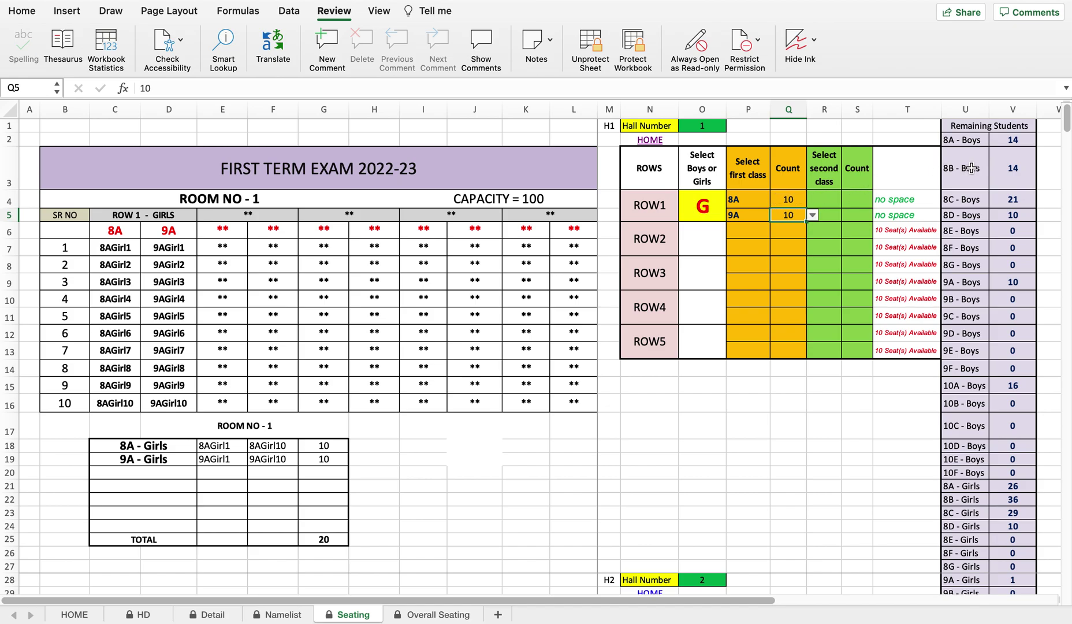
{"action": "left_click", "coordinate": [1026, 141]}
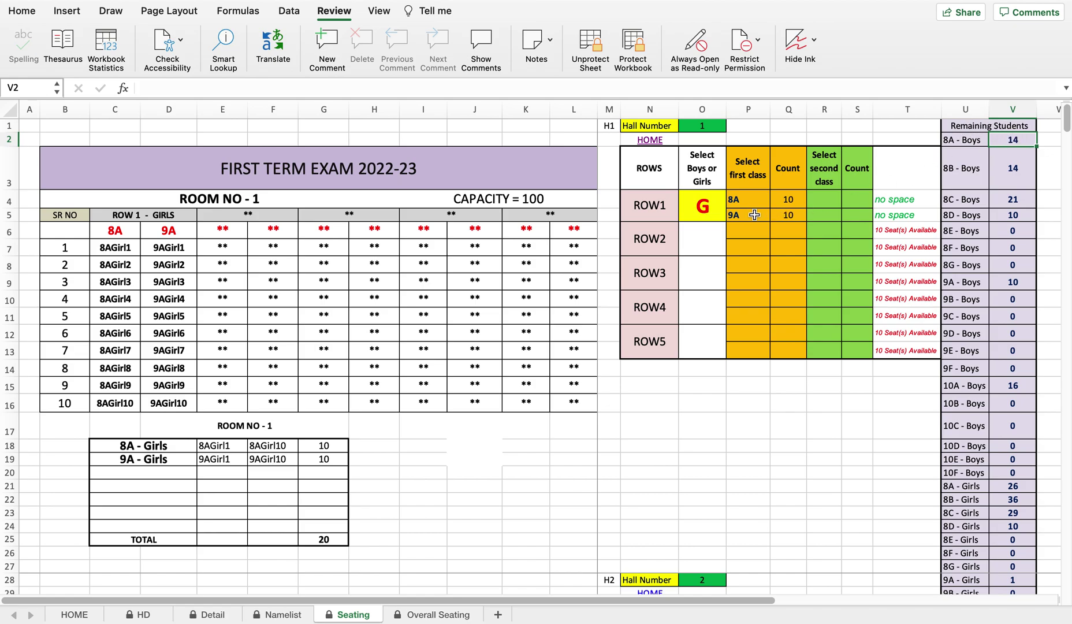
{"action": "left_click", "coordinate": [173, 248]}
{"action": "left_click_drag", "start_coordinate": [181, 315], "coordinate": [186, 398]}
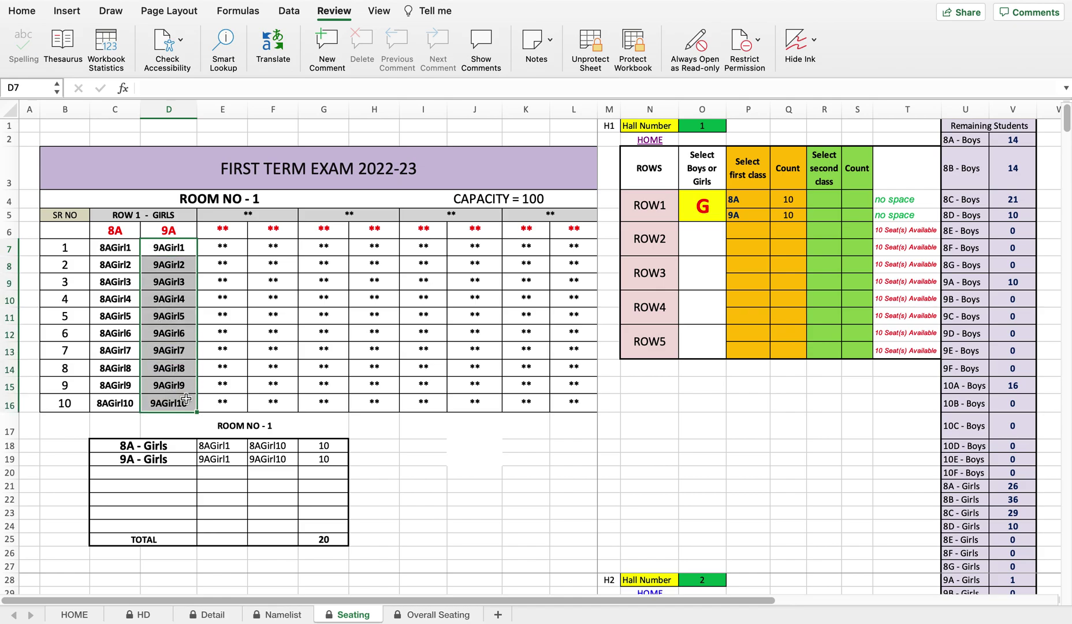
- Set the 8A count in ROW1 to 5 and check the seat availability for that line
{"action": "left_click", "coordinate": [792, 201]}
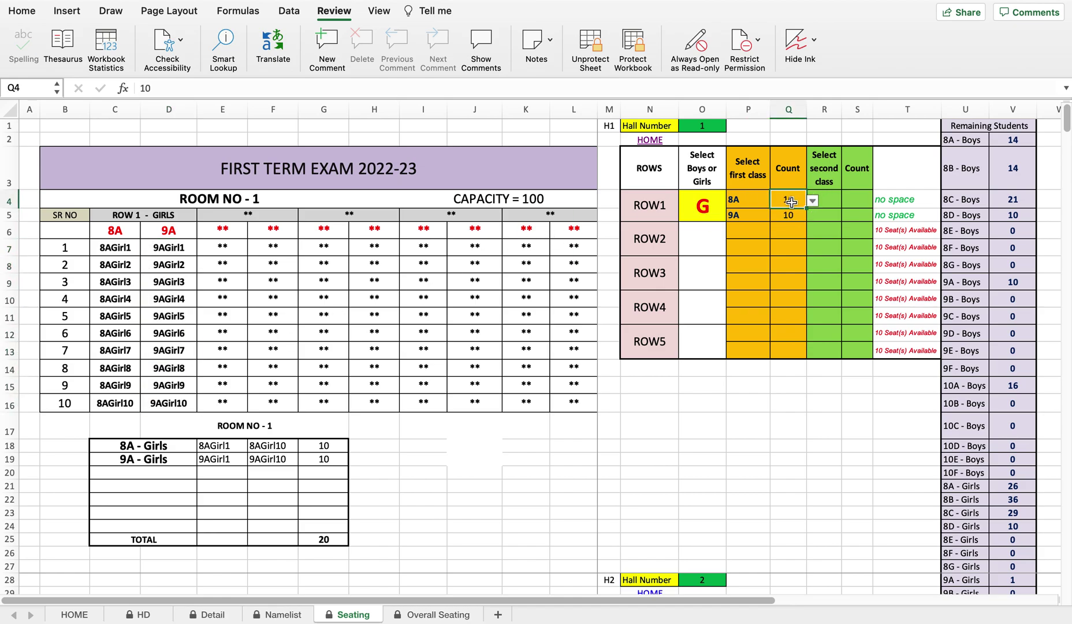
{"action": "left_click", "coordinate": [812, 200]}
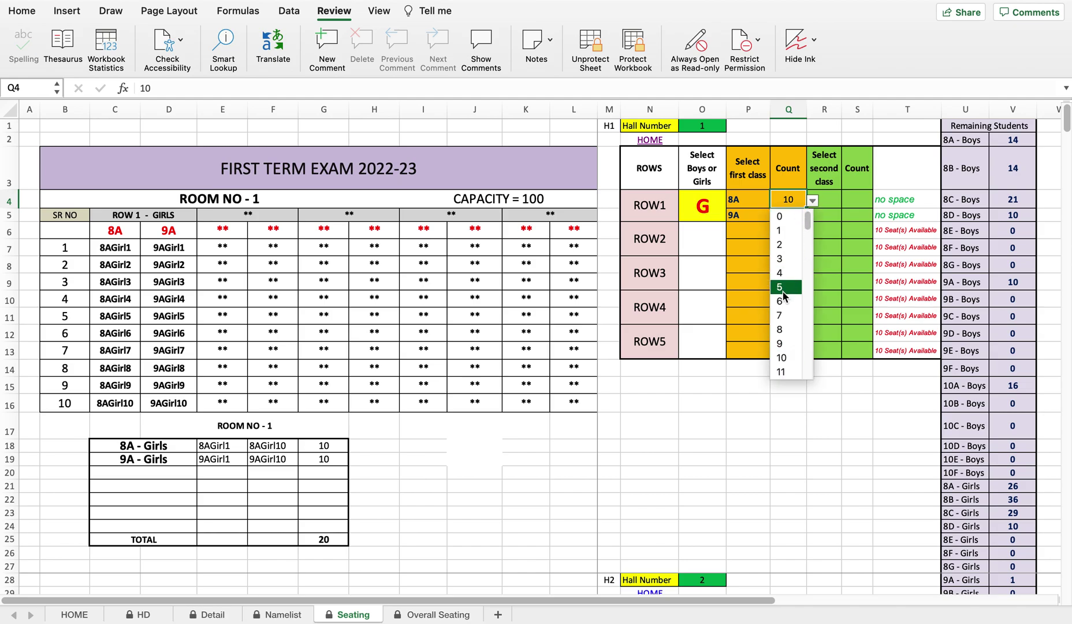
{"action": "left_click", "coordinate": [782, 287]}
{"action": "left_click", "coordinate": [832, 197]}
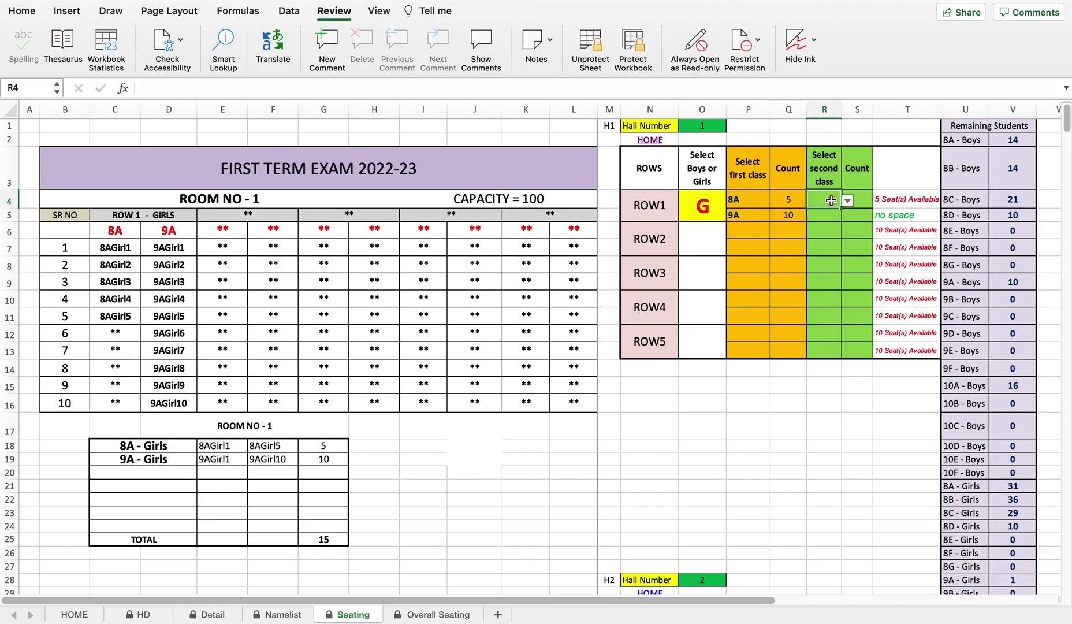
{"action": "left_click", "coordinate": [900, 205]}
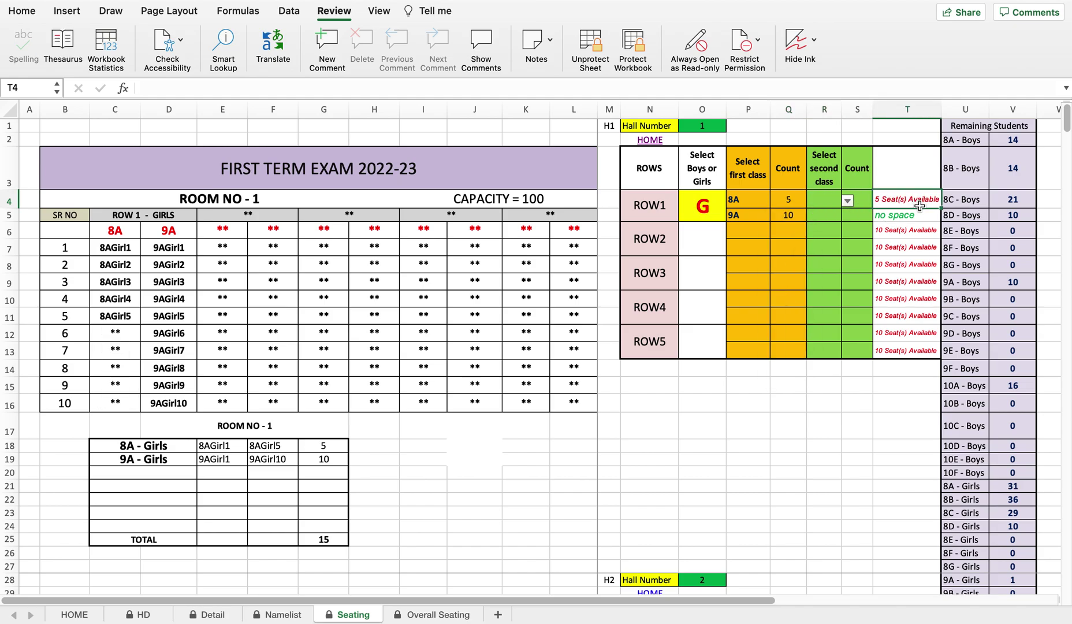
- Add 8B as the second class on ROW1's 8A line with a count of 5, and check the seats in column C
{"action": "left_click", "coordinate": [849, 200]}
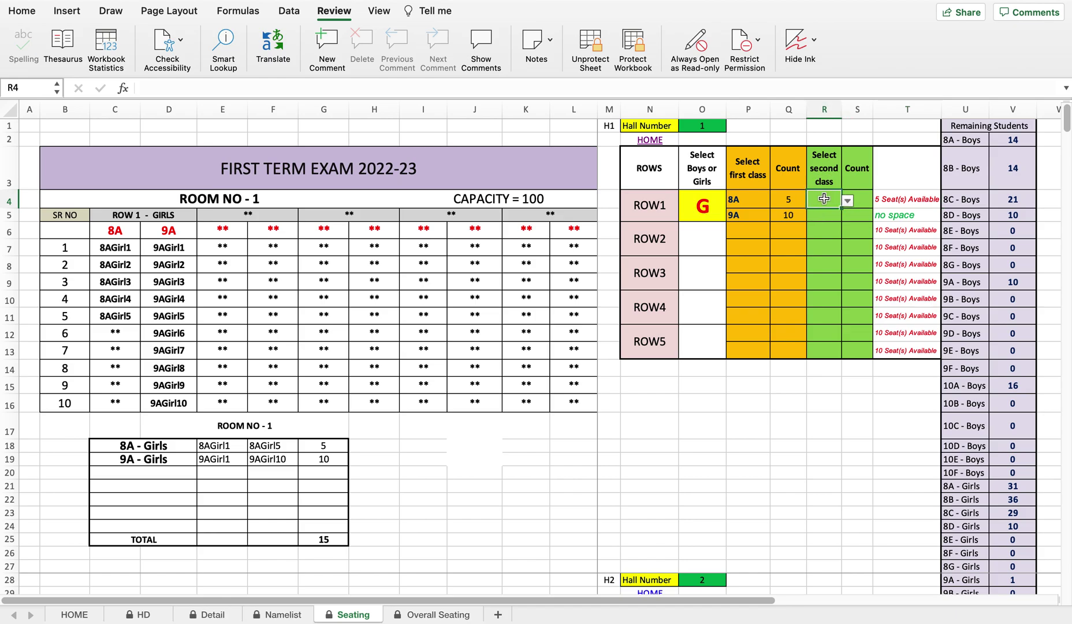
{"action": "left_click", "coordinate": [849, 200]}
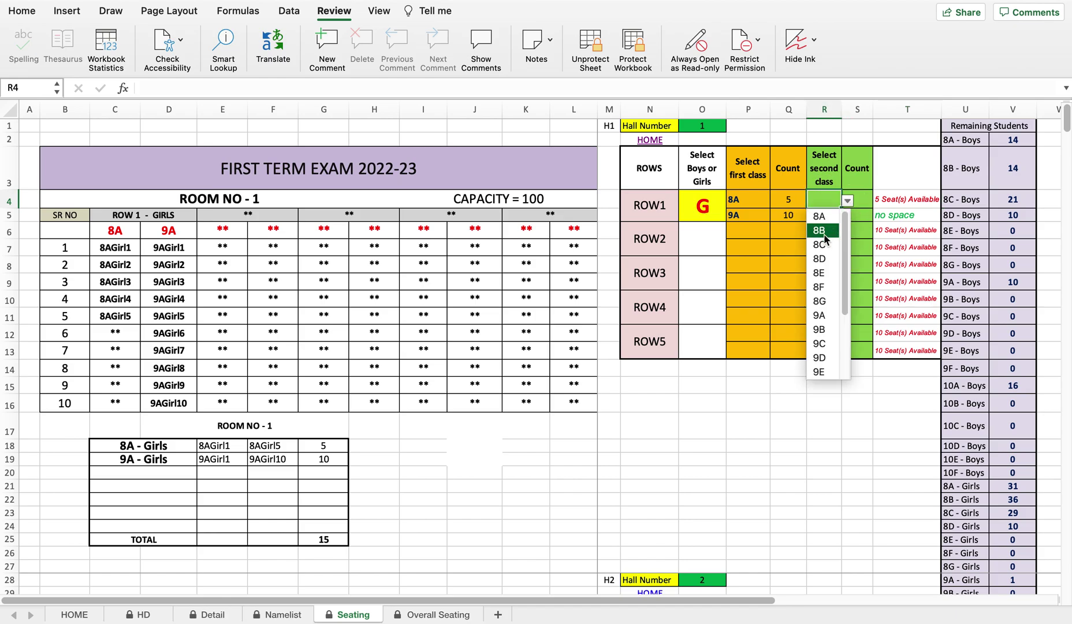
{"action": "left_click", "coordinate": [825, 230]}
{"action": "left_click", "coordinate": [858, 200]}
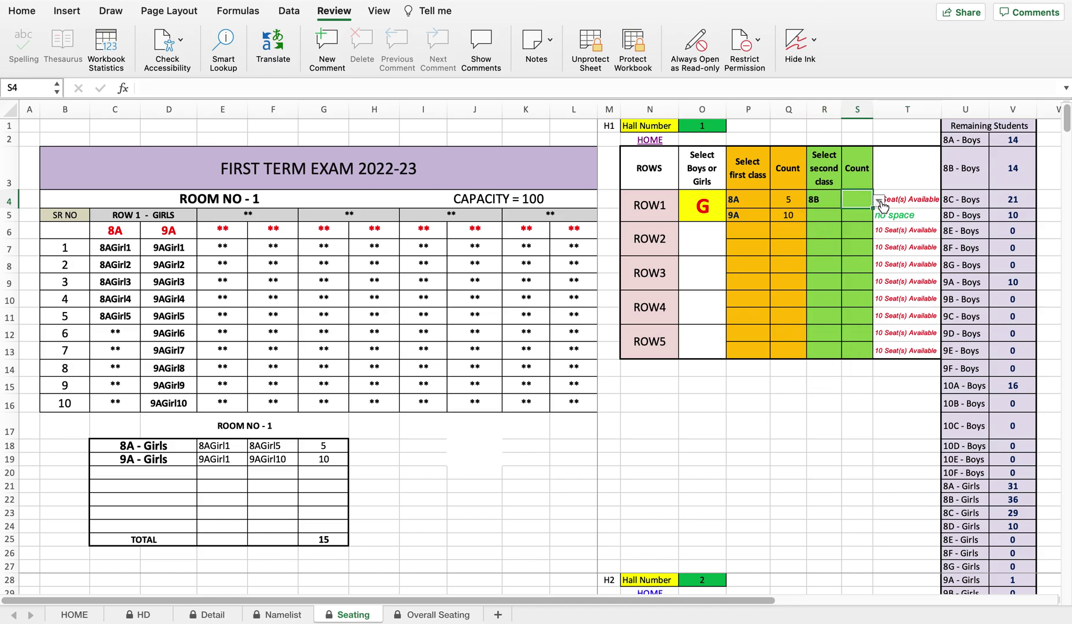
{"action": "left_click", "coordinate": [879, 201]}
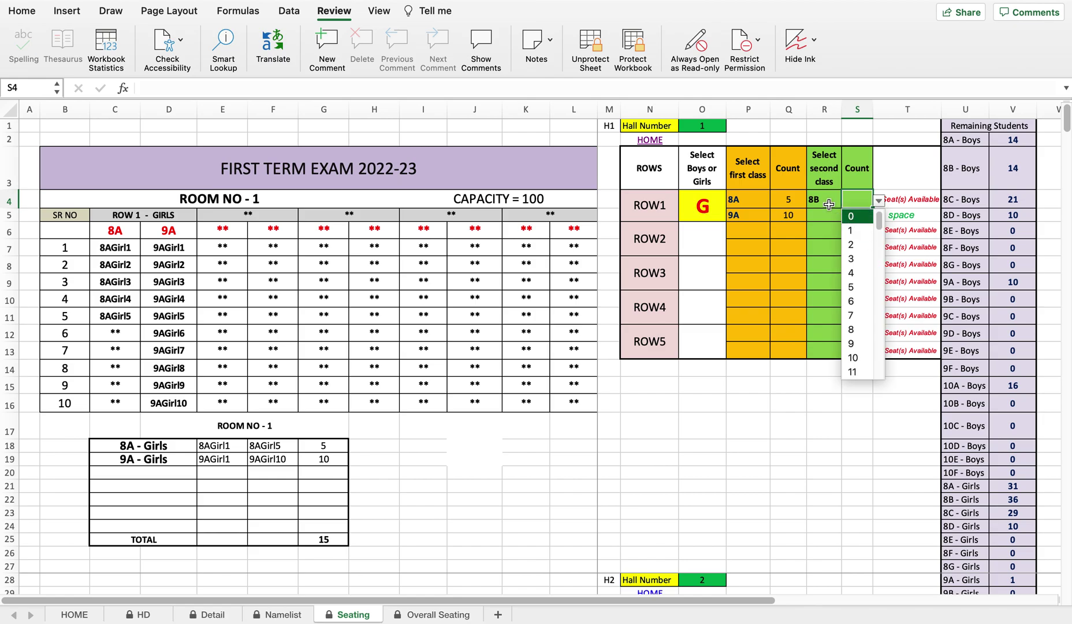
{"action": "key", "text": "Escape"}
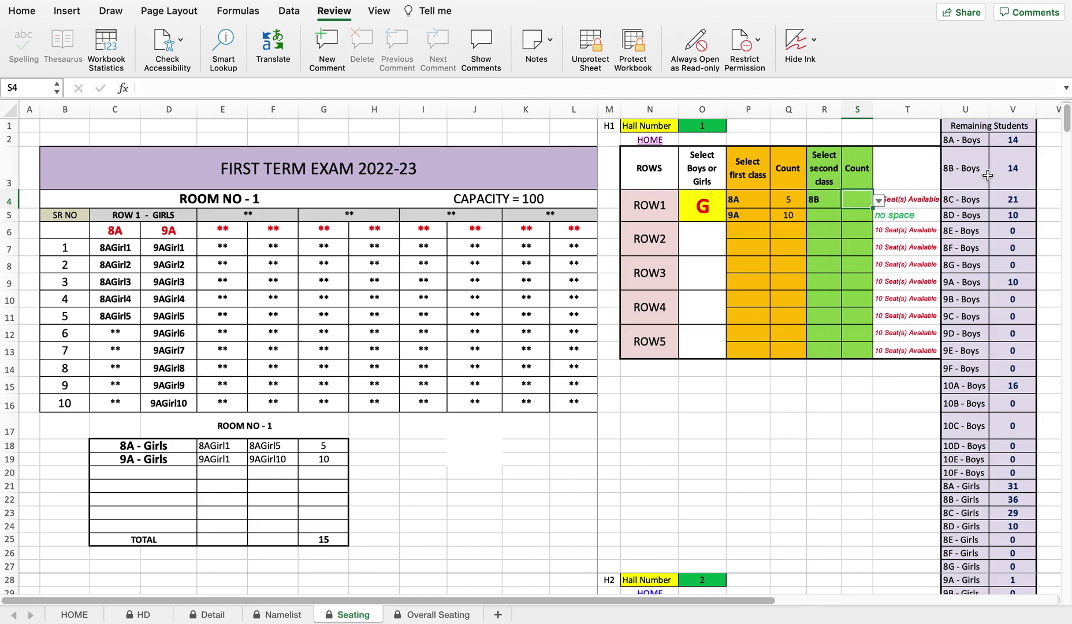
{"action": "left_click", "coordinate": [880, 201]}
{"action": "left_click", "coordinate": [857, 292]}
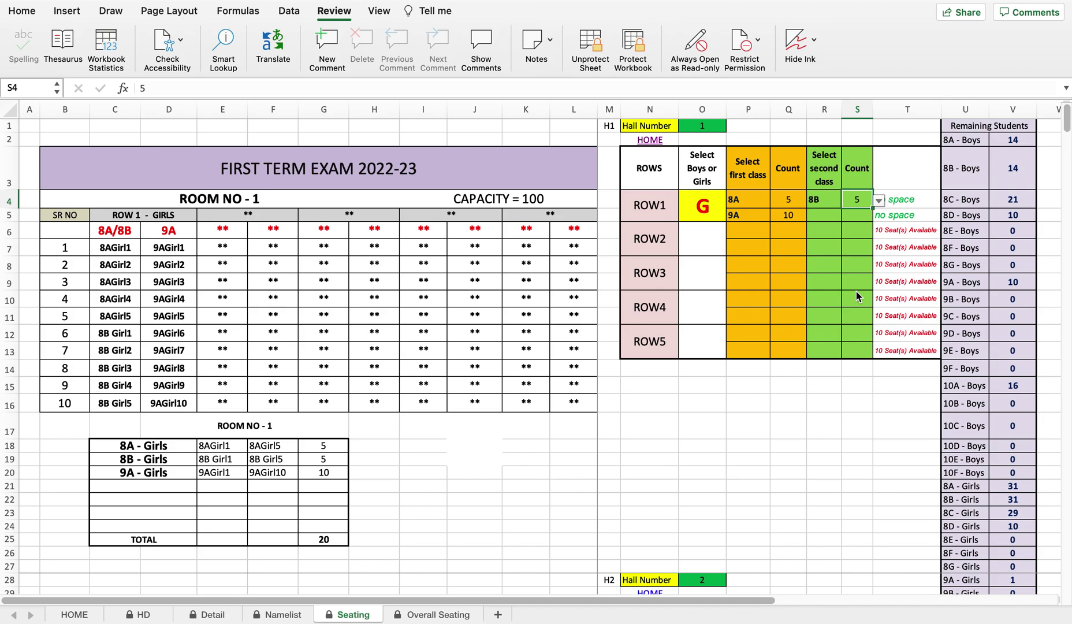
{"action": "scroll", "coordinate": [1068, 115], "scroll_direction": "down", "scroll_amount": 1}
{"action": "scroll", "coordinate": [1067, 116], "scroll_direction": "up", "scroll_amount": 1}
{"action": "left_click_drag", "start_coordinate": [106, 253], "coordinate": [114, 402]}
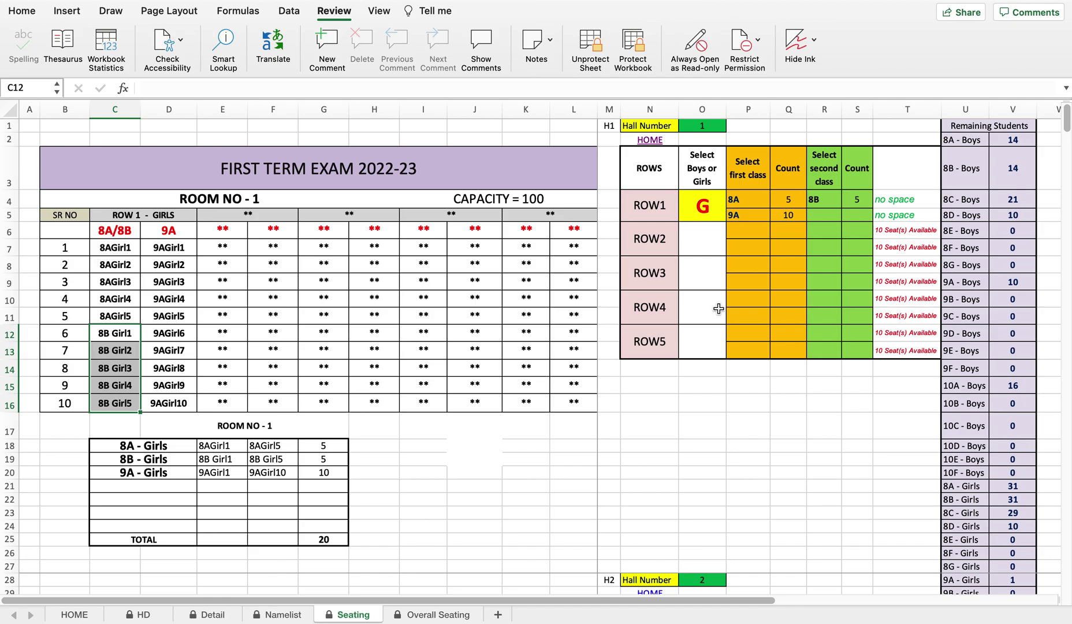
- Assign ROW2 of hall 1 to girls (G)
{"action": "left_click", "coordinate": [711, 237]}
{"action": "left_click", "coordinate": [732, 232]}
{"action": "left_click", "coordinate": [700, 264]}
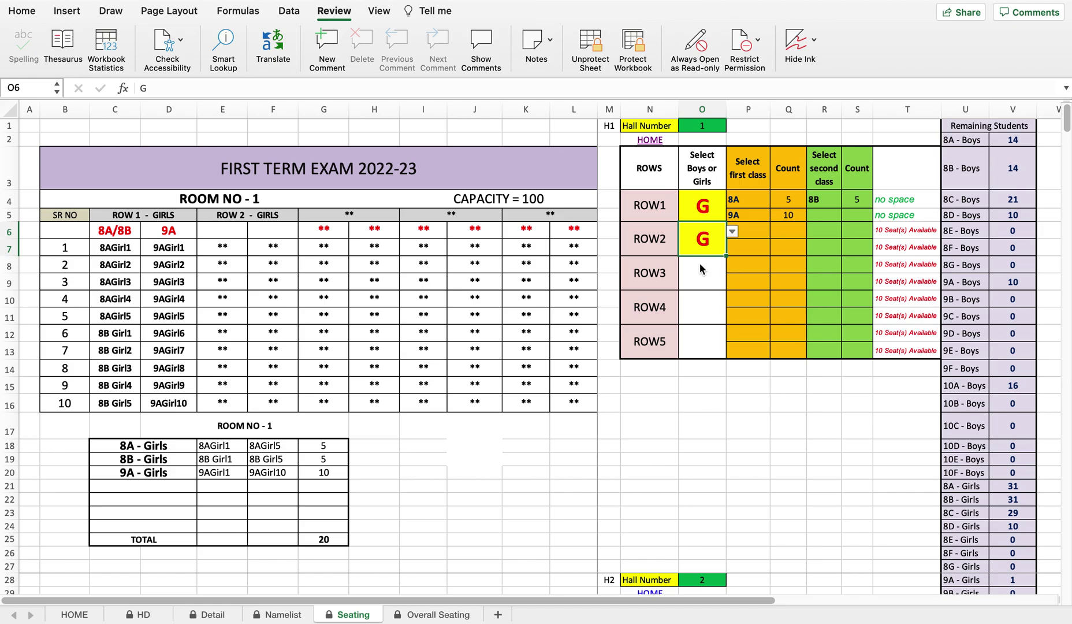
- Set the first class of ROW2's first line to 8A with a count of 10
{"action": "left_click", "coordinate": [754, 236]}
{"action": "left_click", "coordinate": [777, 231]}
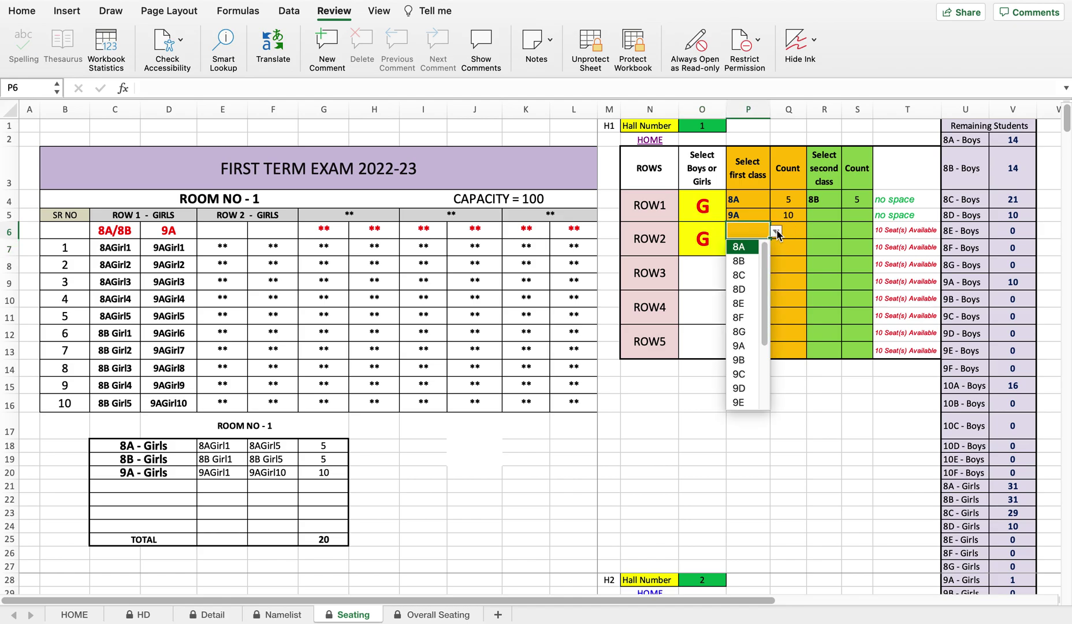
{"action": "left_click", "coordinate": [746, 253]}
{"action": "left_click", "coordinate": [796, 233]}
{"action": "left_click", "coordinate": [813, 232]}
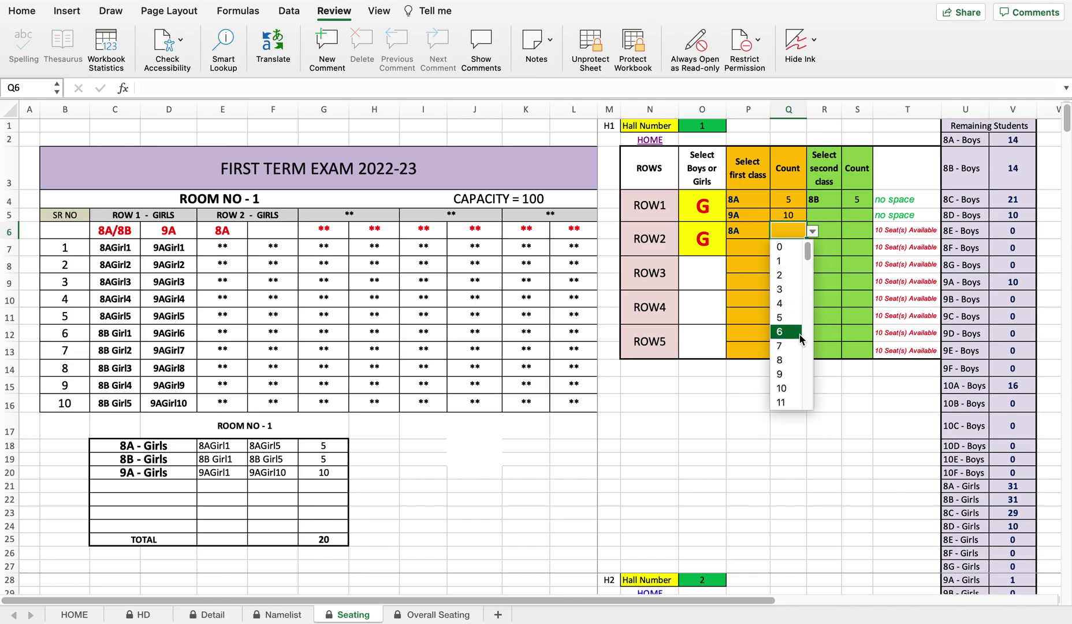
{"action": "left_click", "coordinate": [792, 390]}
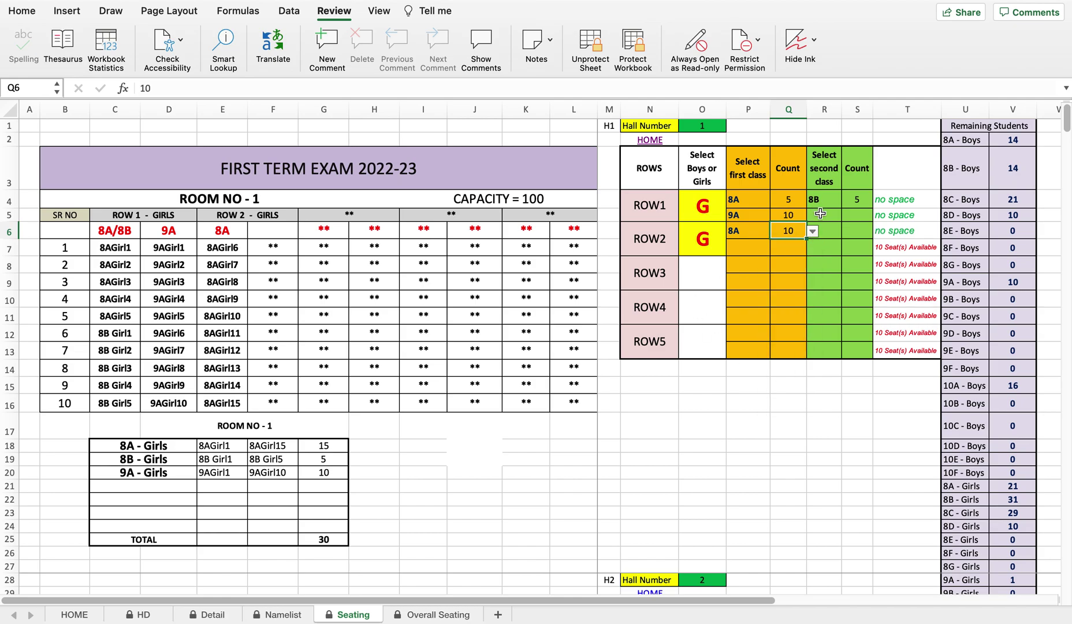
{"action": "left_click", "coordinate": [830, 229]}
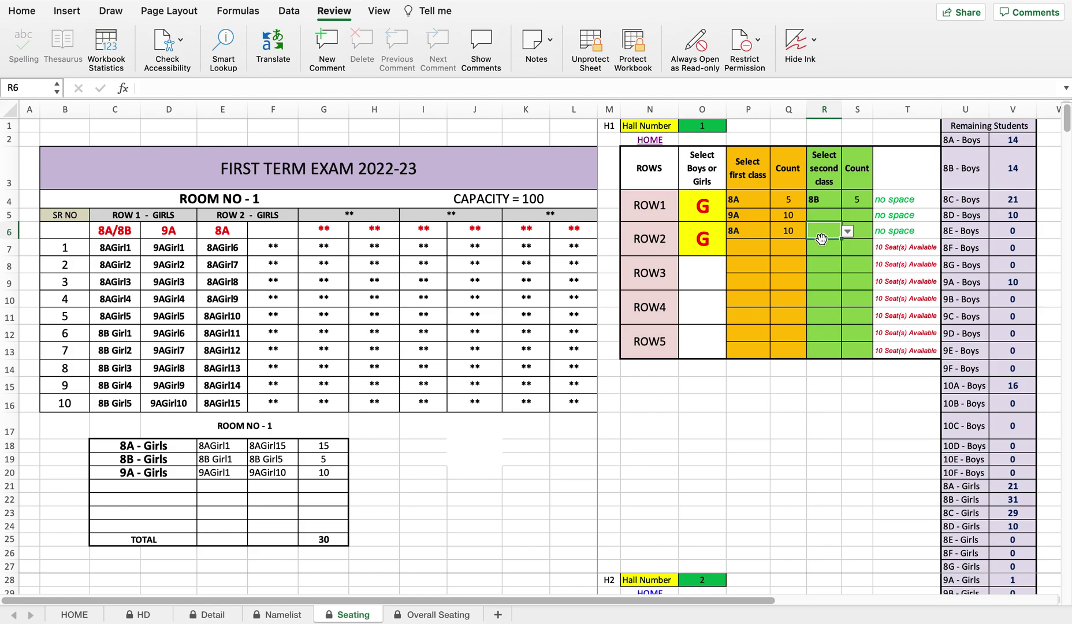
{"action": "left_click", "coordinate": [754, 248]}
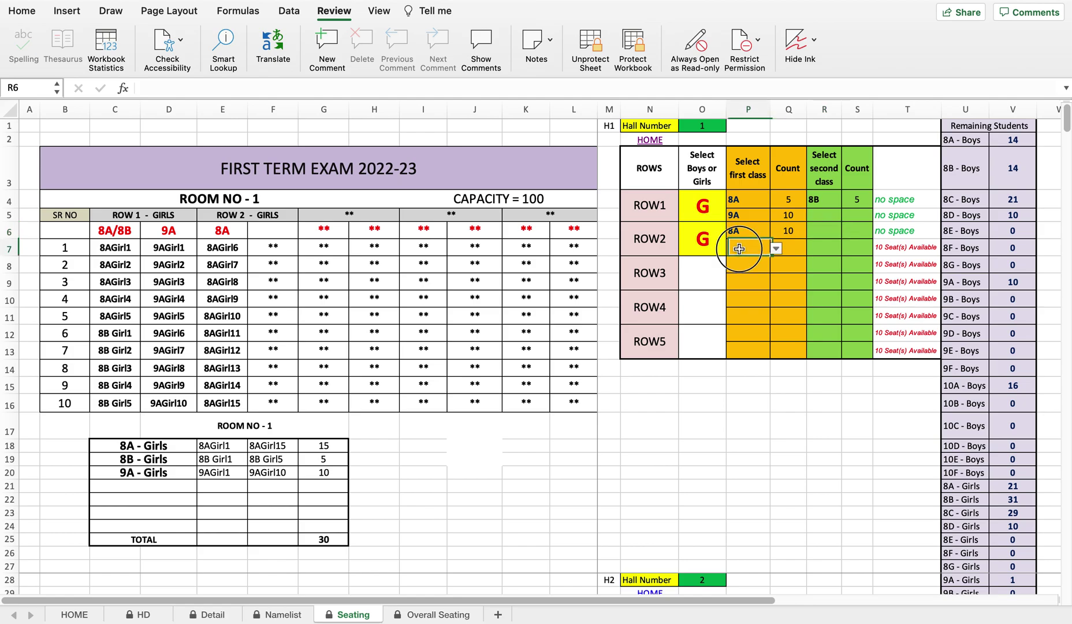
{"action": "left_click", "coordinate": [777, 247]}
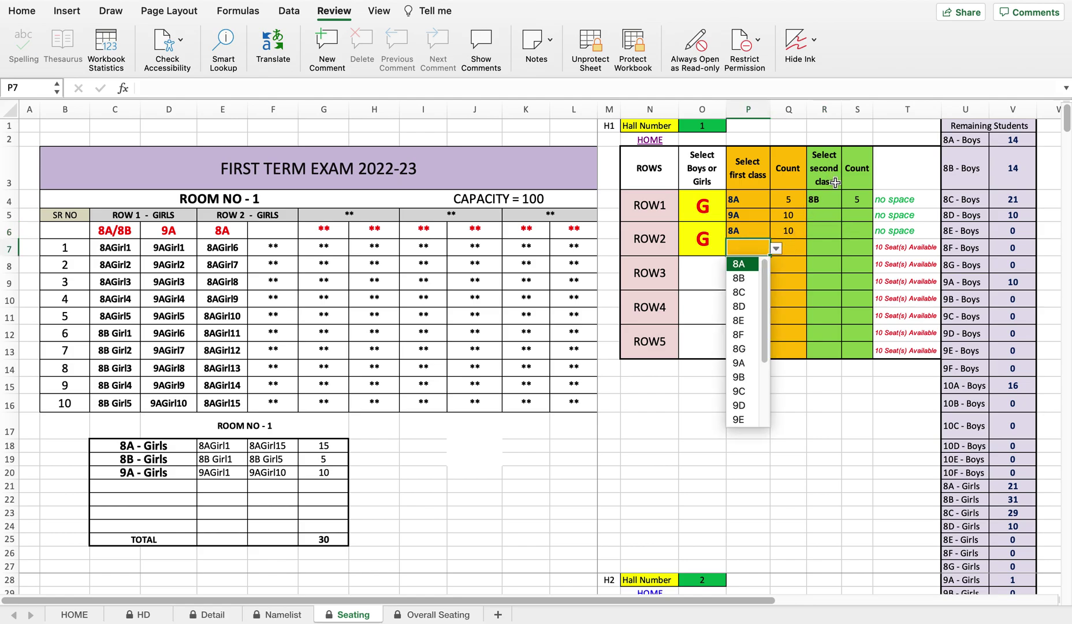
{"action": "left_click", "coordinate": [742, 240]}
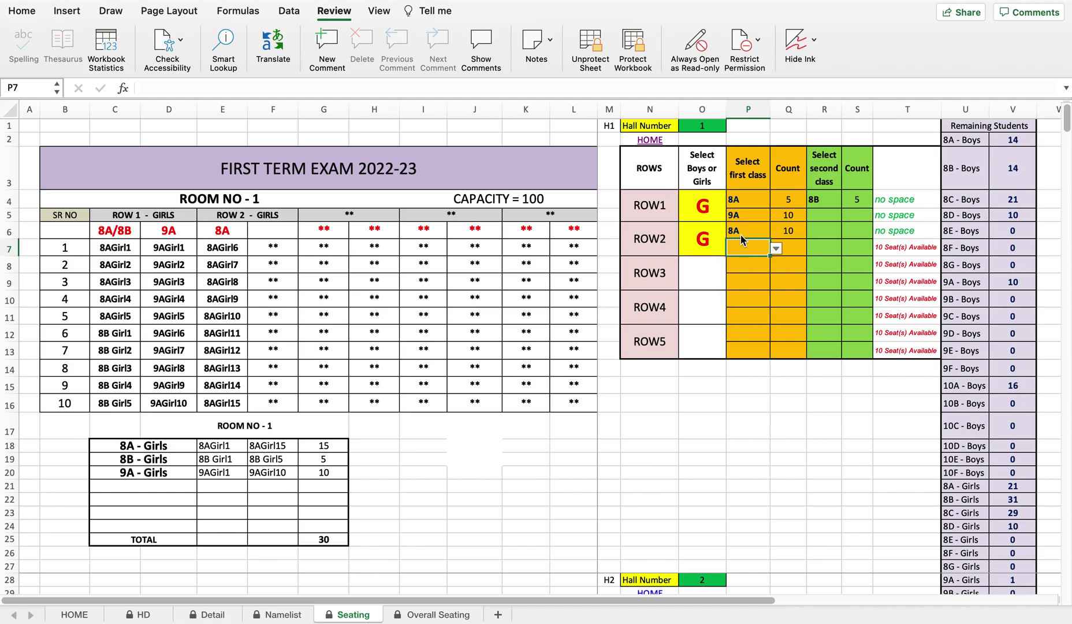
{"action": "left_click", "coordinate": [901, 247]}
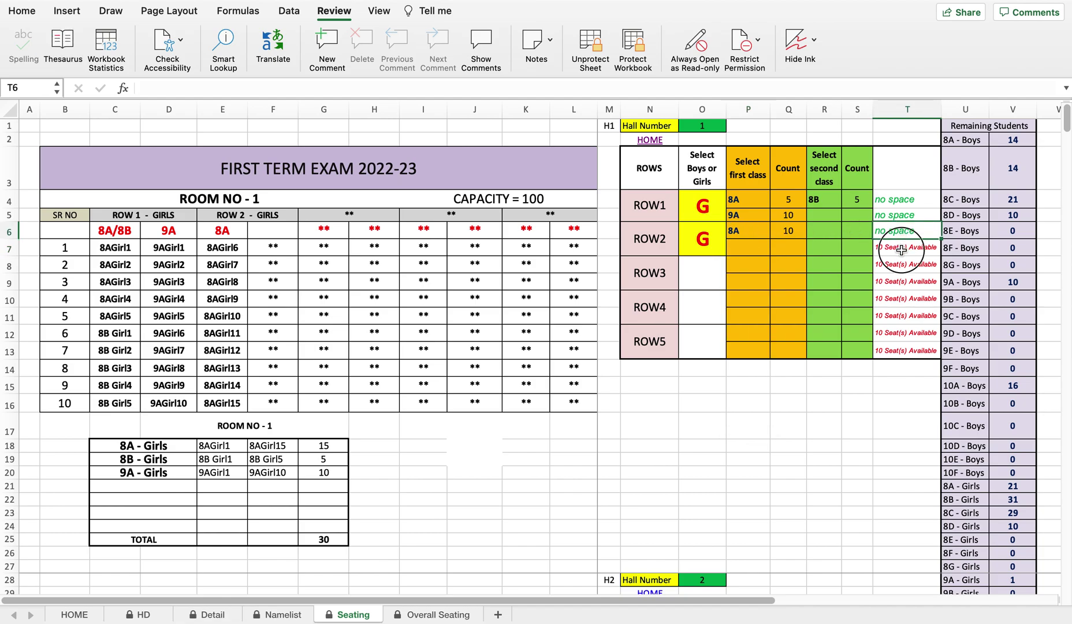
- Set the first class of ROW2's second line to 8B with a count of 10
{"action": "left_click", "coordinate": [754, 247]}
{"action": "left_click", "coordinate": [777, 247]}
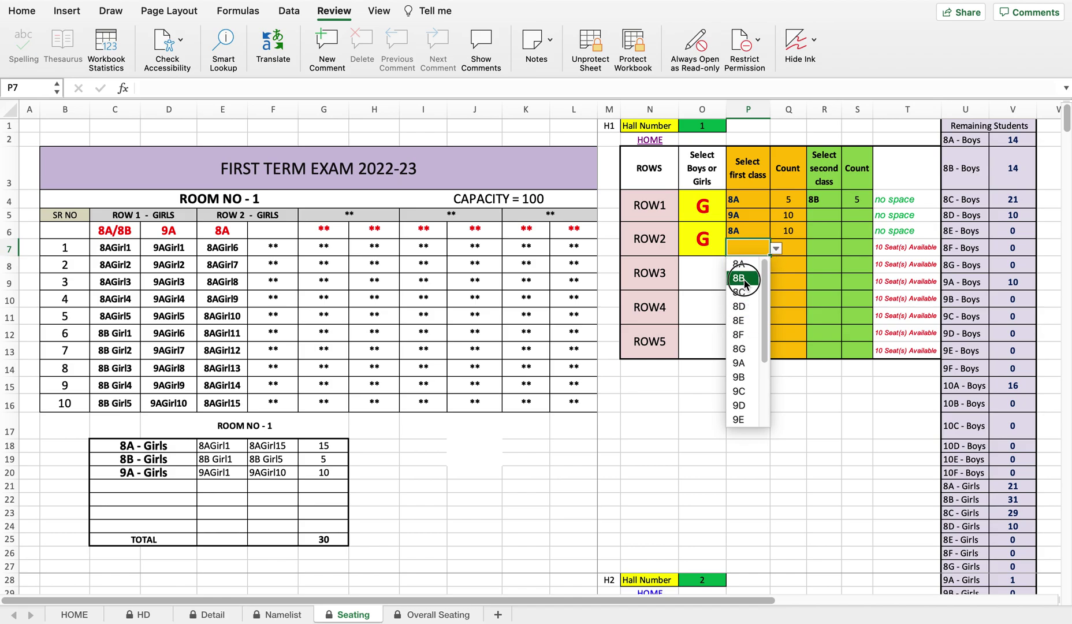
{"action": "left_click", "coordinate": [744, 279]}
{"action": "left_click", "coordinate": [789, 247]}
{"action": "left_click", "coordinate": [812, 248]}
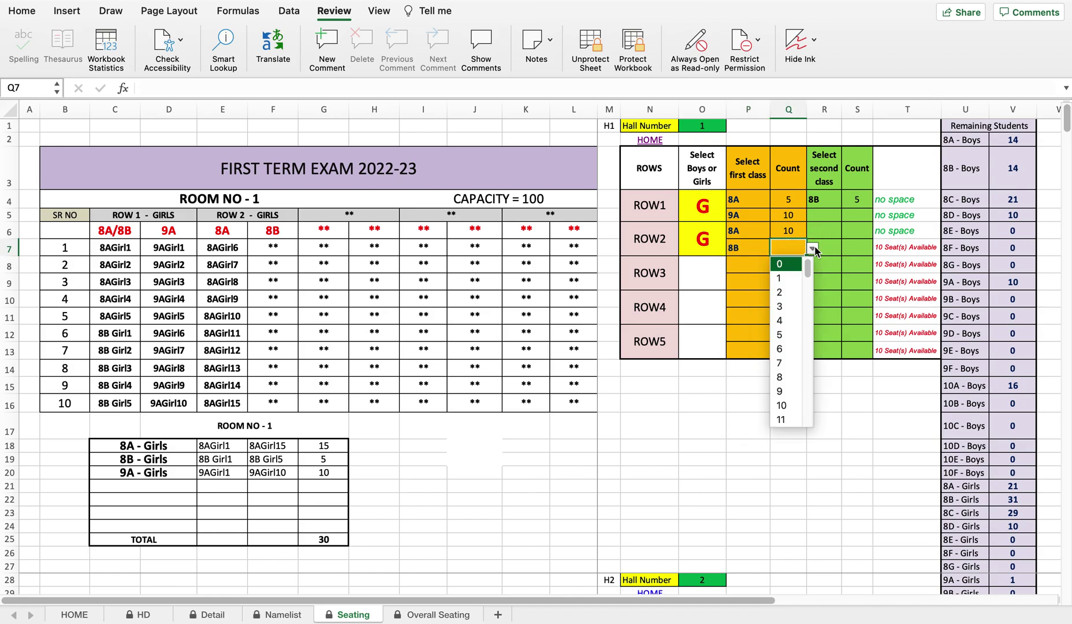
{"action": "left_click", "coordinate": [794, 405]}
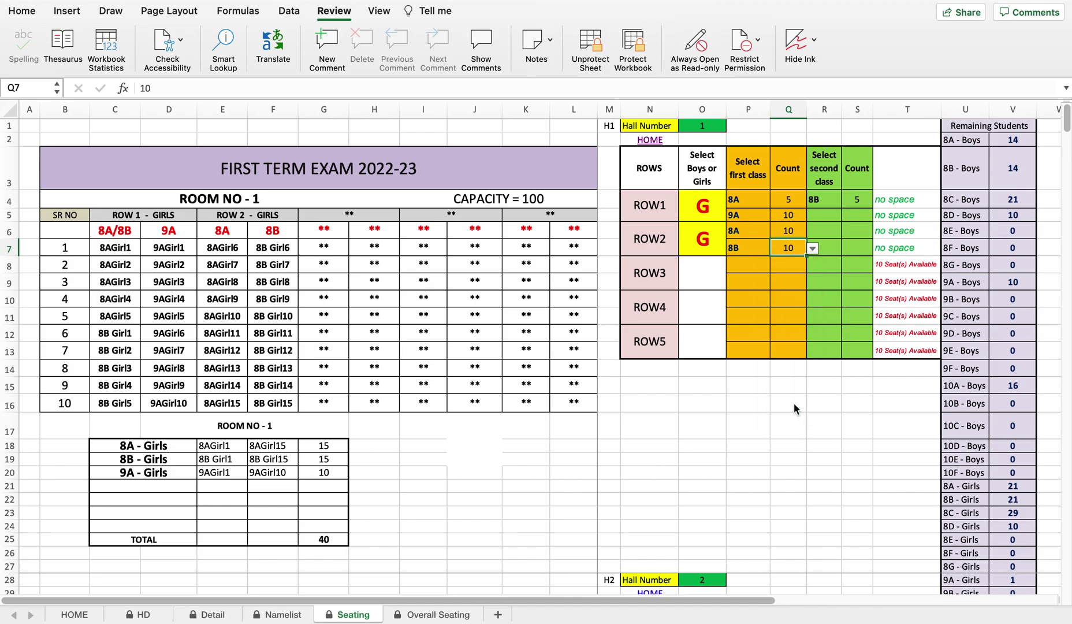
- Assign ROW3 of hall 1 to boys (B)
{"action": "left_click", "coordinate": [704, 269]}
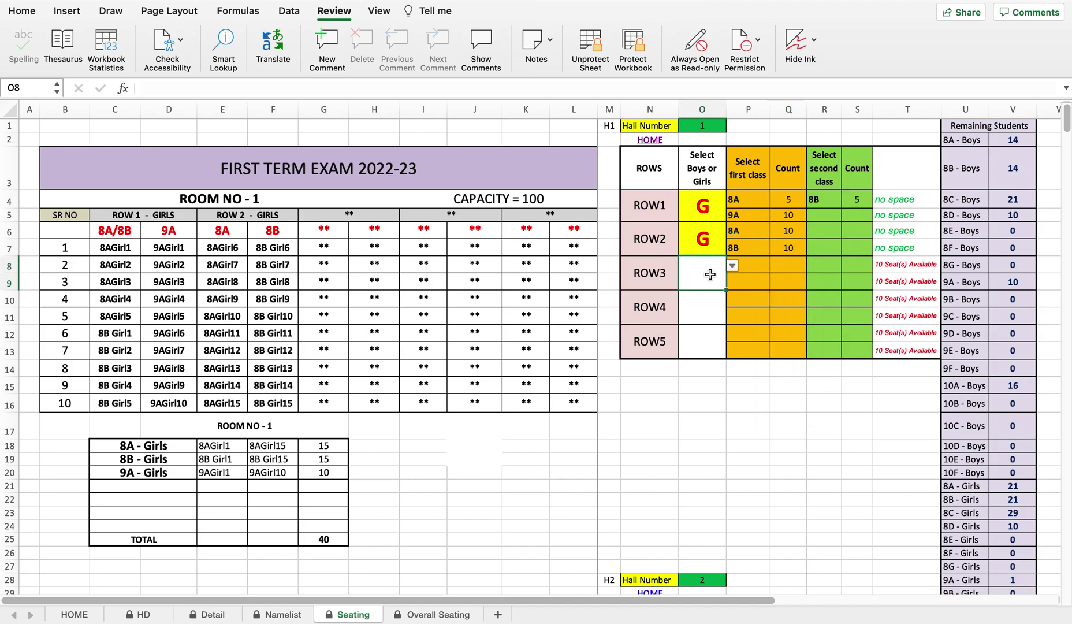
{"action": "left_click", "coordinate": [732, 266]}
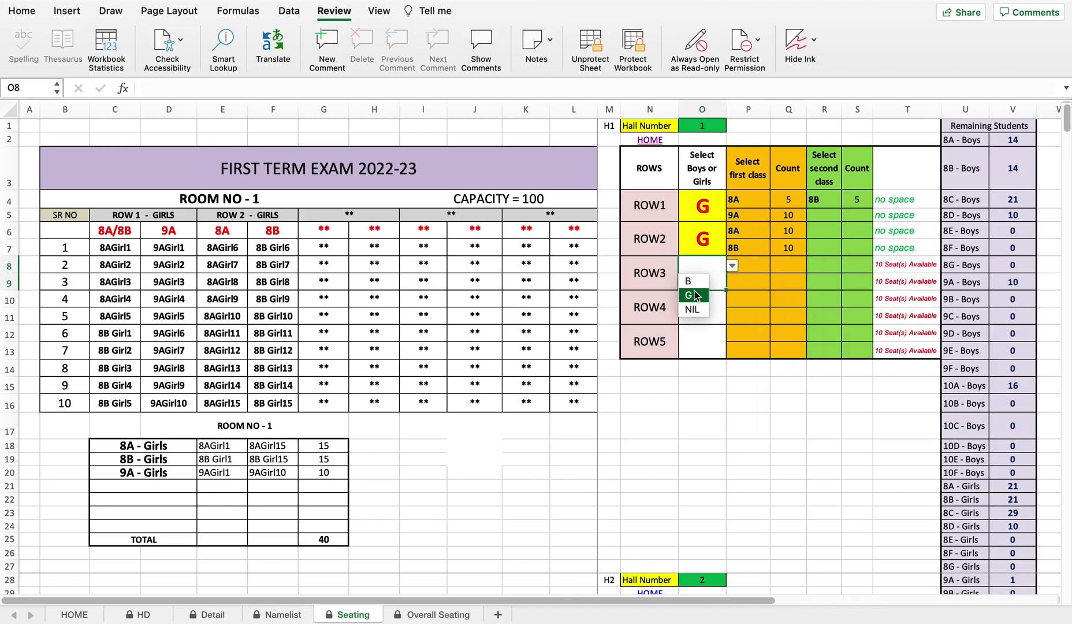
{"action": "left_click", "coordinate": [688, 281]}
- Copy both lines of ROW1's classes and counts, including the second-class columns, into ROW3
{"action": "left_click", "coordinate": [752, 265]}
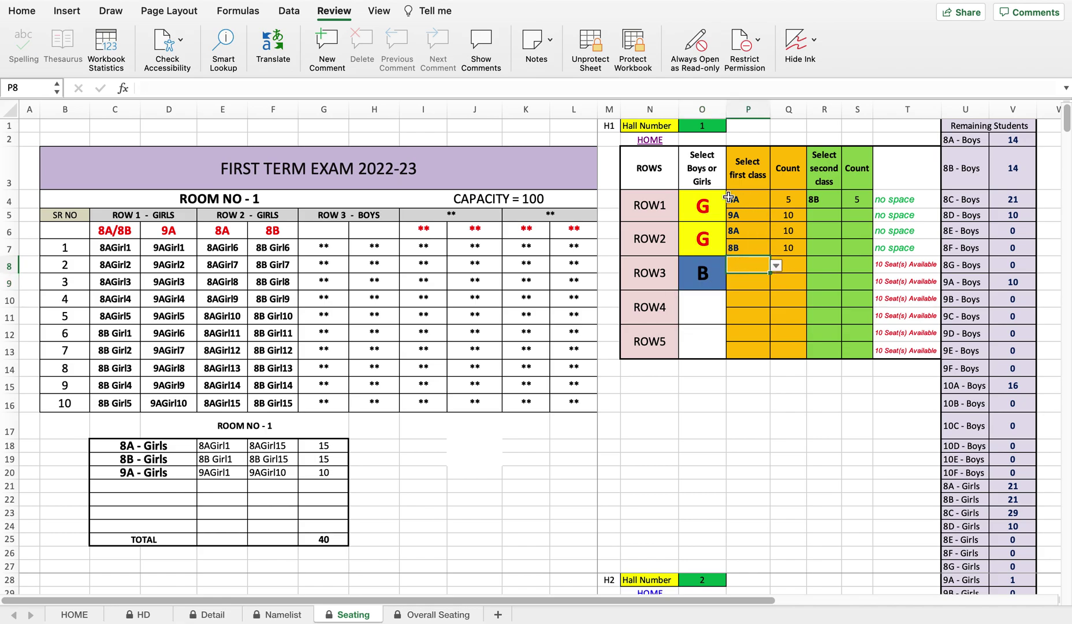
{"action": "mouse_move", "coordinate": [743, 197]}
{"action": "left_mouse_down"}
{"action": "mouse_move", "coordinate": [856, 225]}
{"action": "mouse_move", "coordinate": [857, 210]}
{"action": "left_mouse_up"}
{"action": "key", "text": "ctrl+c"}
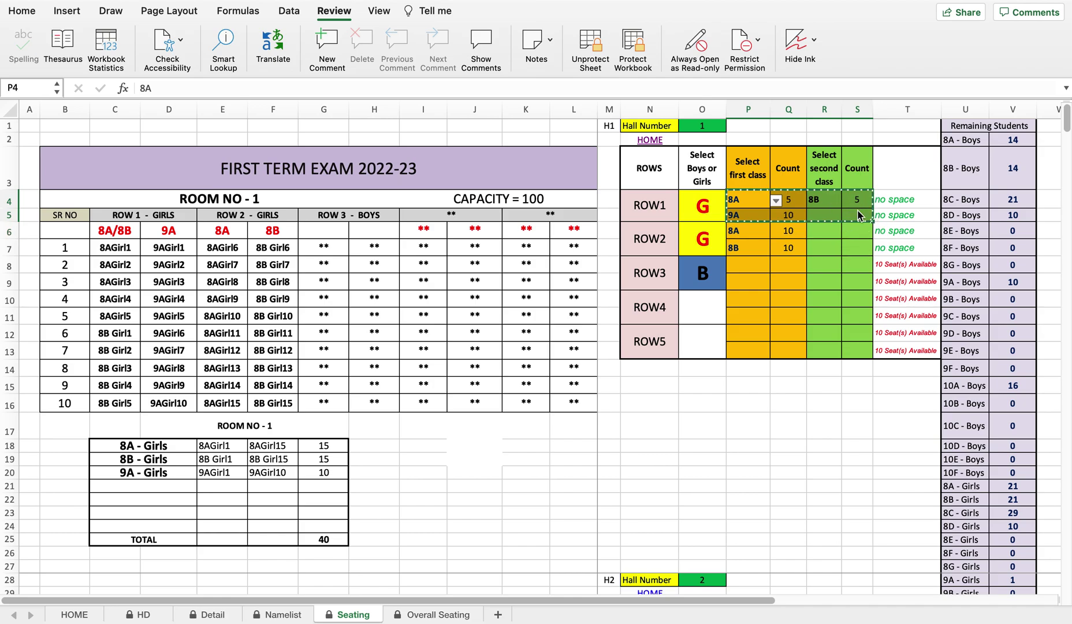
{"action": "left_click", "coordinate": [745, 265]}
{"action": "key", "text": "ctrl+v"}
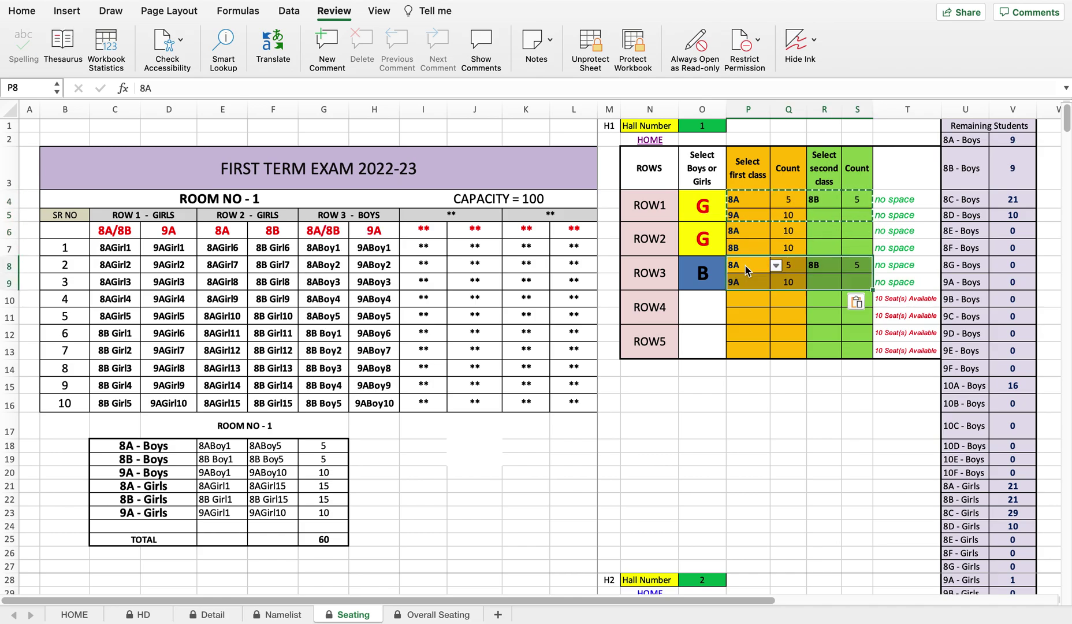
- Assign ROW4 of hall 1 to boys (B)
{"action": "left_click", "coordinate": [707, 304]}
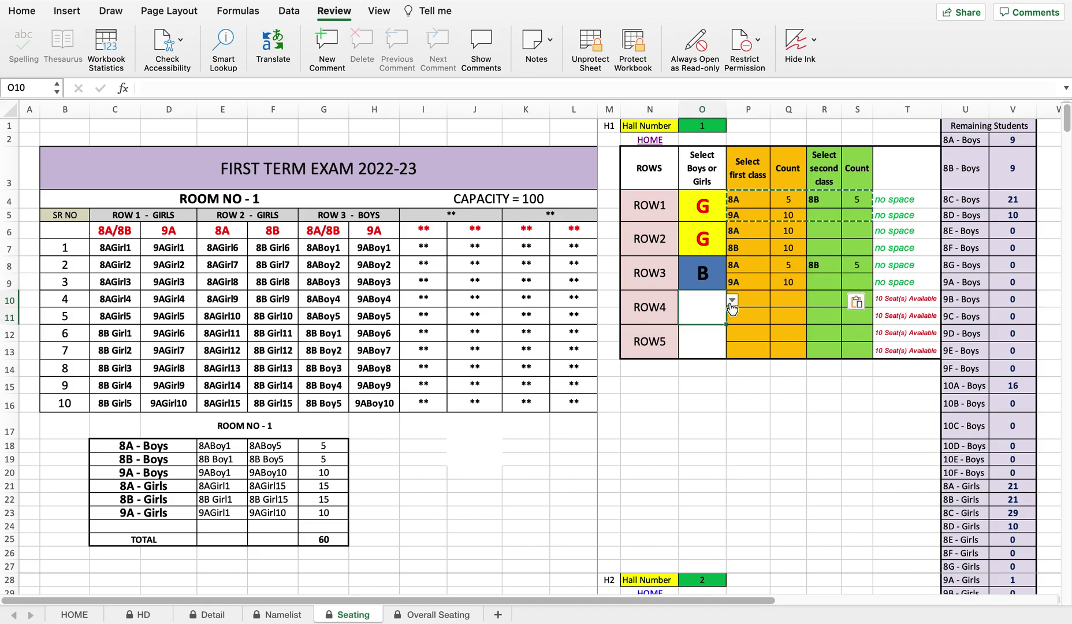
{"action": "left_click", "coordinate": [732, 299]}
{"action": "left_click", "coordinate": [692, 316]}
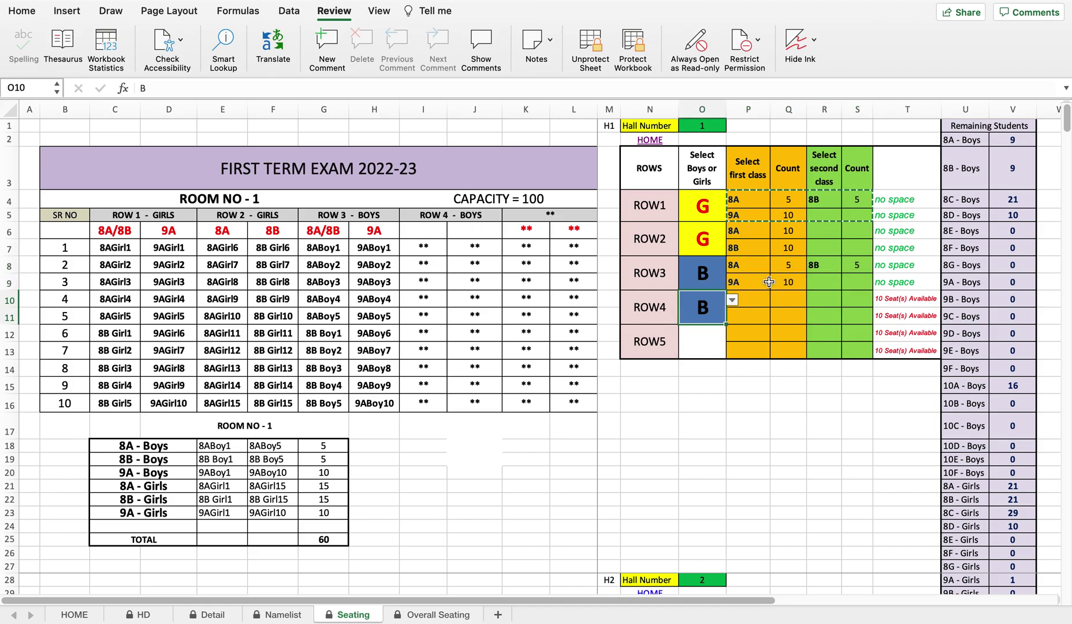
- Copy ROW2's two first-class entries with their counts into ROW4
{"action": "left_click_drag", "start_coordinate": [745, 231], "coordinate": [788, 249]}
{"action": "key", "text": "ctrl+c"}
{"action": "left_click", "coordinate": [745, 295]}
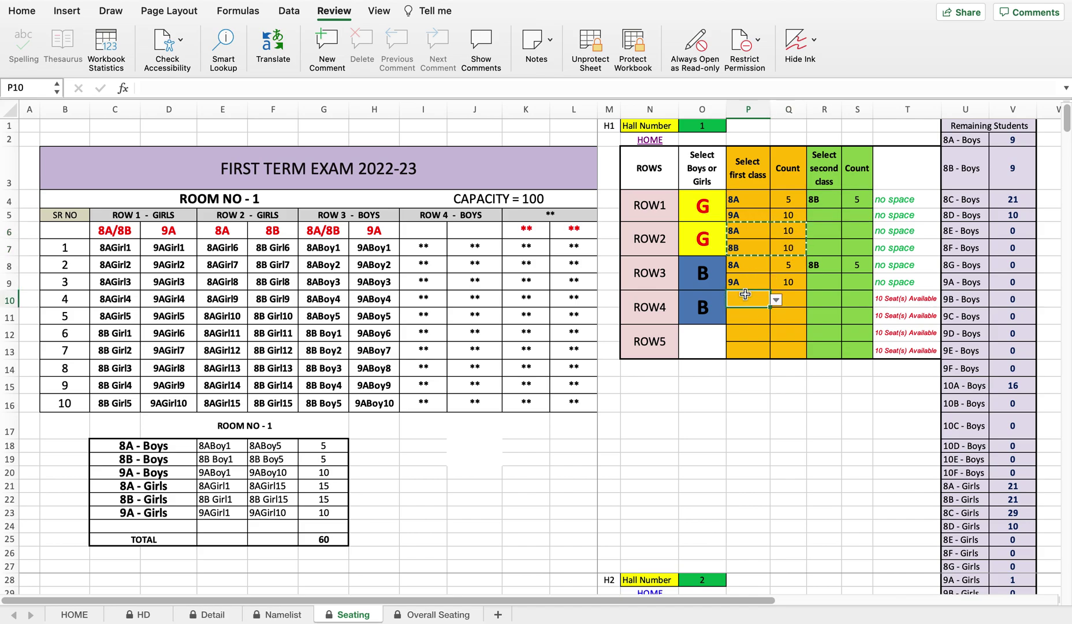
{"action": "key", "text": "ctrl+v"}
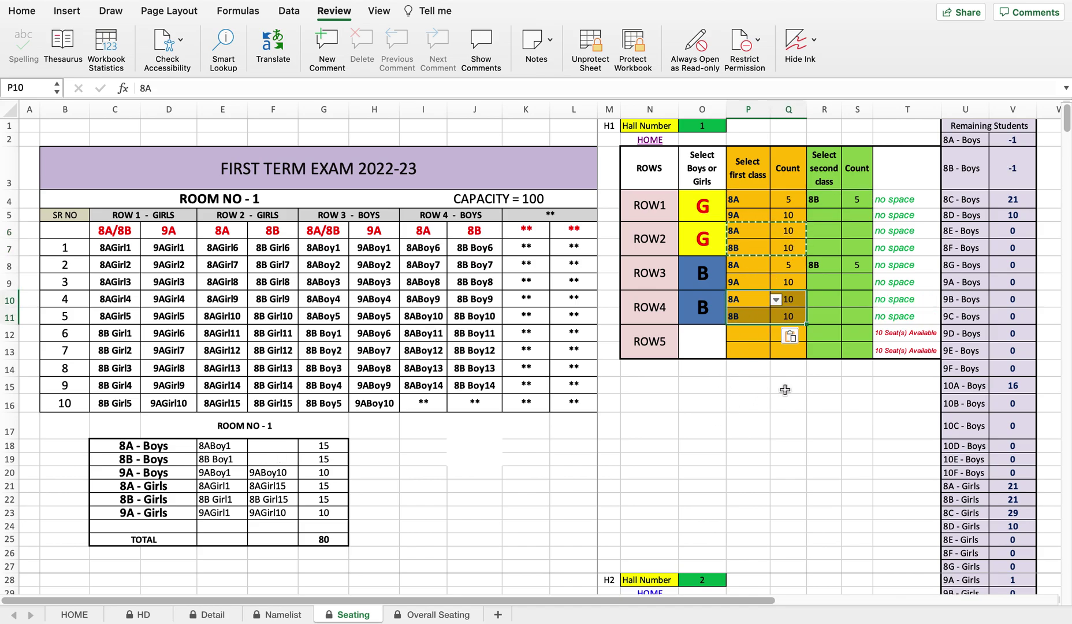
- Check the remaining 8A and 8B boys, and set the 8A count in ROW4 to 9
{"action": "left_click", "coordinate": [1026, 140]}
{"action": "left_click", "coordinate": [1023, 165]}
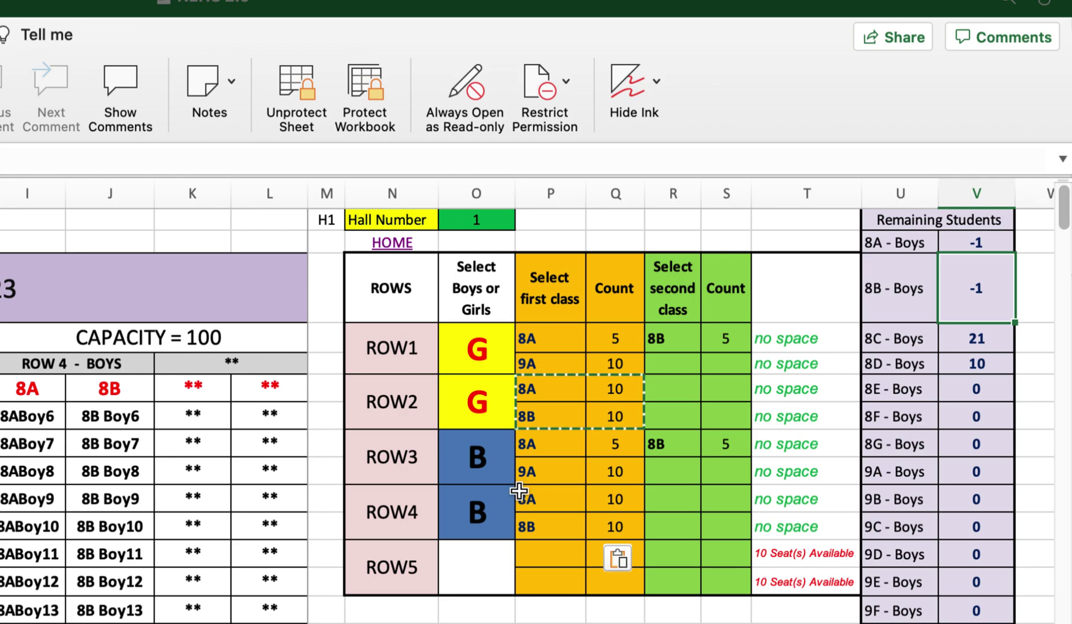
{"action": "left_click", "coordinate": [541, 498]}
{"action": "left_click", "coordinate": [623, 498]}
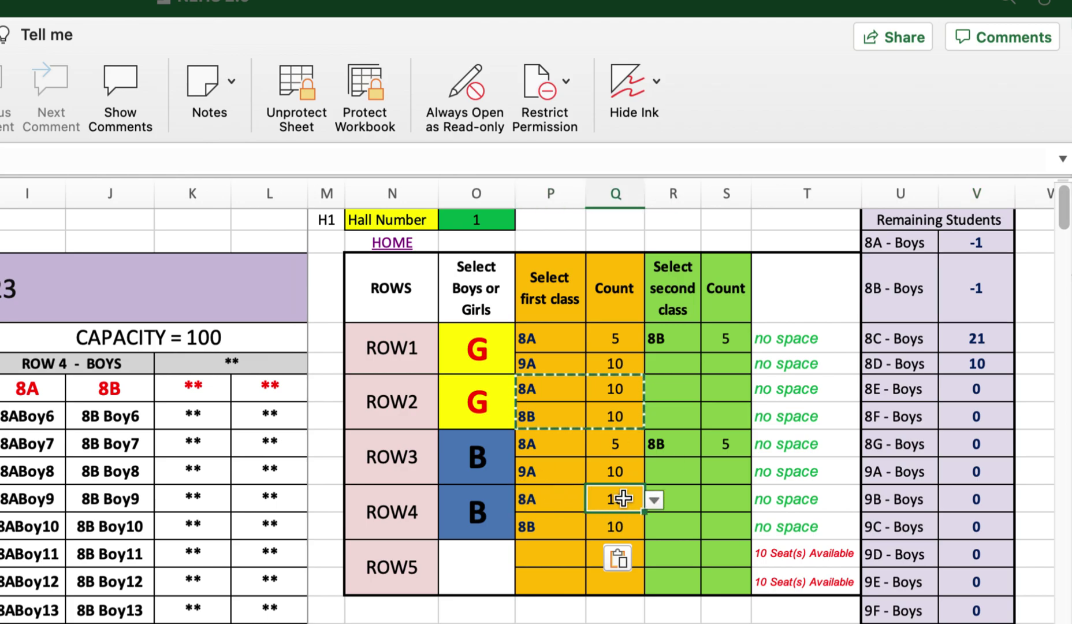
{"action": "left_click", "coordinate": [655, 500]}
{"action": "mouse_move", "coordinate": [646, 530]}
{"action": "left_mouse_down"}
{"action": "mouse_move", "coordinate": [644, 583]}
{"action": "mouse_move", "coordinate": [646, 552]}
{"action": "left_mouse_up"}
{"action": "left_click", "coordinate": [612, 538]}
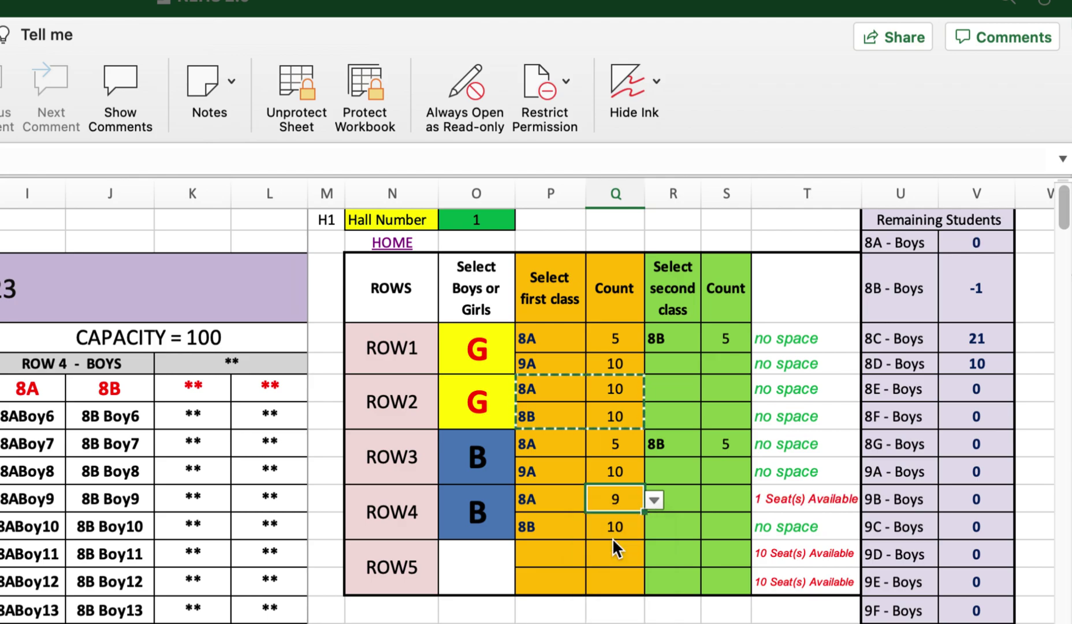
- Recheck the remaining 8A and 8B boys, and set the 8B count in ROW4 to 9
{"action": "left_click", "coordinate": [991, 243]}
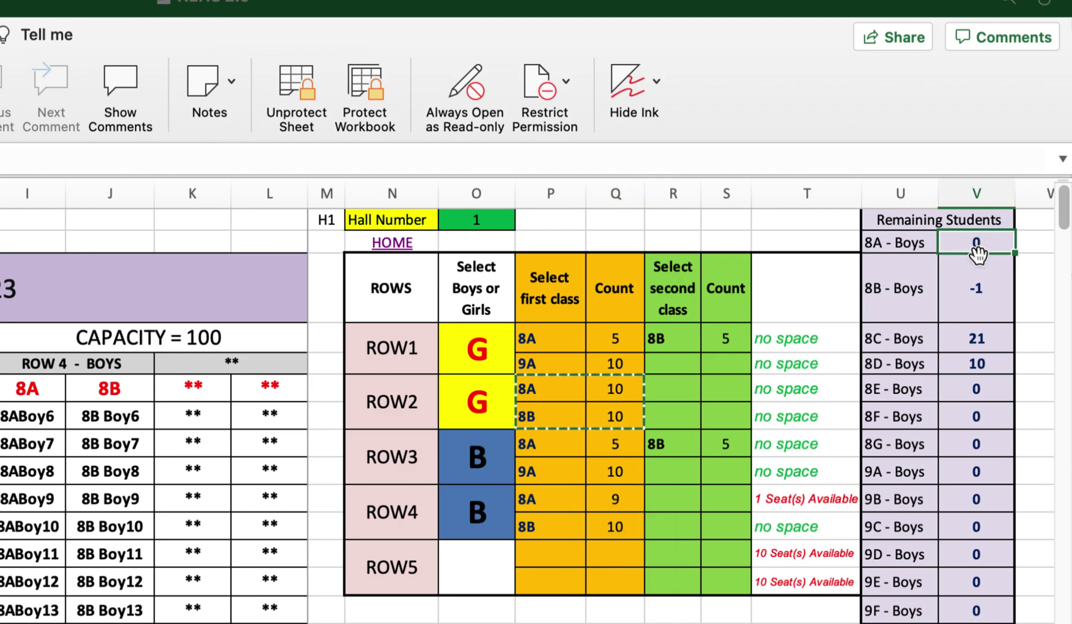
{"action": "left_click", "coordinate": [992, 282]}
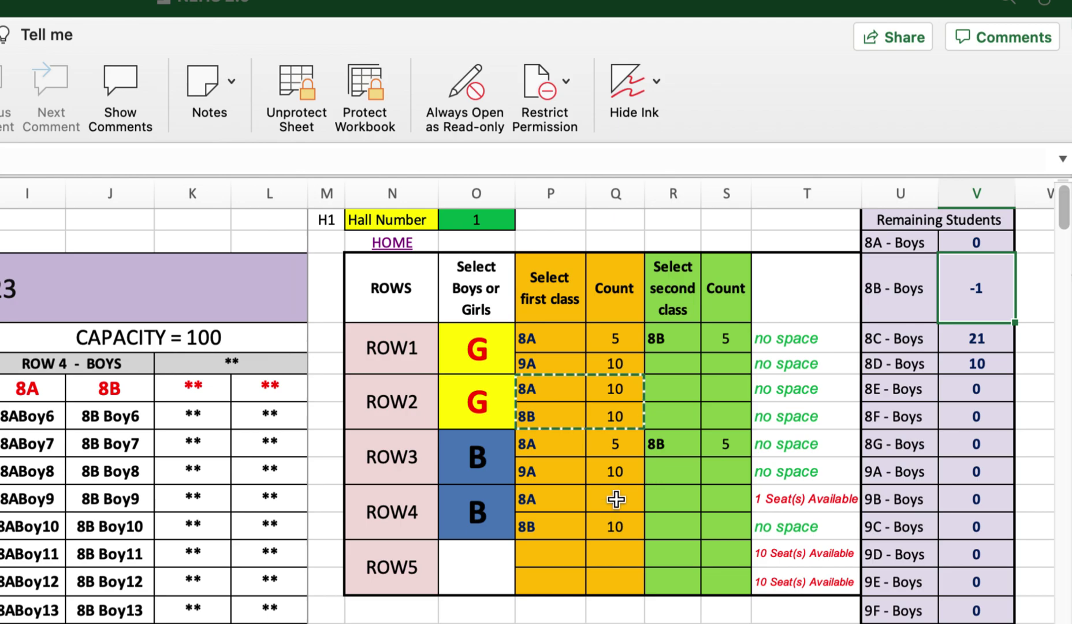
{"action": "left_click", "coordinate": [626, 529]}
{"action": "left_click", "coordinate": [653, 527]}
{"action": "left_click_drag", "start_coordinate": [647, 555], "coordinate": [648, 575]}
{"action": "left_click", "coordinate": [616, 584]}
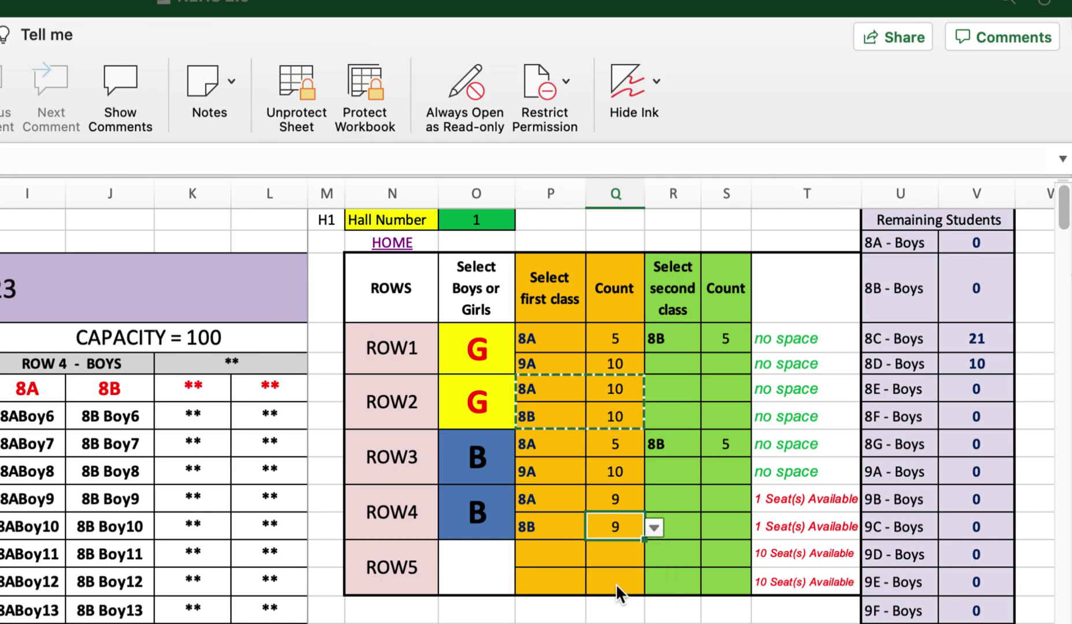
{"action": "left_click", "coordinate": [719, 520]}
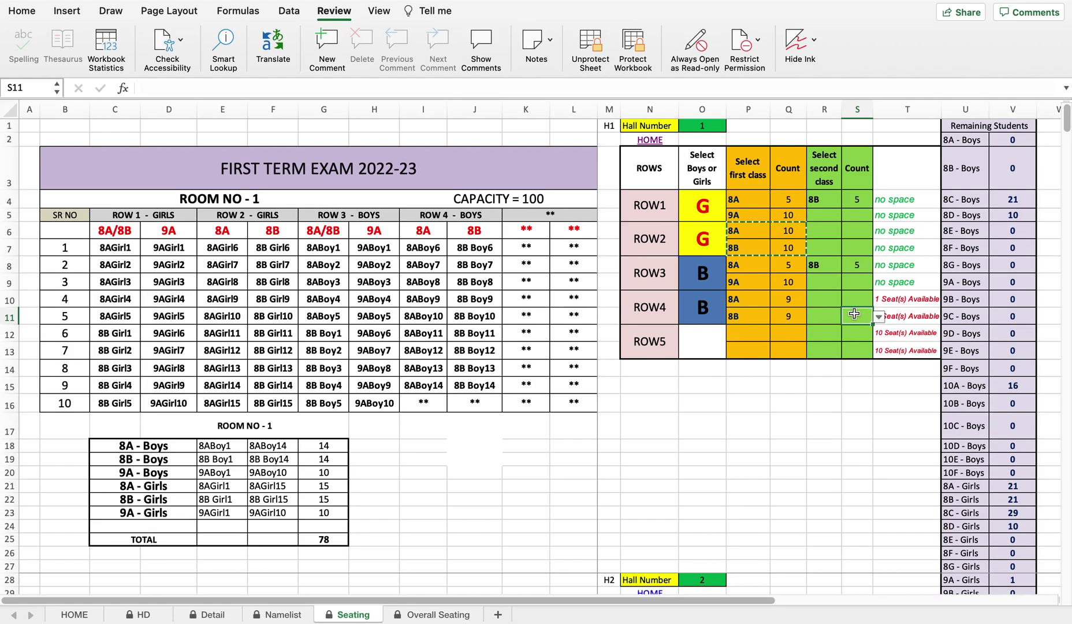
{"action": "left_click", "coordinate": [837, 423]}
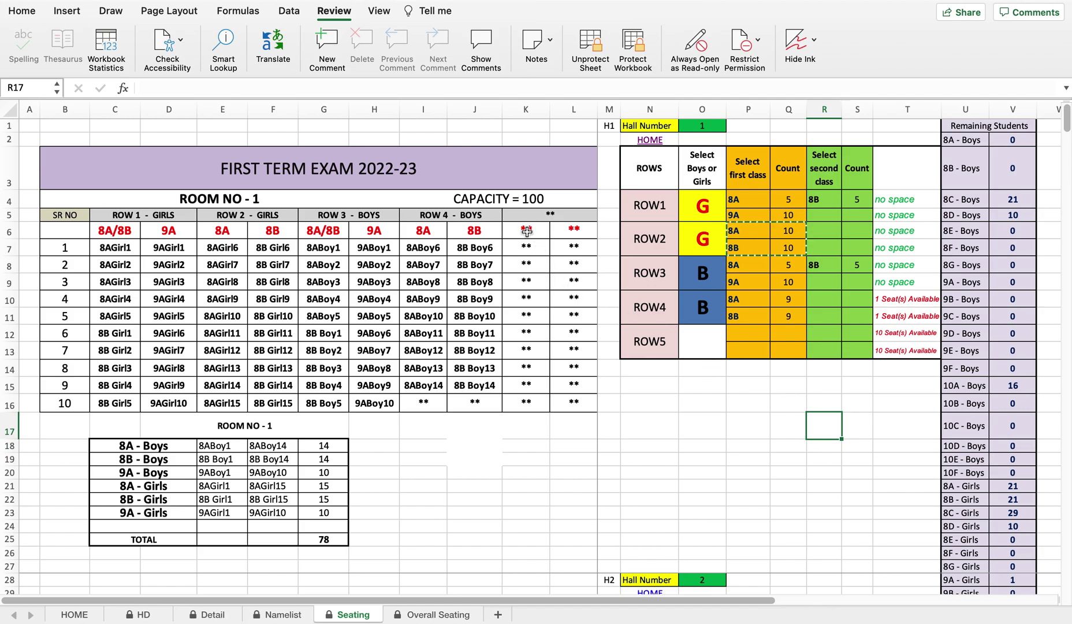
- Assign ROW5 of hall 1 to boys (B)
{"action": "left_click", "coordinate": [689, 343]}
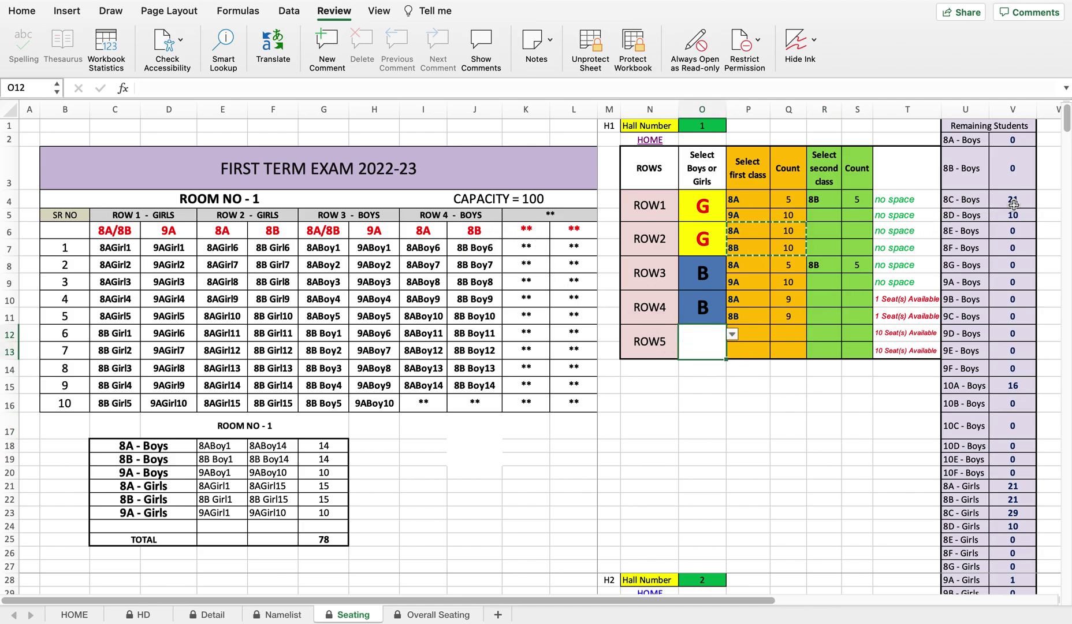
{"action": "left_click", "coordinate": [731, 335]}
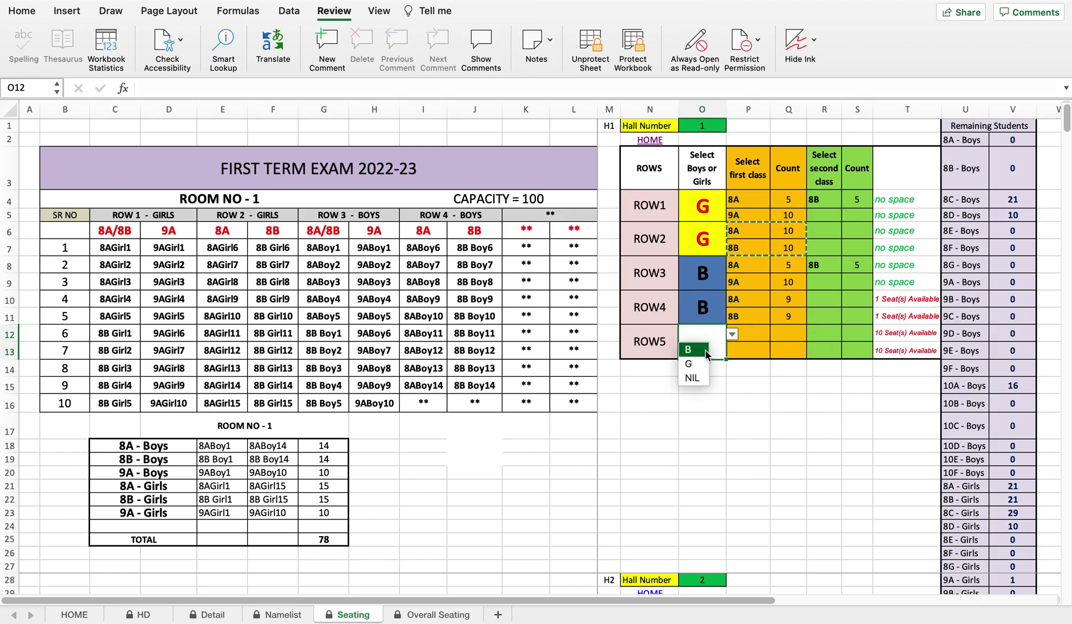
{"action": "left_click", "coordinate": [689, 350]}
- Set the first class of ROW5's first line to 8C with a count of 10
{"action": "left_click", "coordinate": [744, 335]}
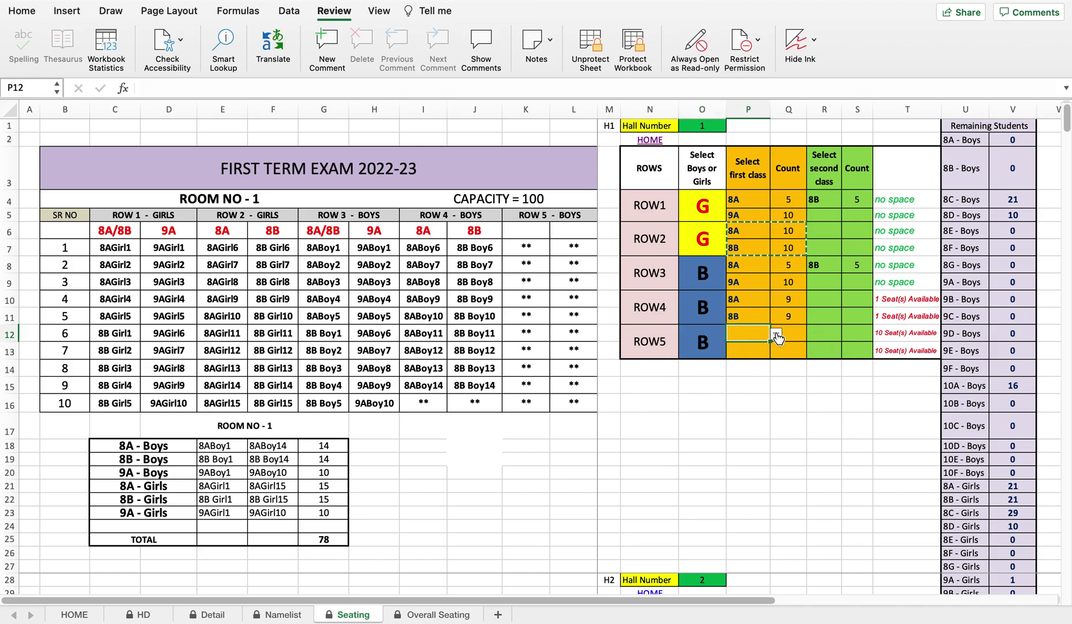
{"action": "left_click", "coordinate": [776, 335]}
{"action": "left_click", "coordinate": [739, 377]}
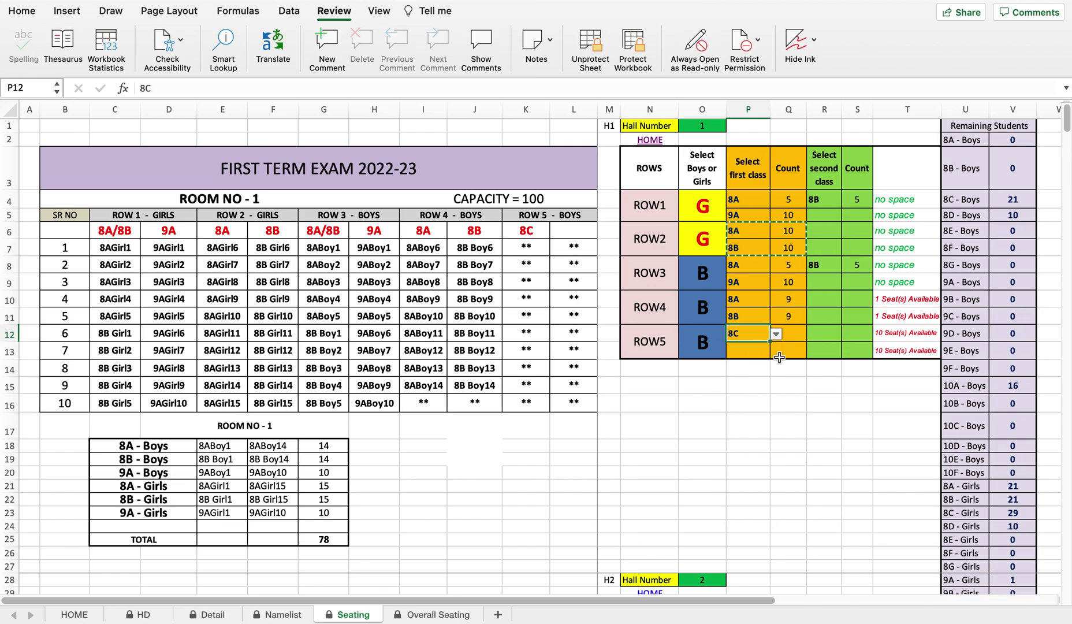
{"action": "left_click", "coordinate": [797, 336]}
{"action": "left_click", "coordinate": [813, 335]}
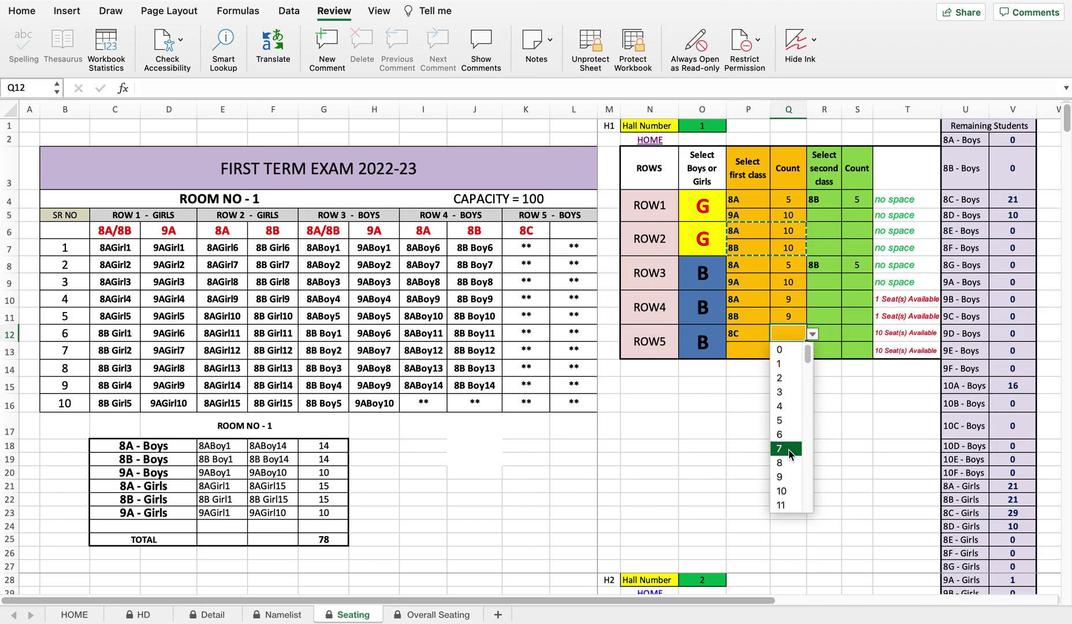
{"action": "left_click", "coordinate": [792, 488]}
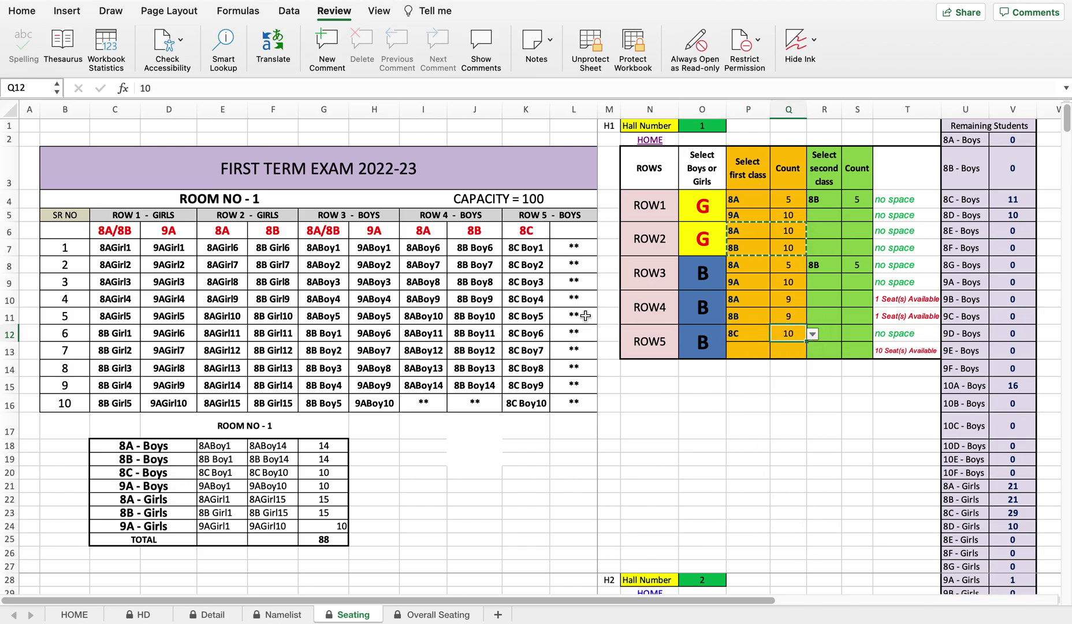
- Set the first class of ROW5's second line to 8D with a count of 10
{"action": "left_click", "coordinate": [745, 348]}
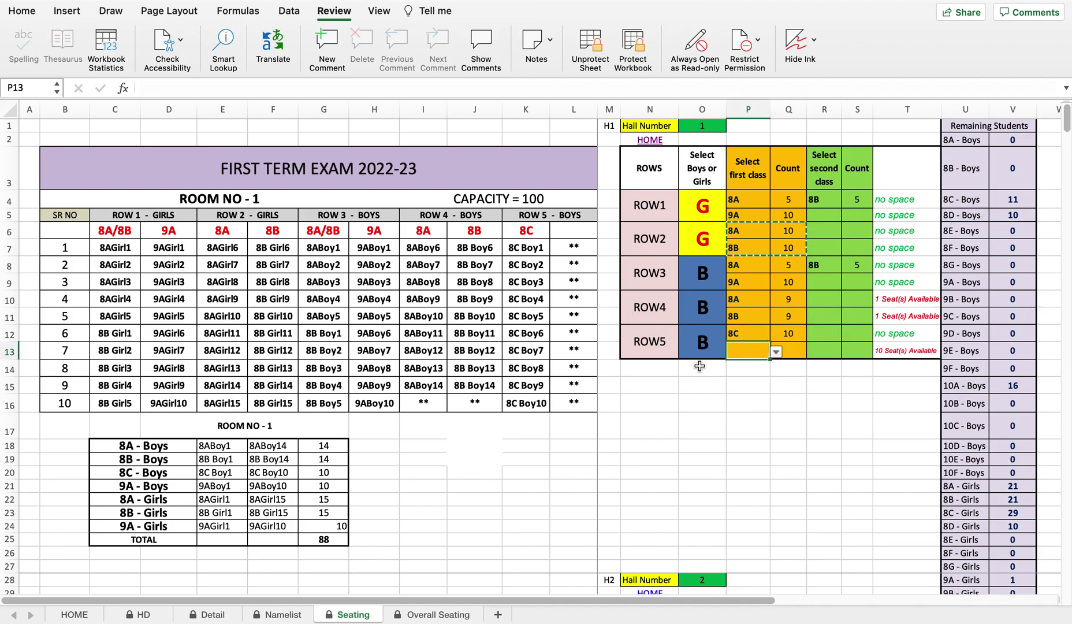
{"action": "left_click", "coordinate": [776, 351]}
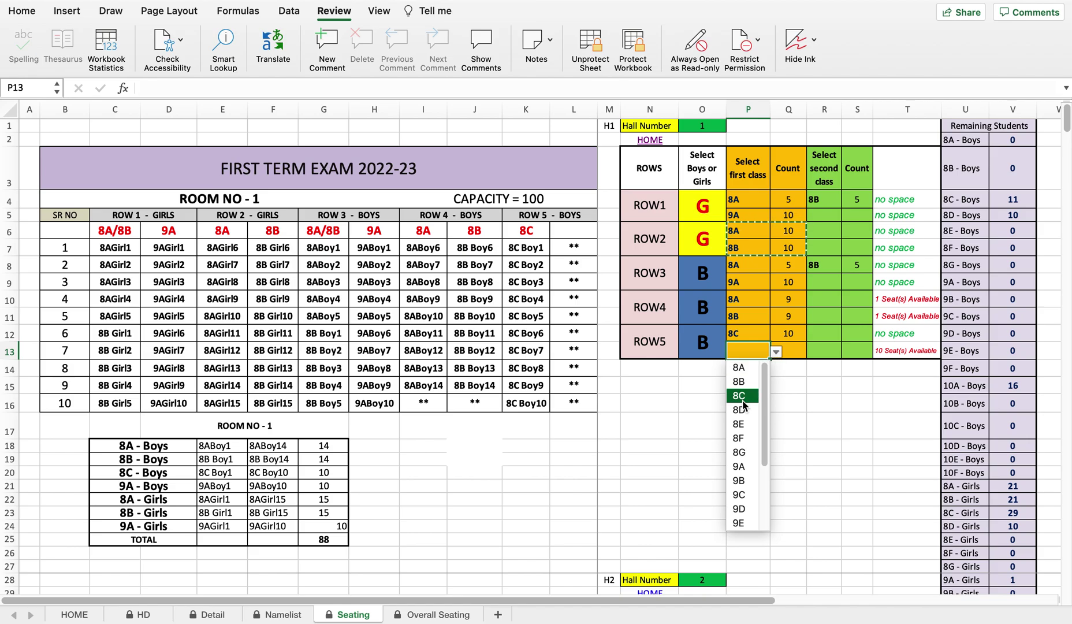
{"action": "left_click", "coordinate": [742, 410]}
{"action": "left_click", "coordinate": [798, 347]}
{"action": "left_click", "coordinate": [812, 352]}
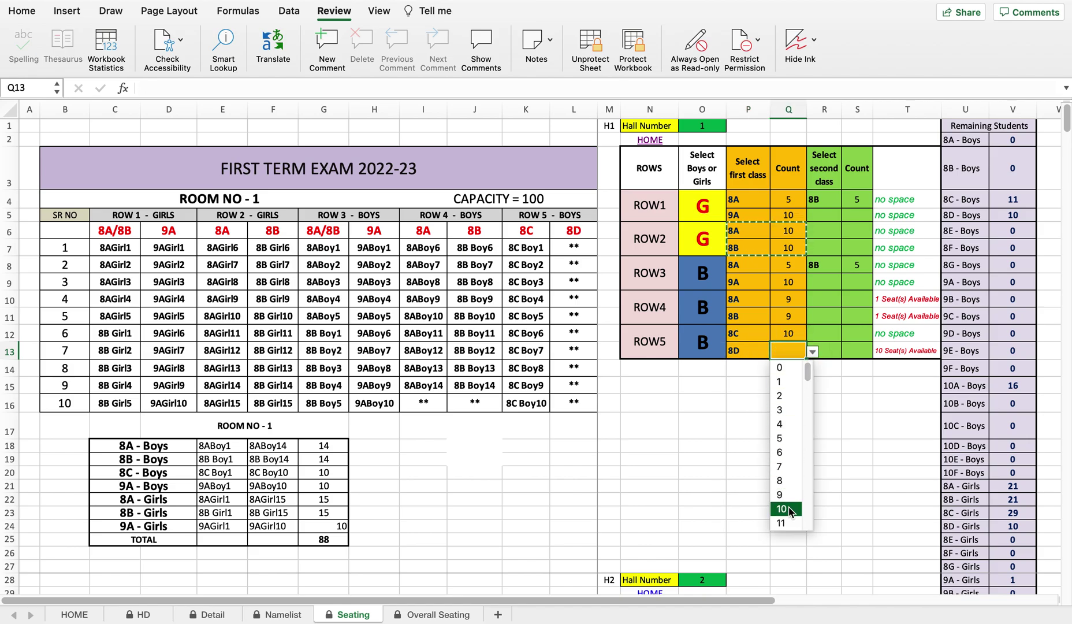
{"action": "left_click", "coordinate": [786, 509]}
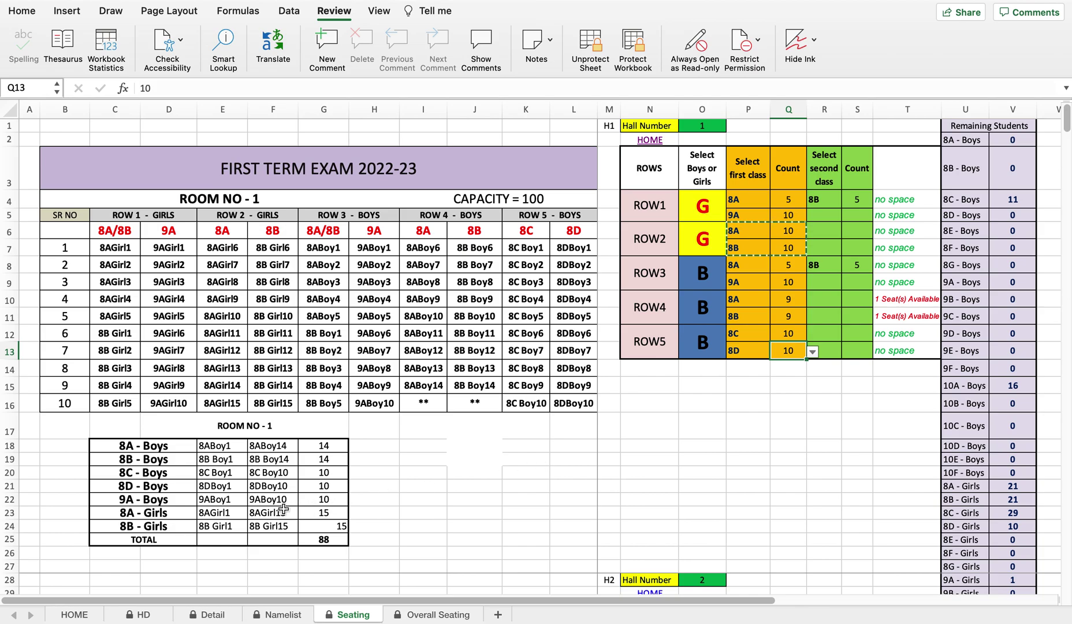
- Review room 1's class summary table, including its roll number ranges and counts, and the empty seating form for hall 2
{"action": "left_click_drag", "start_coordinate": [155, 447], "coordinate": [317, 539]}
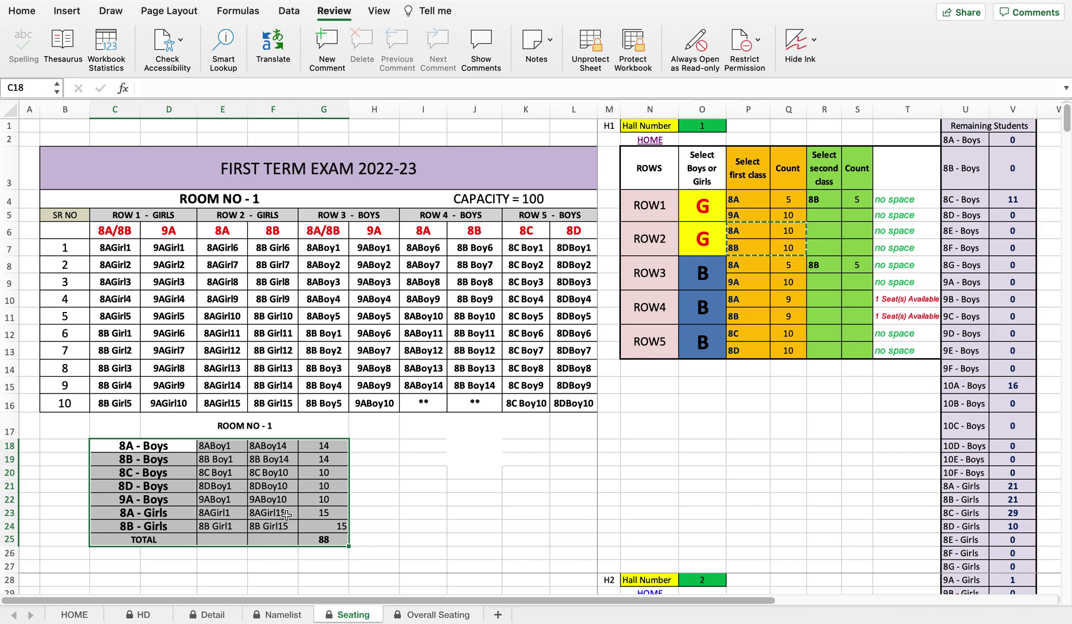
{"action": "left_click_drag", "start_coordinate": [168, 447], "coordinate": [326, 522]}
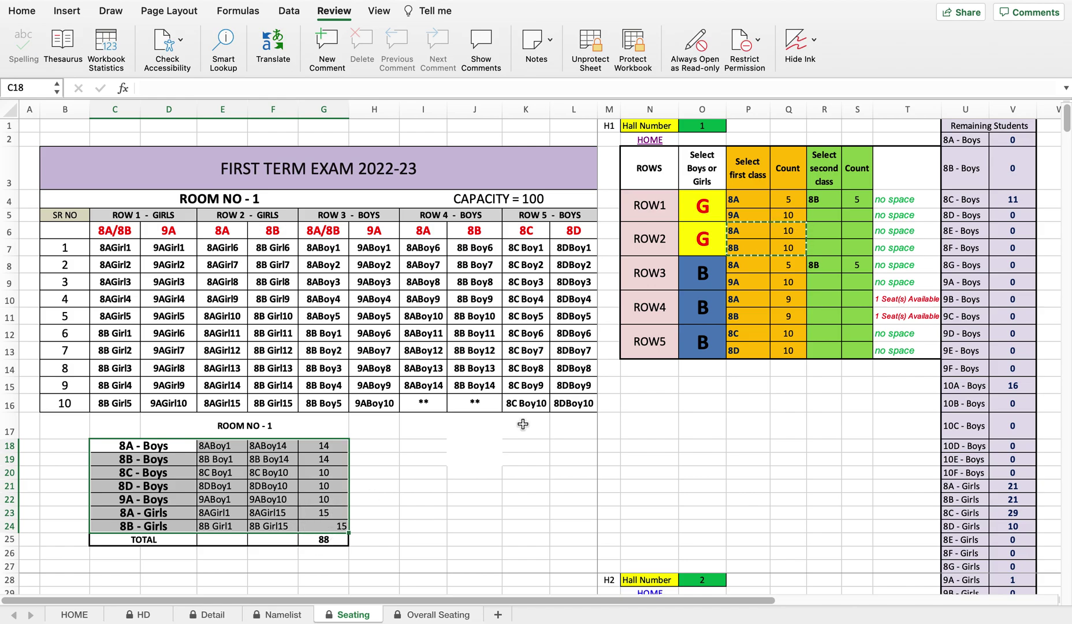
{"action": "left_click_drag", "start_coordinate": [1065, 120], "coordinate": [1066, 144]}
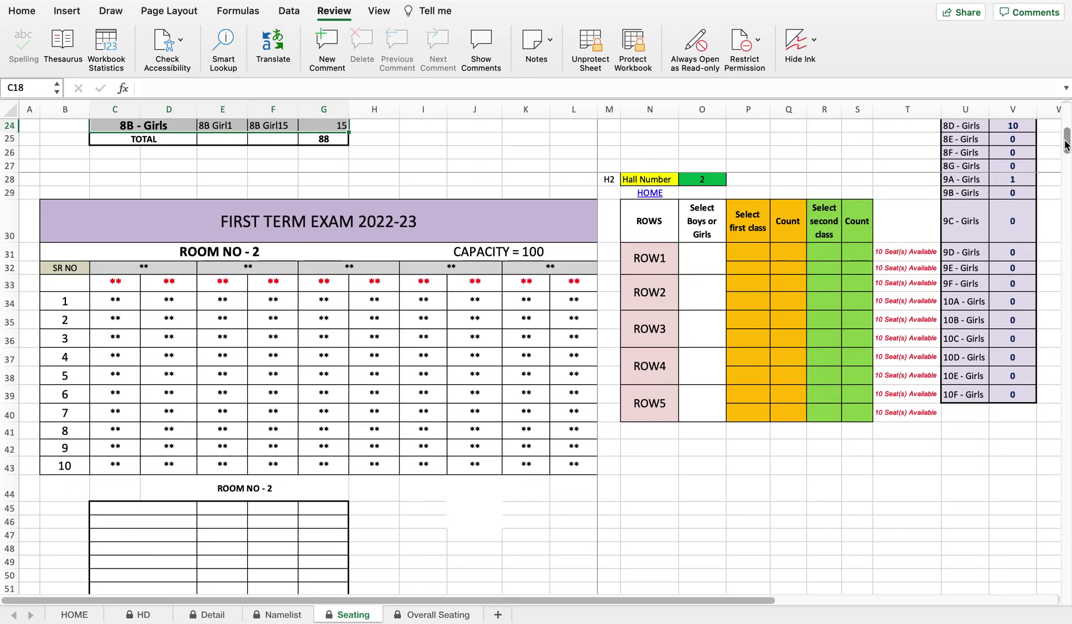
{"action": "left_click", "coordinate": [705, 182]}
{"action": "left_click", "coordinate": [695, 258]}
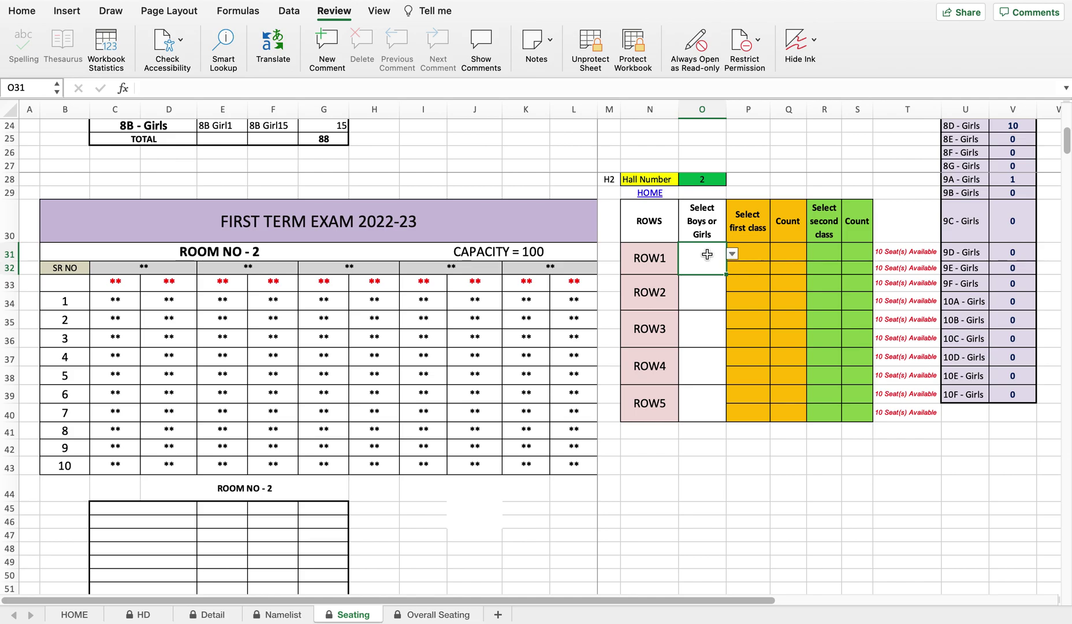
{"action": "left_click", "coordinate": [762, 259]}
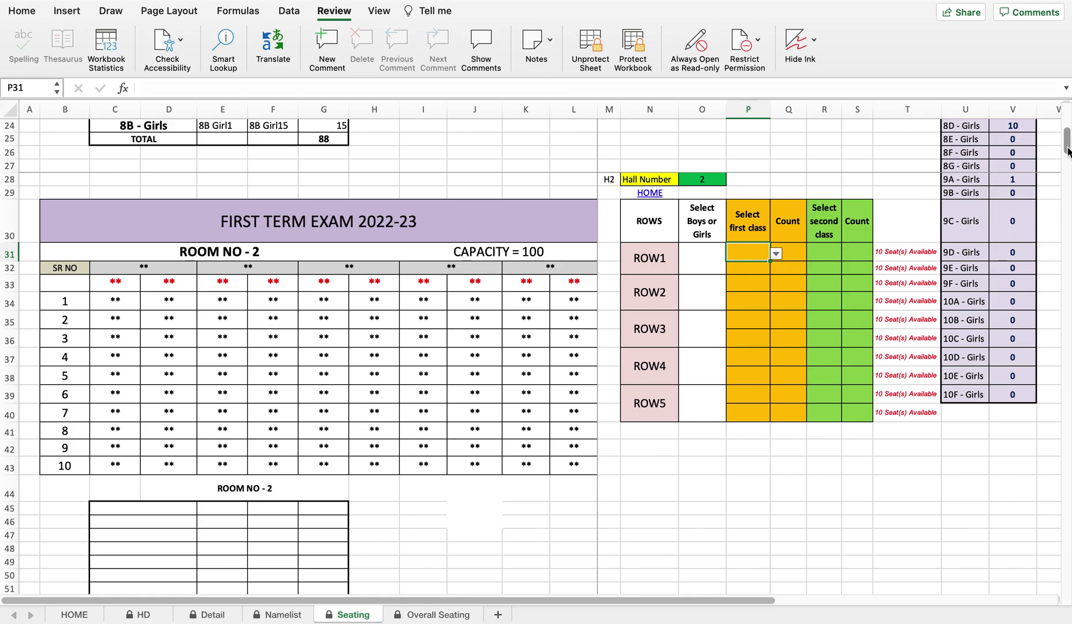
{"action": "left_click_drag", "start_coordinate": [1068, 151], "coordinate": [1066, 116]}
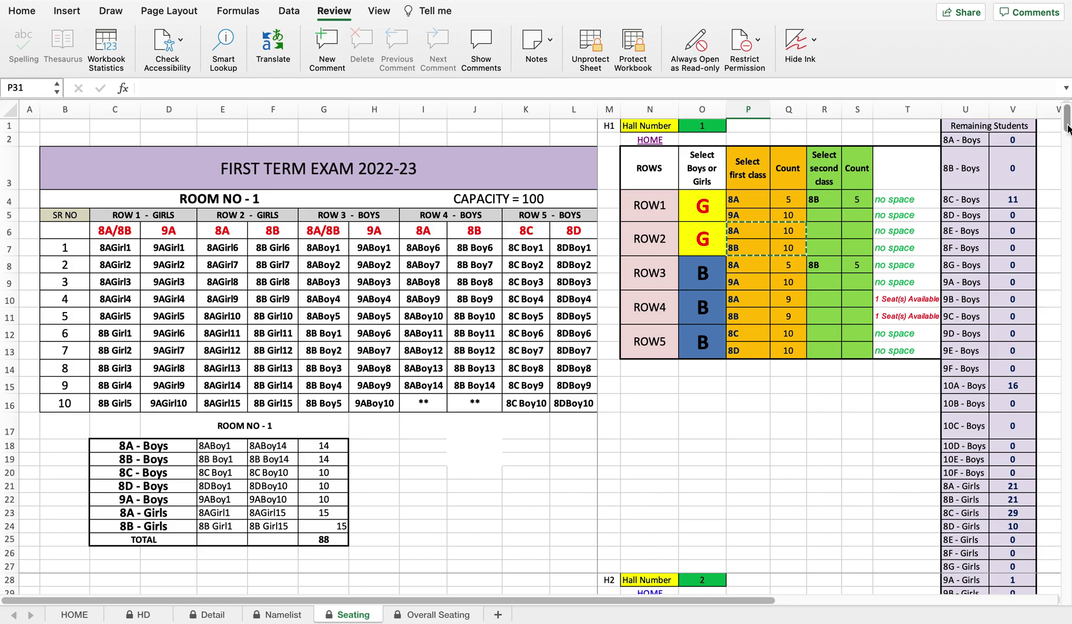
{"action": "mouse_move", "coordinate": [1067, 129]}
{"action": "left_mouse_down"}
{"action": "mouse_move", "coordinate": [1068, 137]}
{"action": "mouse_move", "coordinate": [1067, 124]}
{"action": "left_mouse_up"}
- Go through the home page to the Room wise Arrangement and examine class 8A's room allocation for girls and boys
{"action": "left_click", "coordinate": [652, 142]}
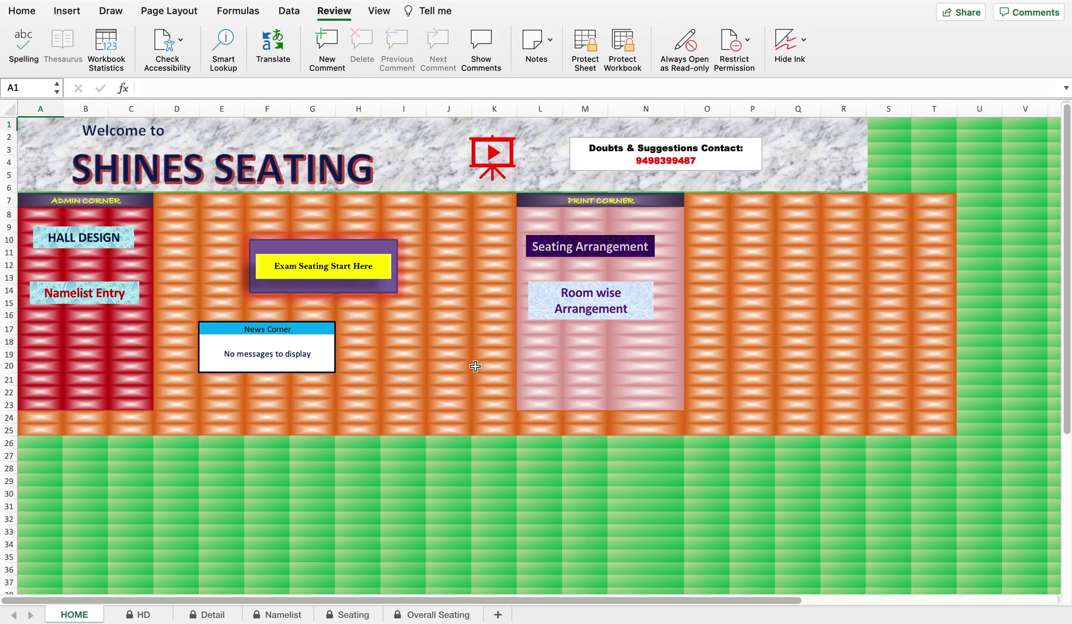
{"action": "left_click", "coordinate": [605, 312]}
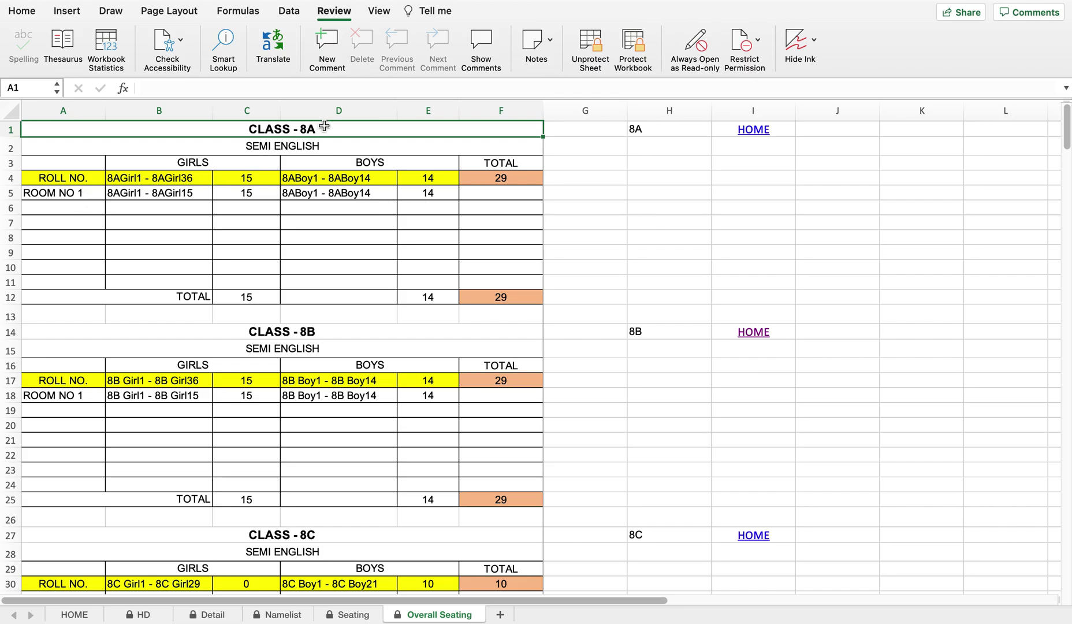
{"action": "left_click", "coordinate": [88, 195]}
{"action": "left_click", "coordinate": [153, 194]}
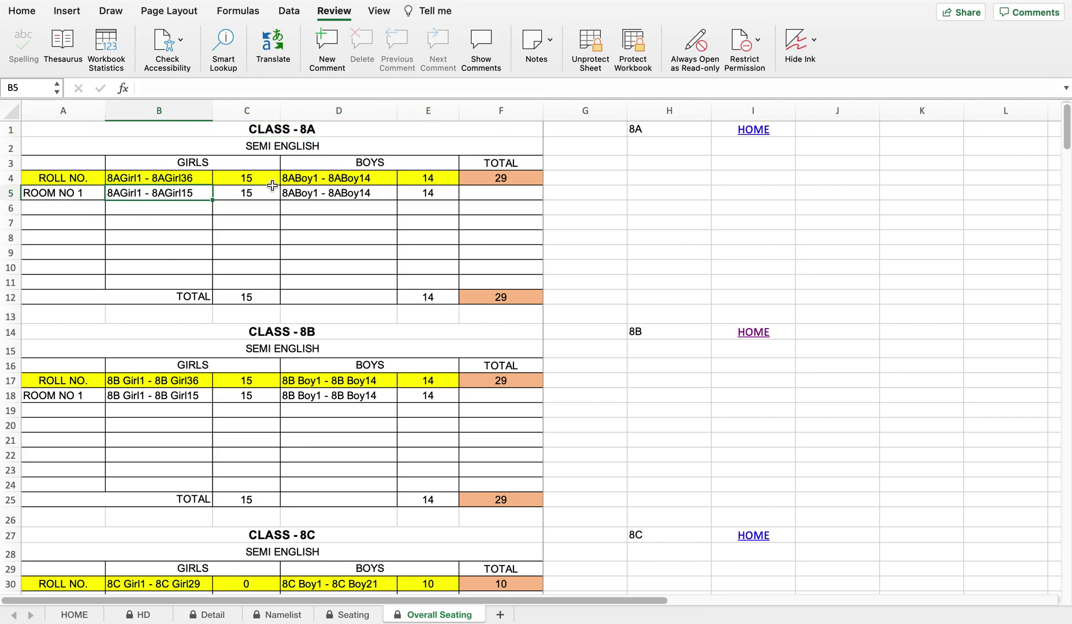
{"action": "left_click", "coordinate": [306, 193]}
{"action": "left_click", "coordinate": [75, 211]}
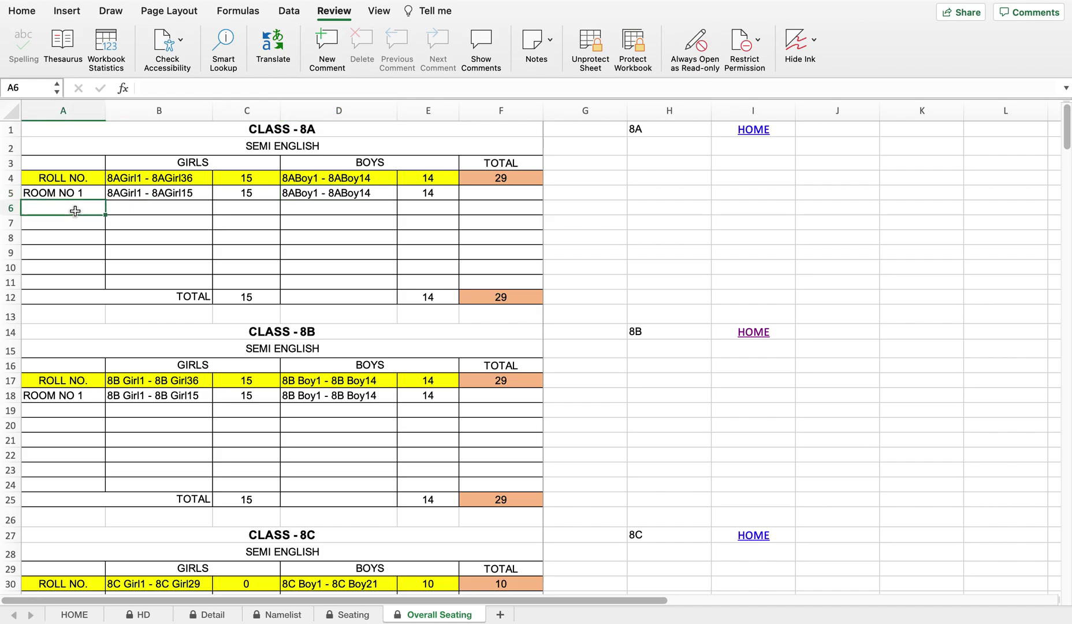
- Return through the home page to the Seating Arrangement and assign ROW1 of hall 2 to boys (B)
{"action": "left_click", "coordinate": [760, 133]}
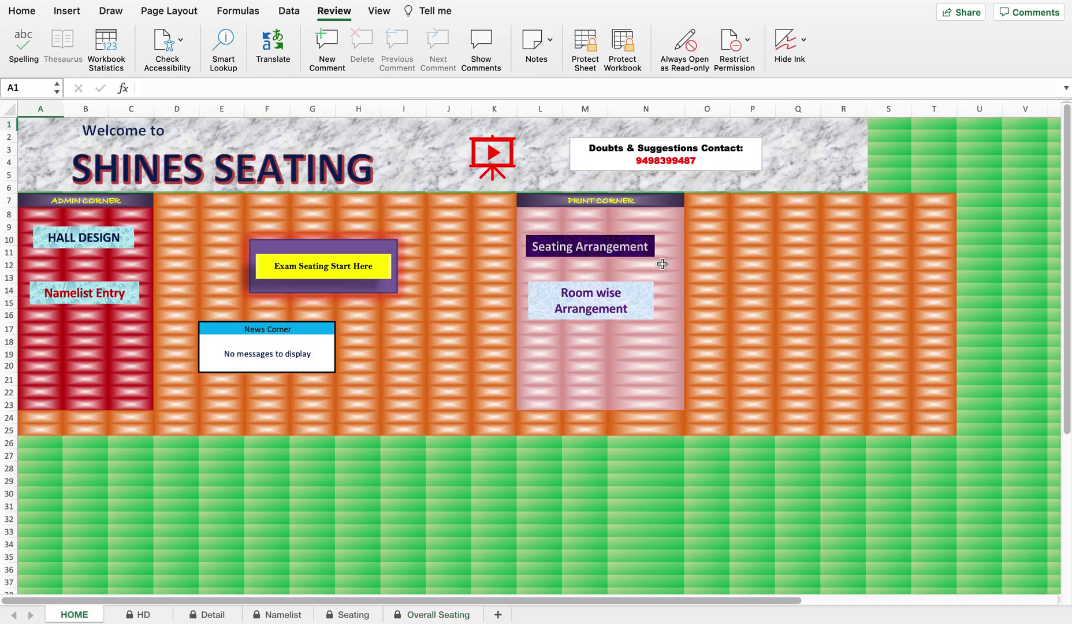
{"action": "left_click", "coordinate": [592, 249]}
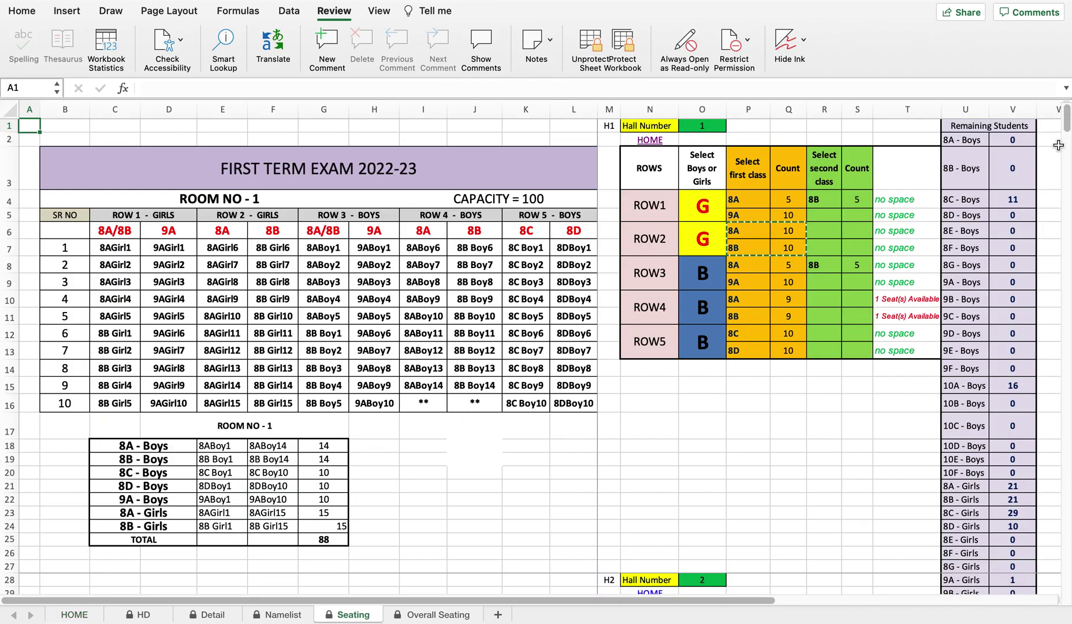
{"action": "scroll", "coordinate": [1068, 130], "scroll_direction": "down", "scroll_amount": 6}
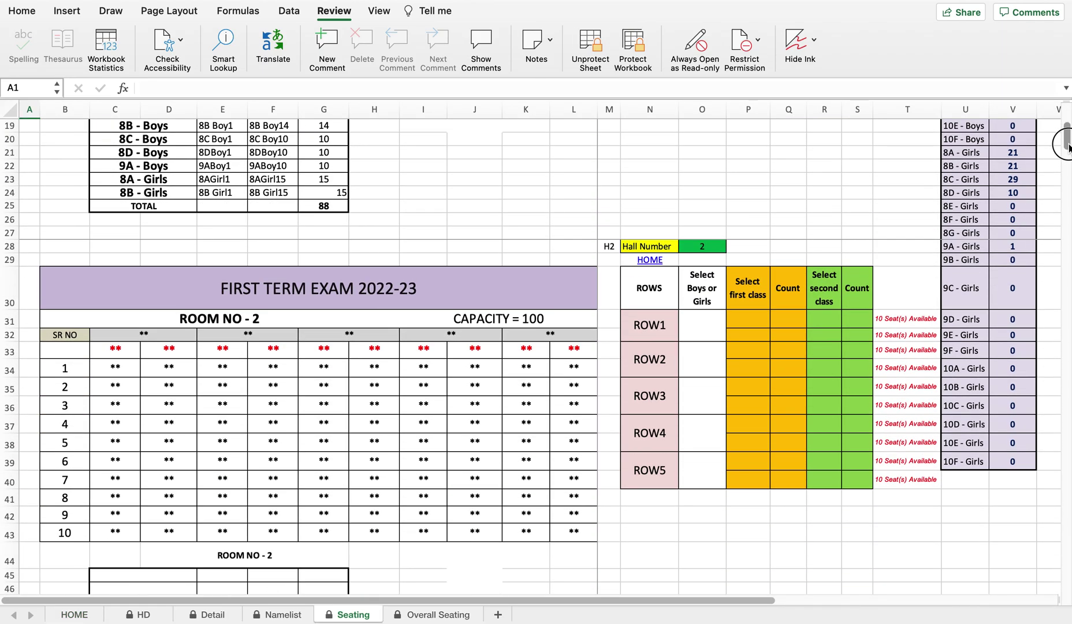
{"action": "left_click", "coordinate": [702, 320]}
{"action": "left_click", "coordinate": [732, 322]}
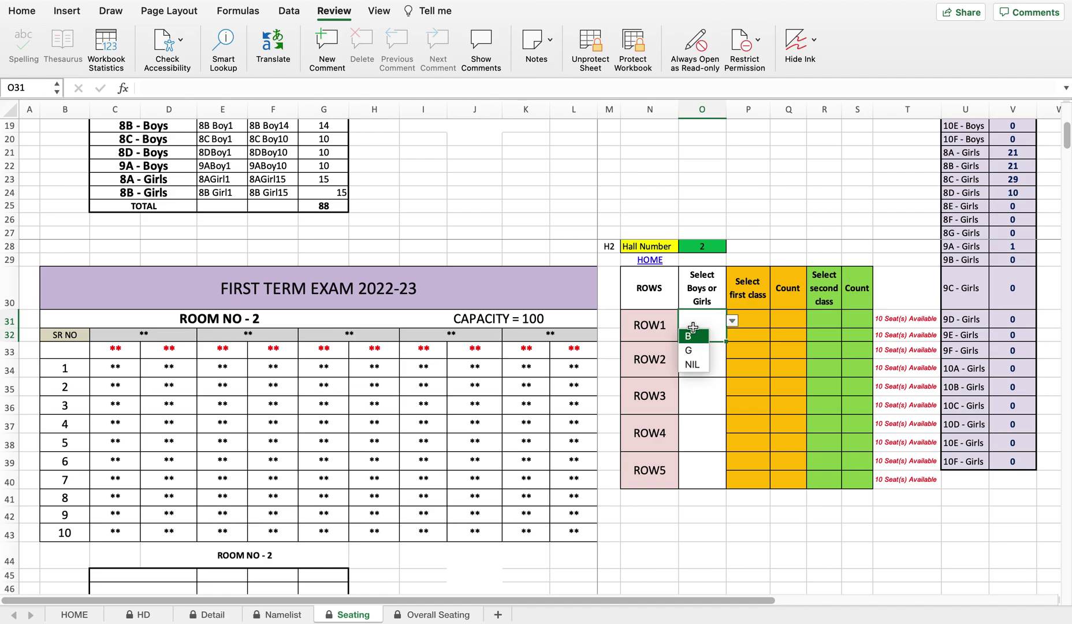
{"action": "left_click", "coordinate": [696, 322]}
{"action": "left_click", "coordinate": [732, 321]}
{"action": "left_click", "coordinate": [694, 336]}
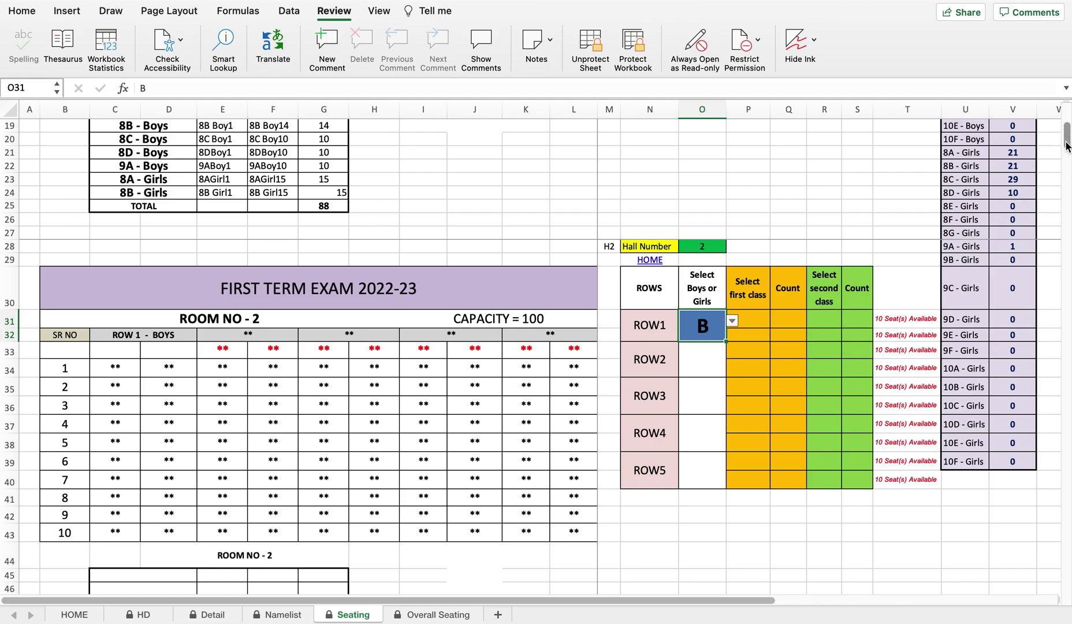
- Set the count for class 8A in ROW4 of hall 1 to 5
{"action": "left_click_drag", "start_coordinate": [1067, 145], "coordinate": [1066, 115]}
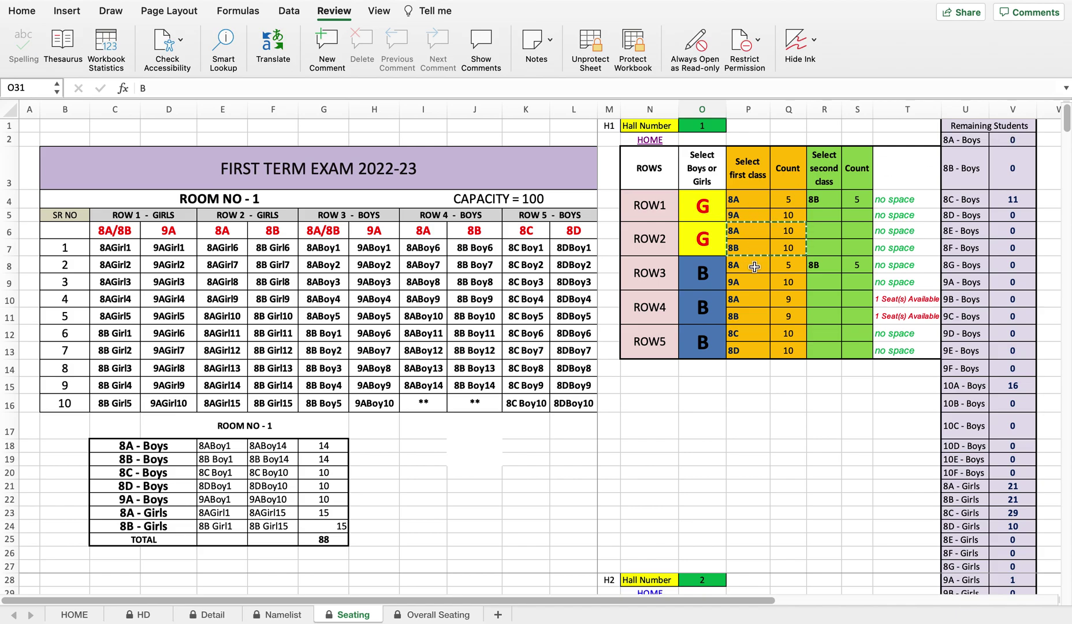
{"action": "left_click", "coordinate": [752, 299]}
{"action": "left_click", "coordinate": [788, 300]}
{"action": "left_click", "coordinate": [812, 300]}
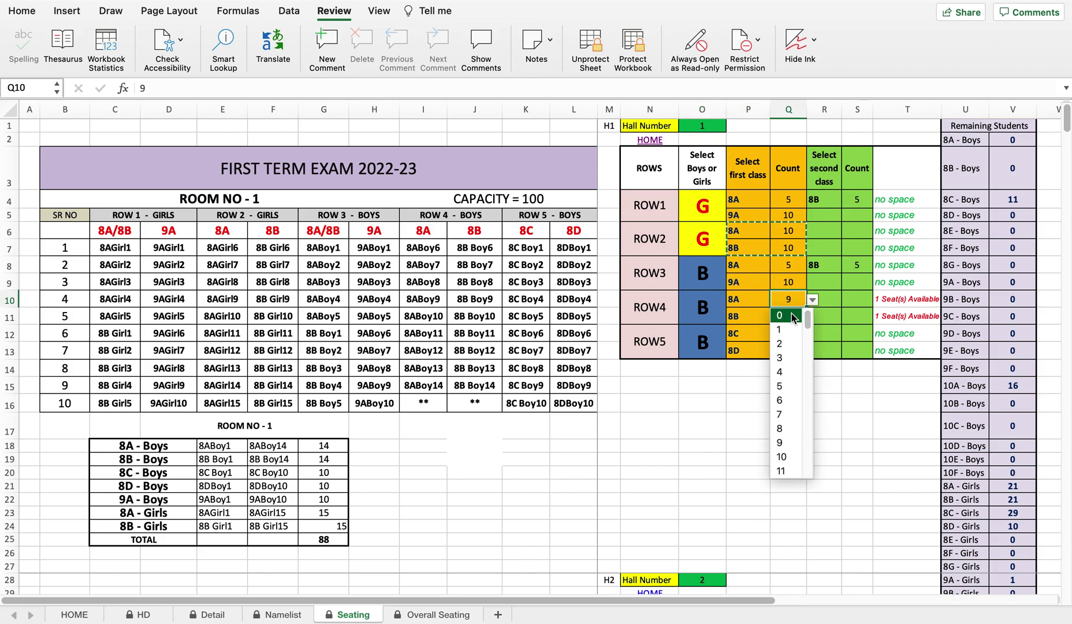
{"action": "left_click", "coordinate": [785, 383]}
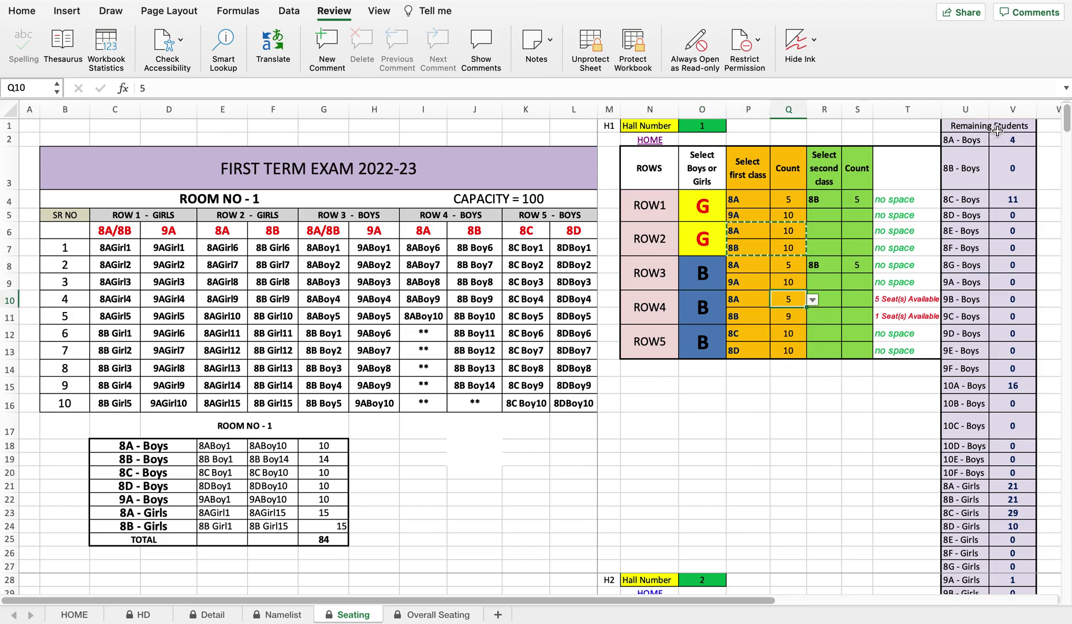
- Set the first class of hall 2's ROW1 first line to 8A with a count of 4
{"action": "left_click_drag", "start_coordinate": [1067, 124], "coordinate": [1068, 148]}
{"action": "left_click", "coordinate": [750, 293]}
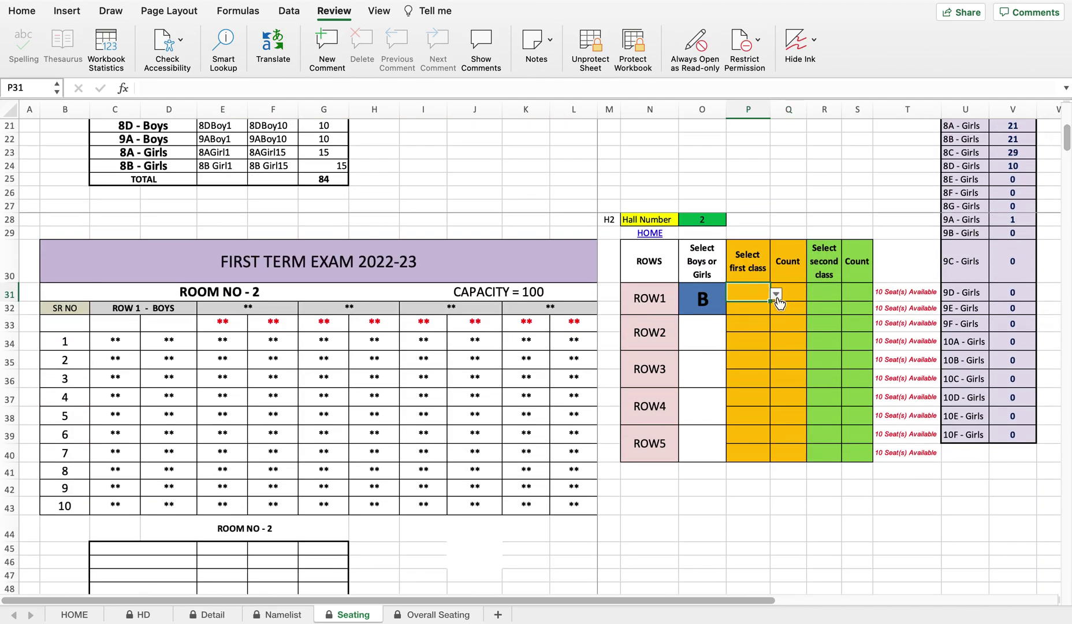
{"action": "left_click", "coordinate": [777, 294]}
{"action": "left_click", "coordinate": [751, 311]}
{"action": "left_click", "coordinate": [794, 293]}
{"action": "left_click", "coordinate": [813, 295]}
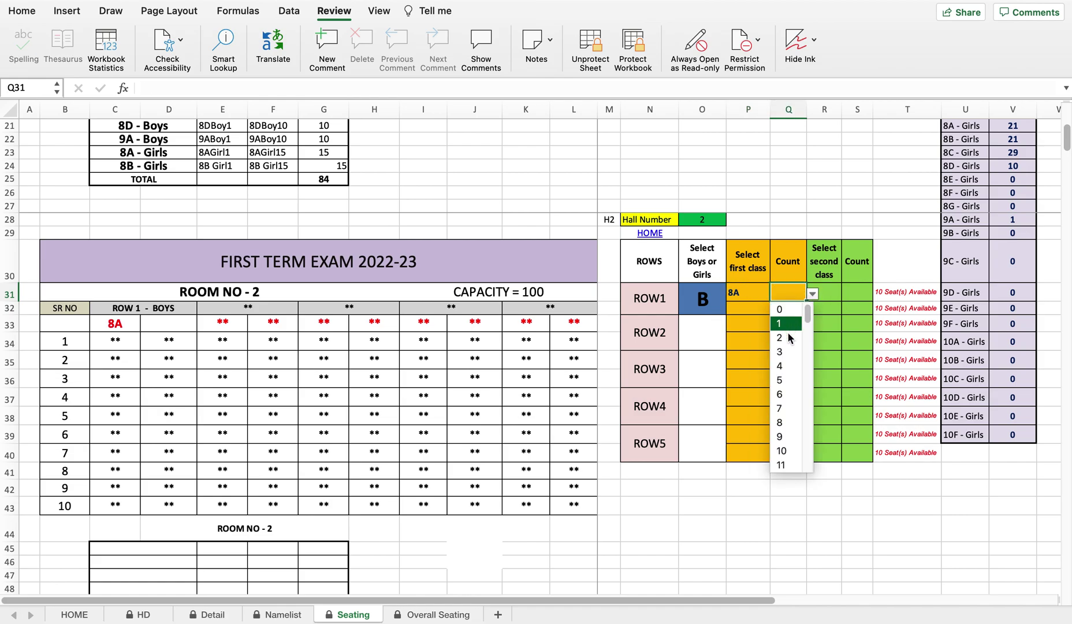
{"action": "left_click", "coordinate": [787, 368]}
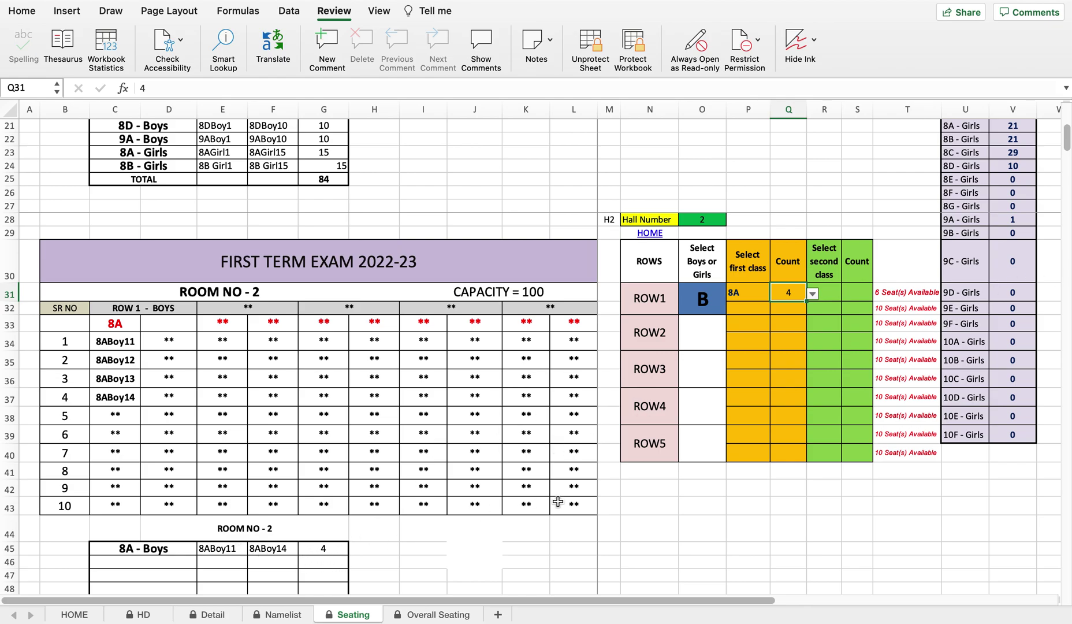
- Reopen the Room wise Arrangement from the home page and check how class 8A is split between rooms 1 and 2
{"action": "left_click", "coordinate": [660, 238]}
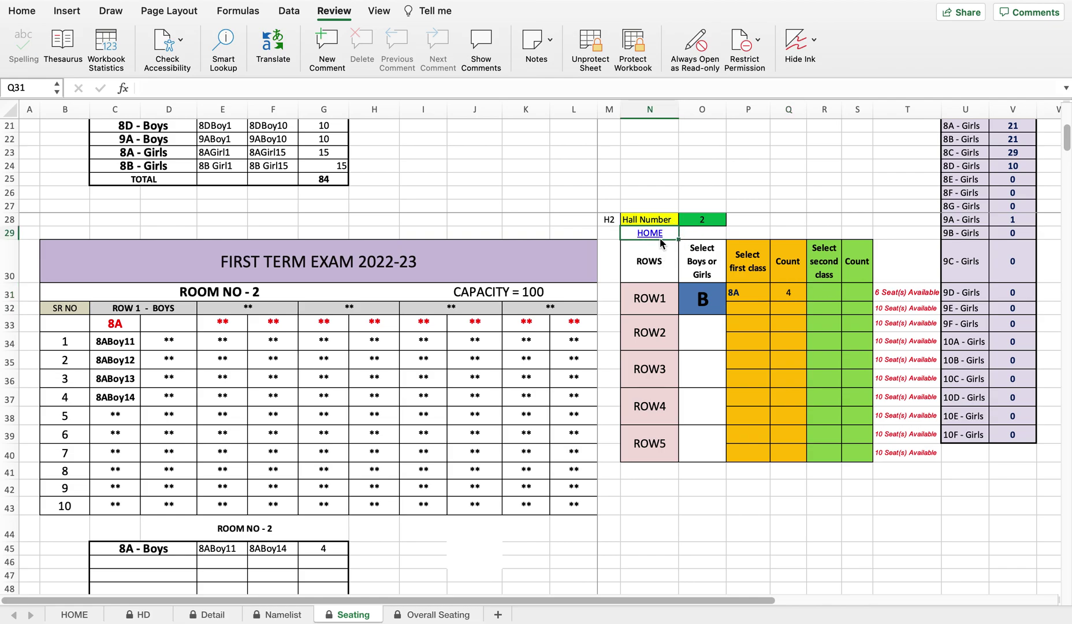
{"action": "left_click", "coordinate": [660, 239]}
{"action": "left_click", "coordinate": [610, 302]}
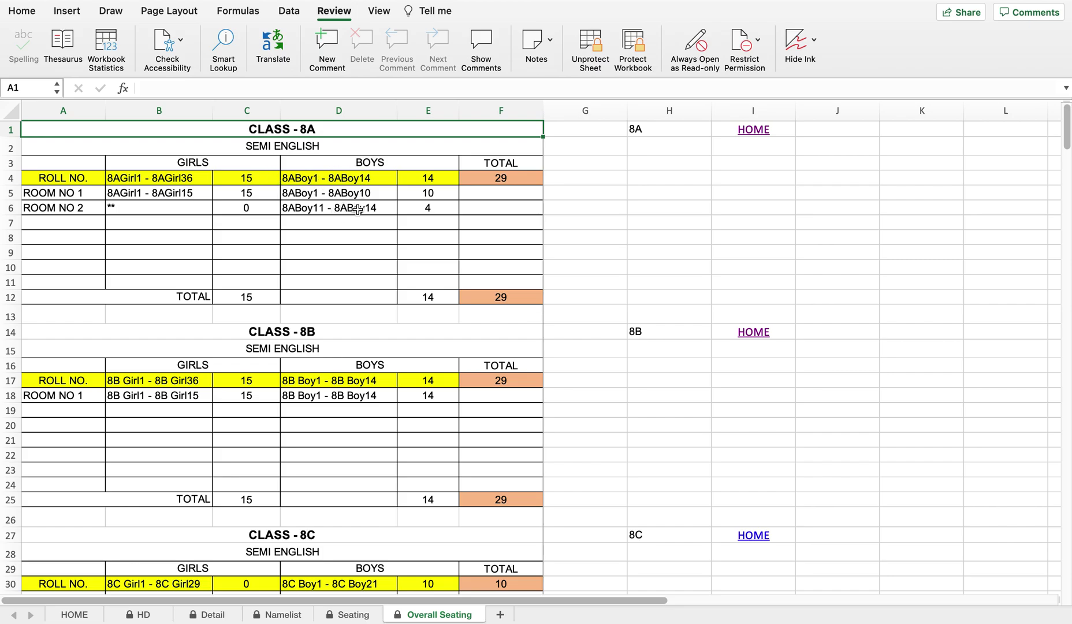
{"action": "left_click", "coordinate": [418, 209]}
{"action": "left_click", "coordinate": [71, 209]}
{"action": "left_click", "coordinate": [515, 181]}
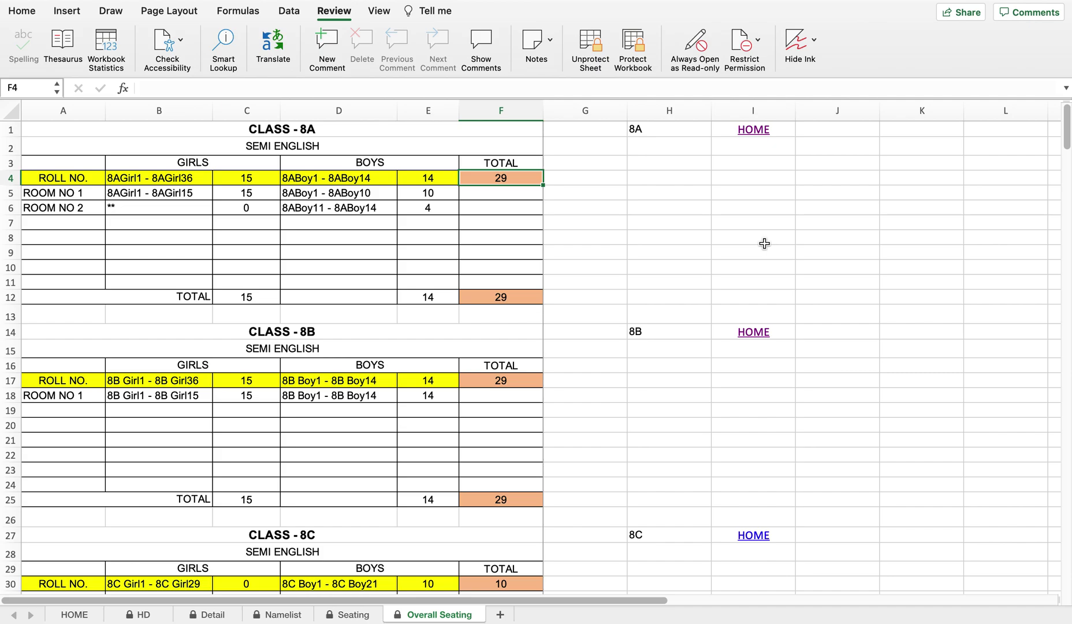
- Open the Overall Seating printout as a PDF in Preview, shown full screen in single-page view
{"action": "key", "text": "super+p"}
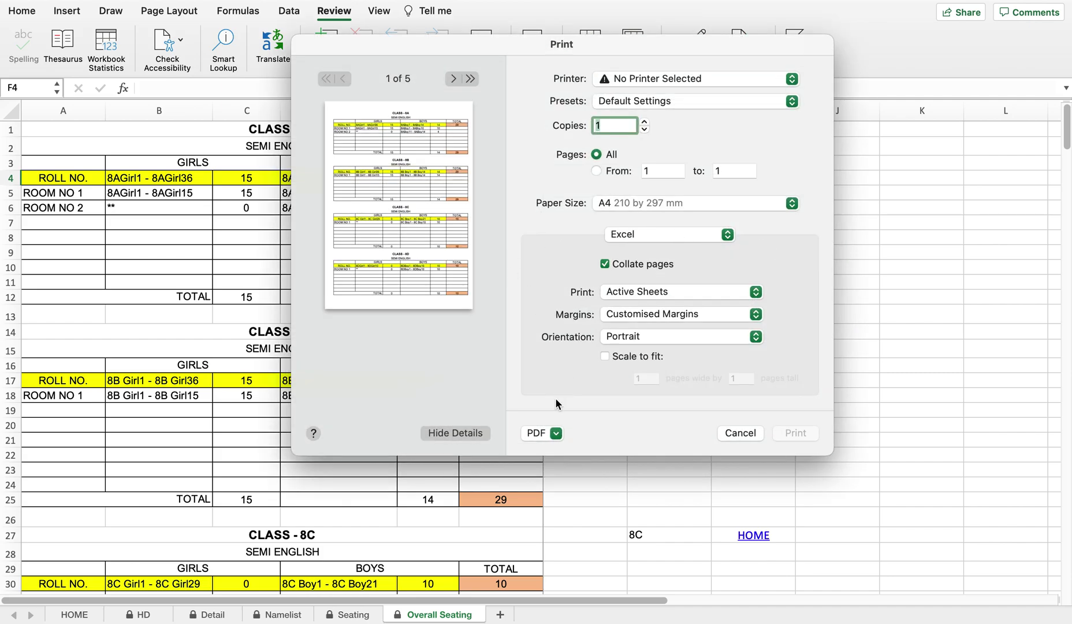
{"action": "left_click", "coordinate": [556, 433]}
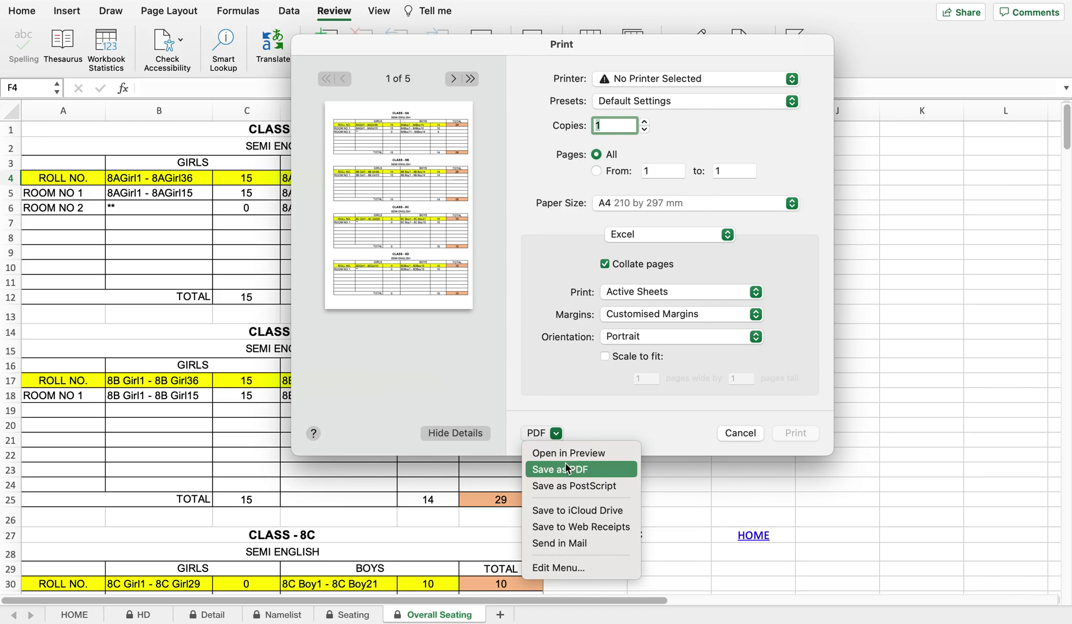
{"action": "left_click", "coordinate": [586, 453]}
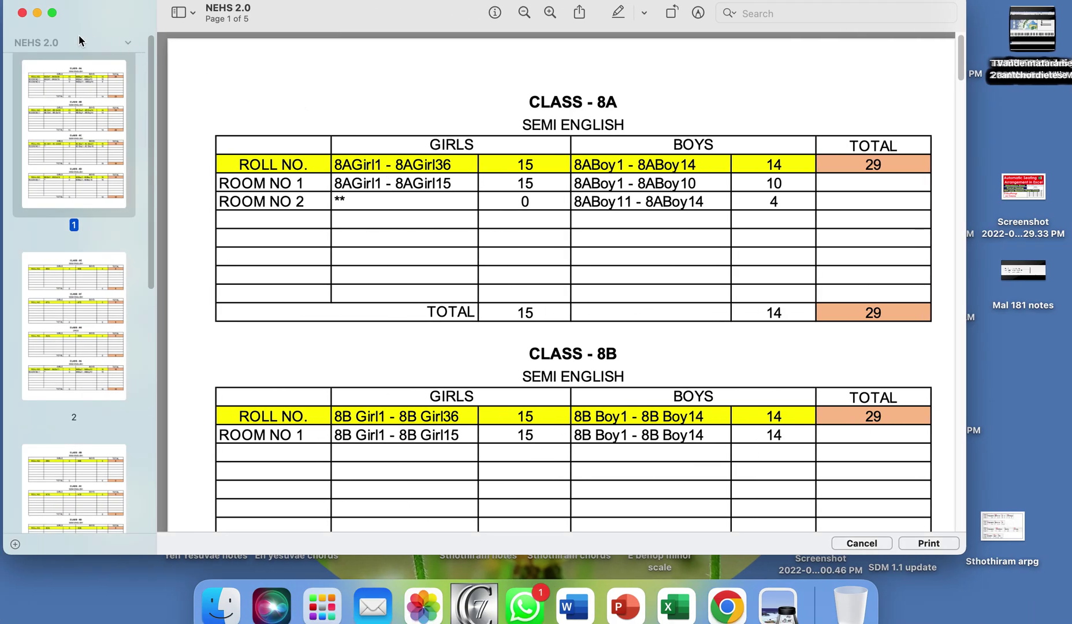
{"action": "left_click", "coordinate": [52, 12]}
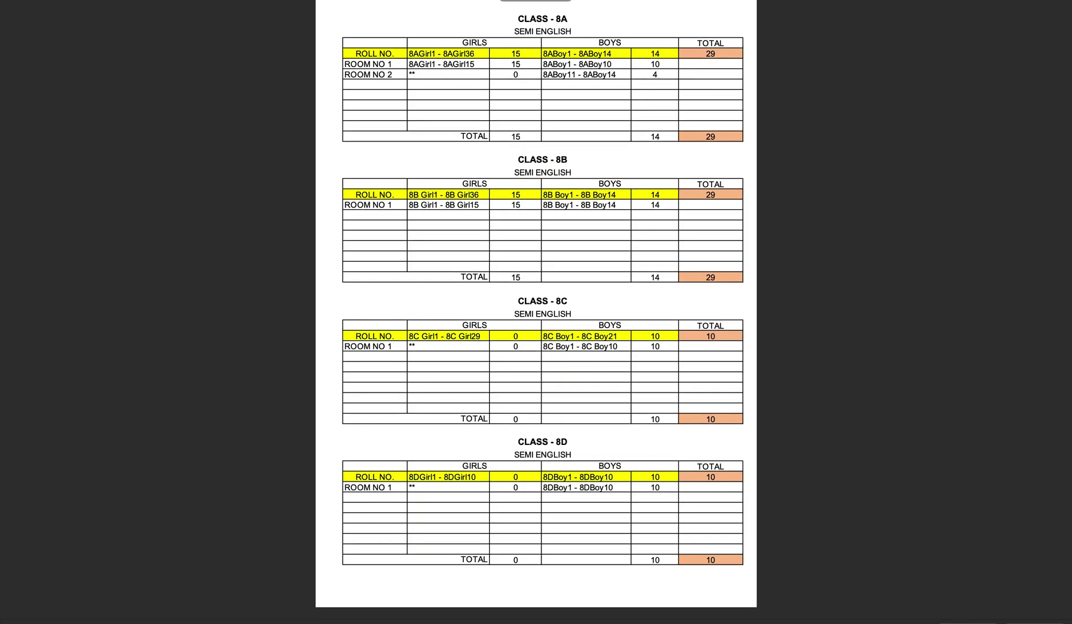
{"action": "left_click", "coordinate": [89, 12]}
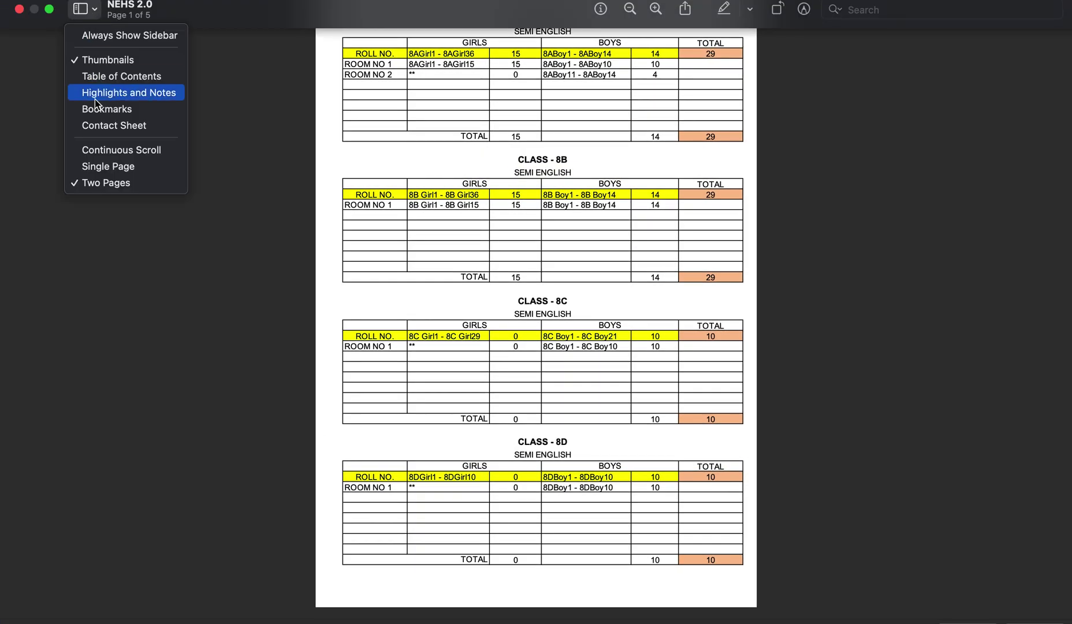
{"action": "left_click", "coordinate": [103, 167]}
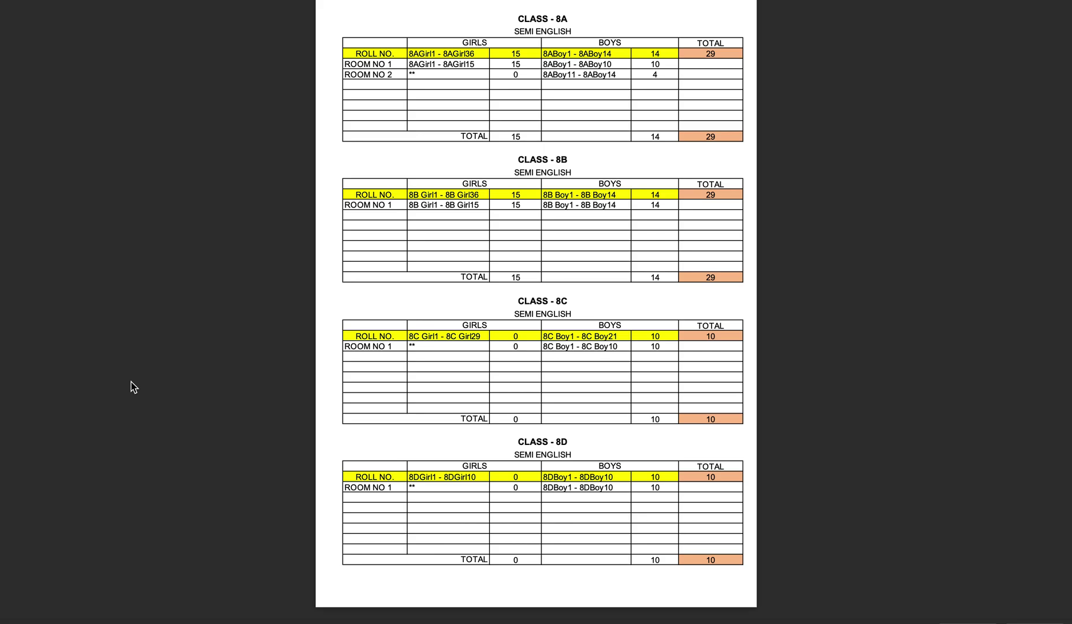
- Page through the class-wise seating tables in the PDF, then go back to the first page
{"action": "key", "text": "Down"}
{"action": "key", "text": "Down"}
{"action": "key", "text": "Down"}
{"action": "key", "text": "Down"}
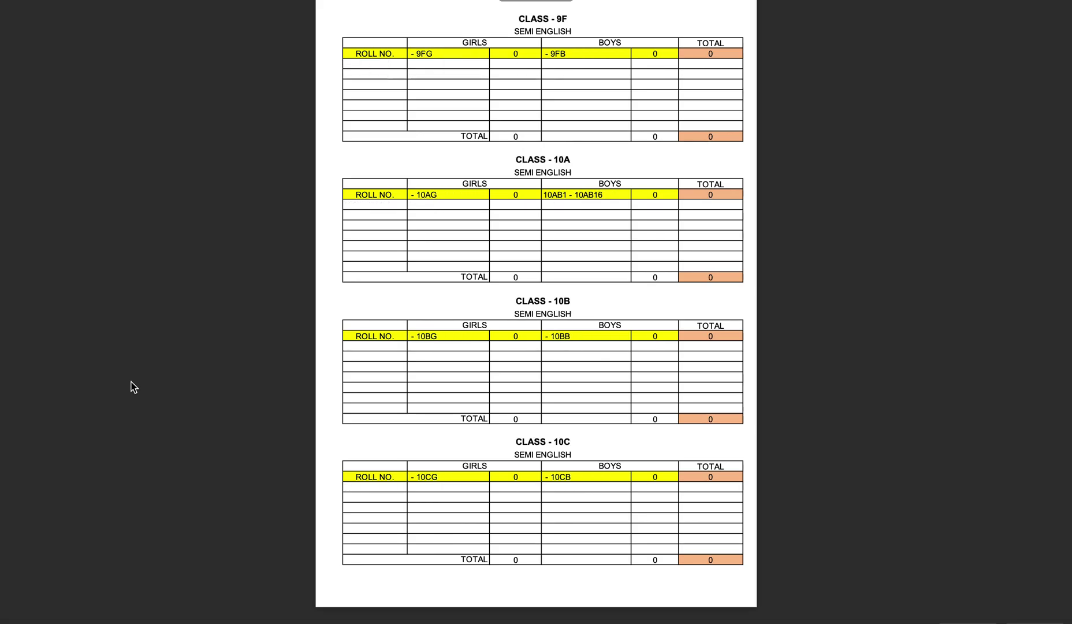
{"action": "key", "text": "Up"}
{"action": "key", "text": "Up"}
{"action": "key", "text": "Up"}
{"action": "key", "text": "Up"}
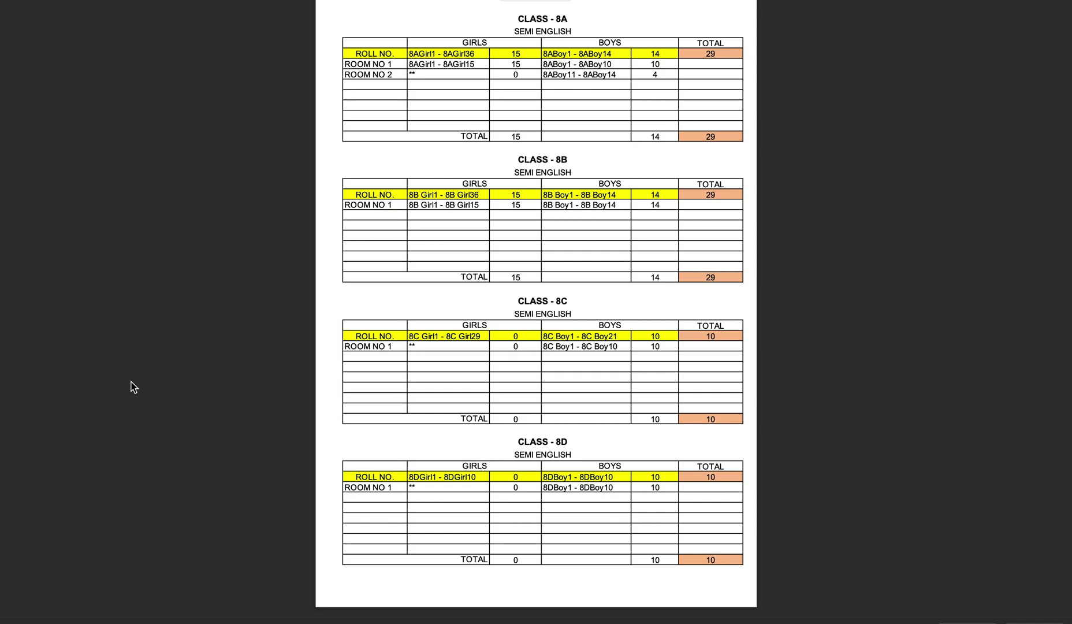
- Leave the full-screen PDF preview and switch back to Excel, returning to the workbook's HOME sheet
{"action": "key", "text": "Escape"}
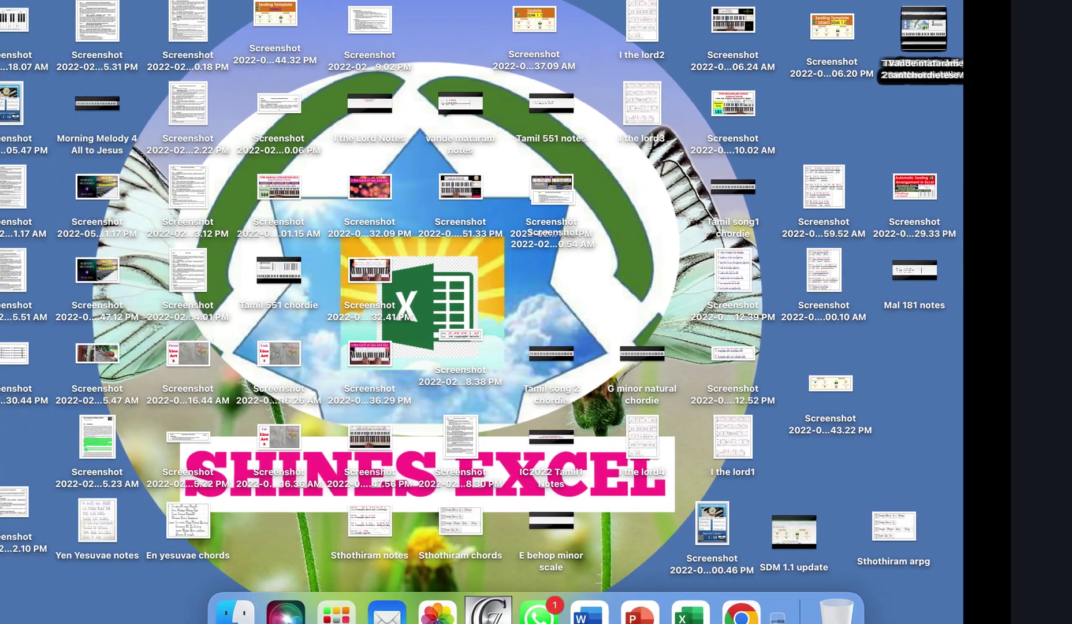
{"action": "left_click", "coordinate": [696, 604]}
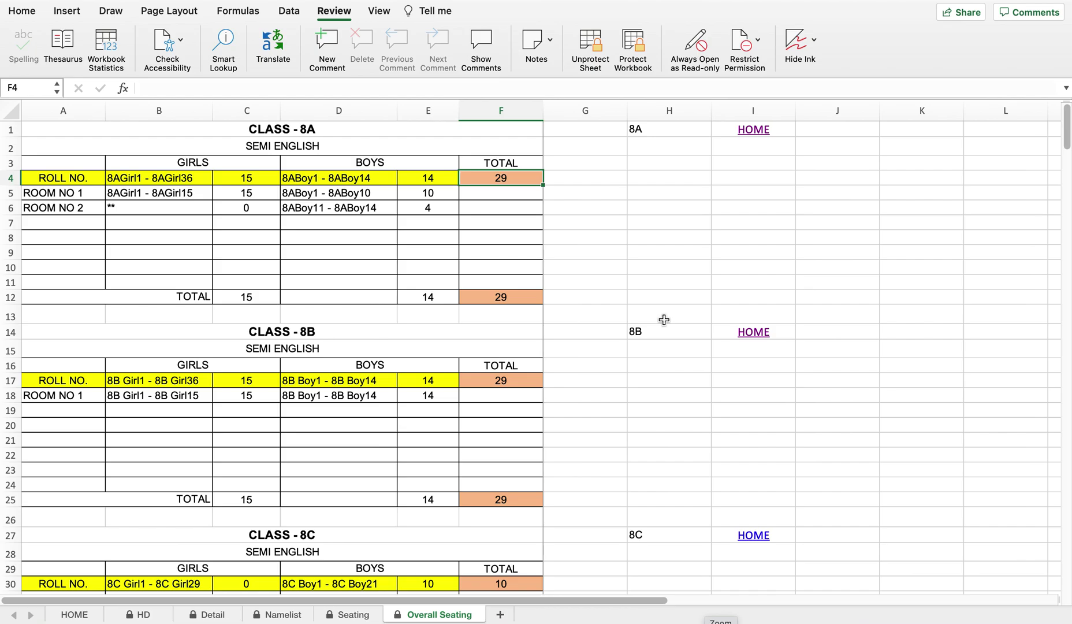
{"action": "left_click", "coordinate": [756, 130]}
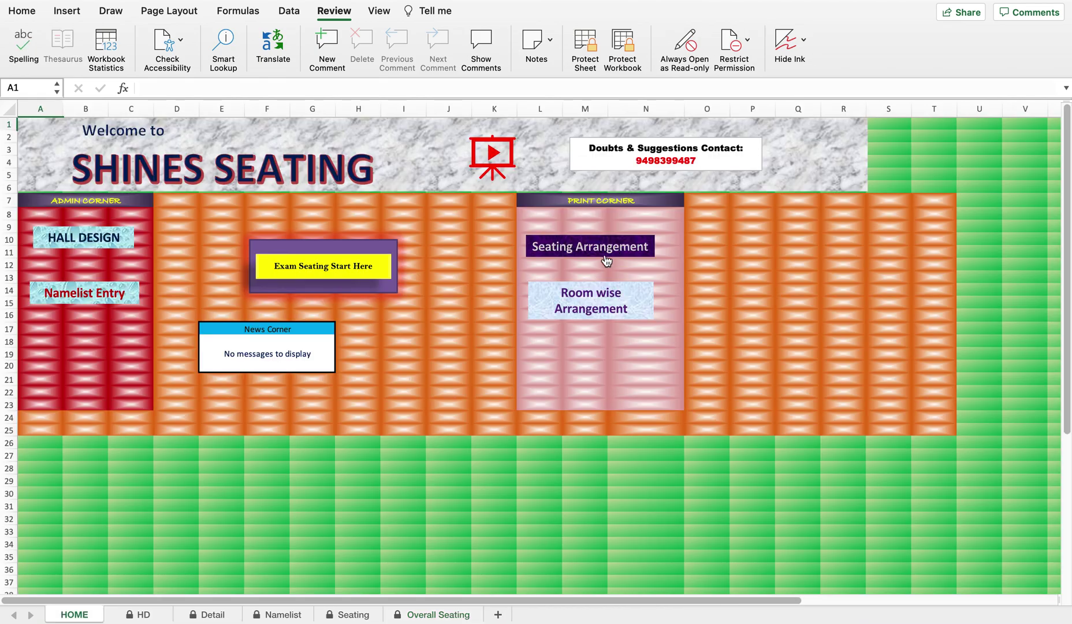
- Open the Seating Arrangement from the home page and show its printout as a full-screen PDF in Preview
{"action": "left_click", "coordinate": [593, 248]}
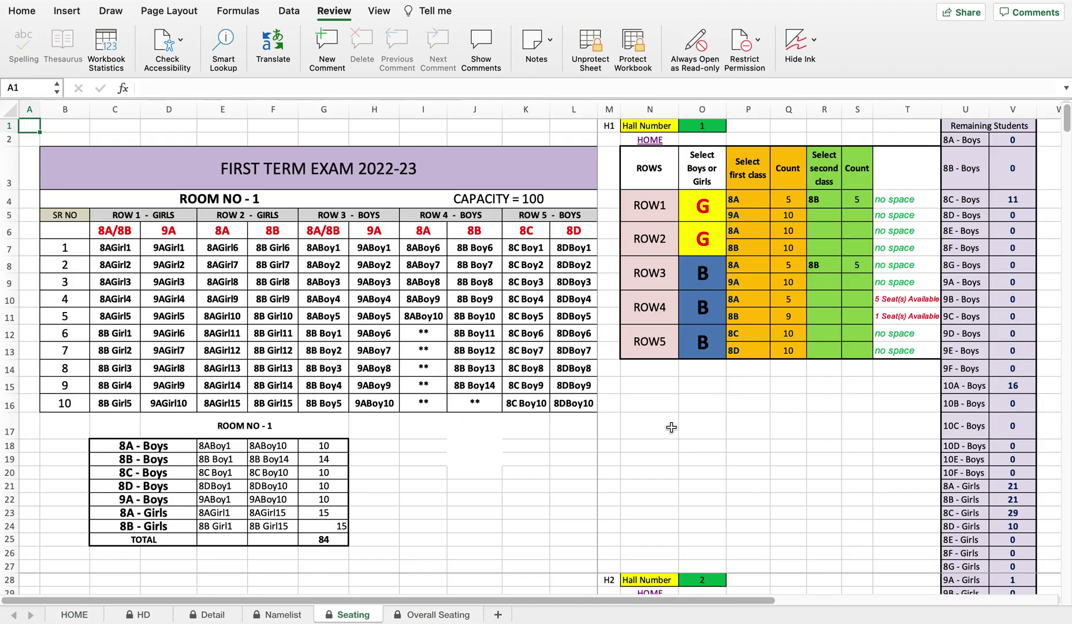
{"action": "key", "text": "super+p"}
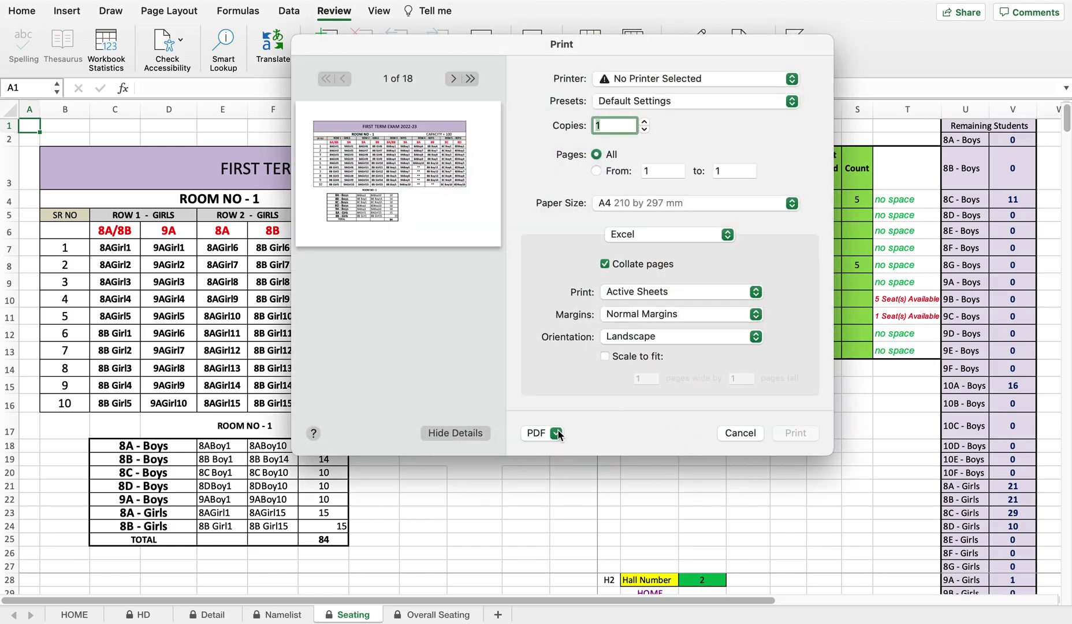
{"action": "left_click", "coordinate": [558, 433]}
{"action": "left_click", "coordinate": [578, 455]}
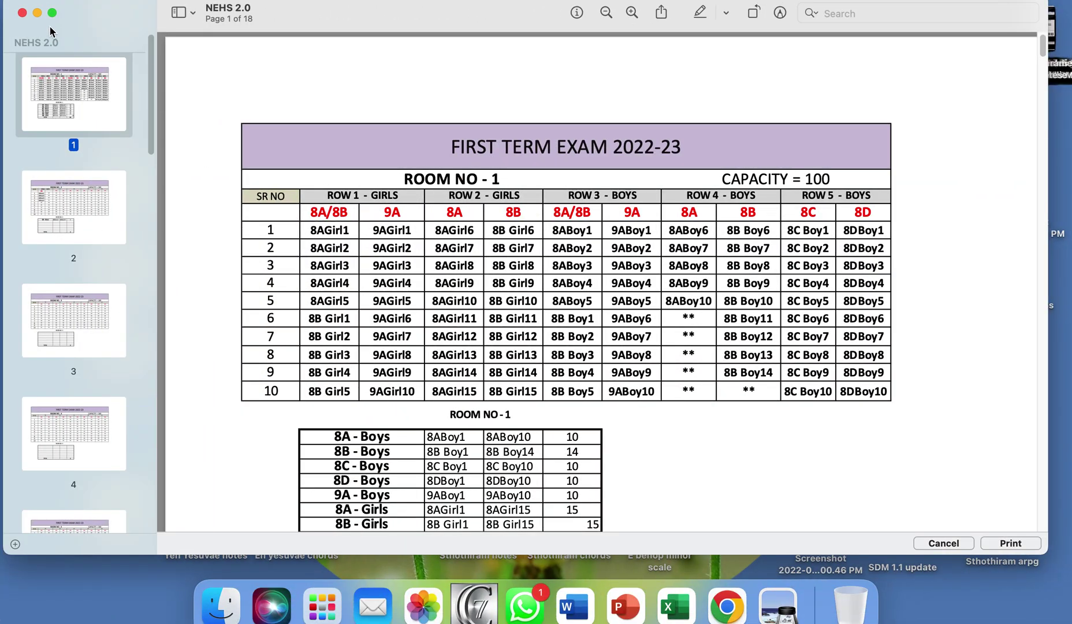
{"action": "left_click", "coordinate": [53, 14]}
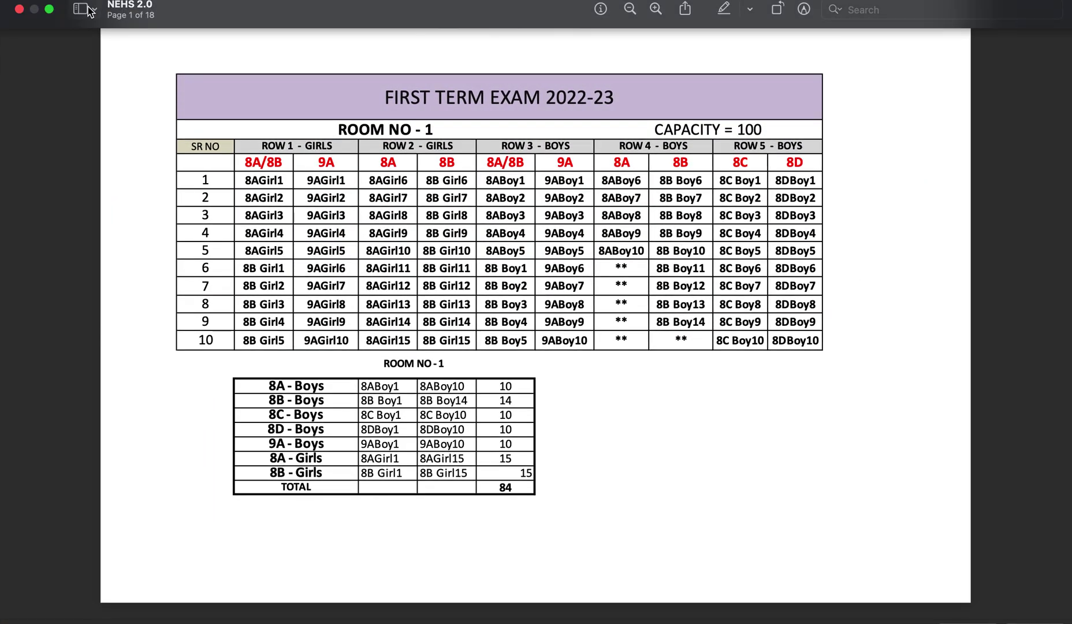
- Page through the room-wise seating sheets in the PDF from room 1 to room 12 in single-page view
{"action": "left_click", "coordinate": [92, 9]}
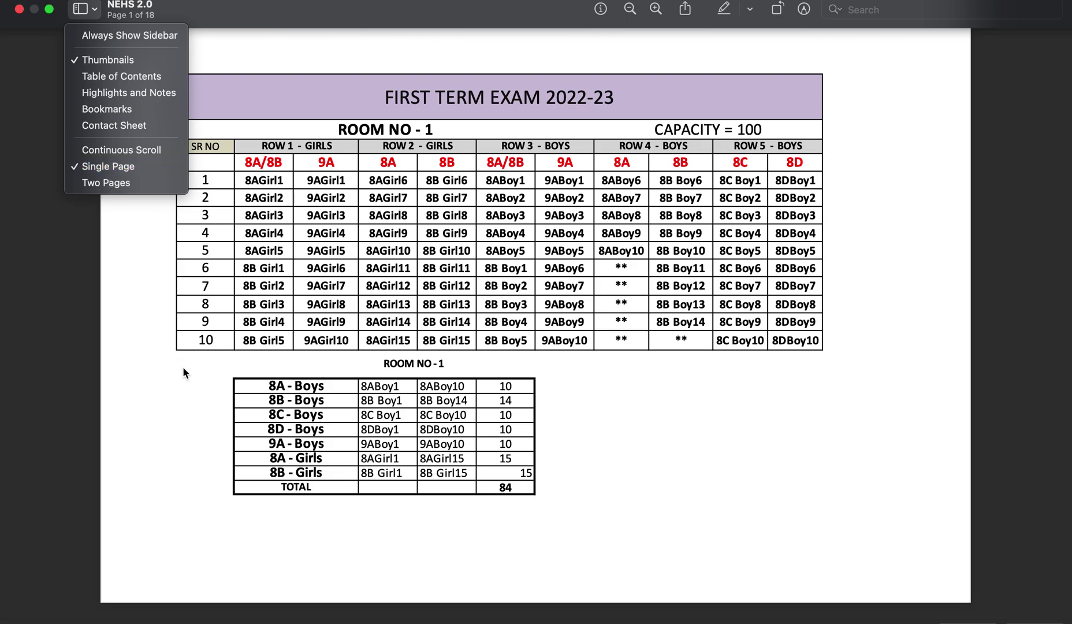
{"action": "key", "text": "Down"}
{"action": "left_click", "coordinate": [113, 380]}
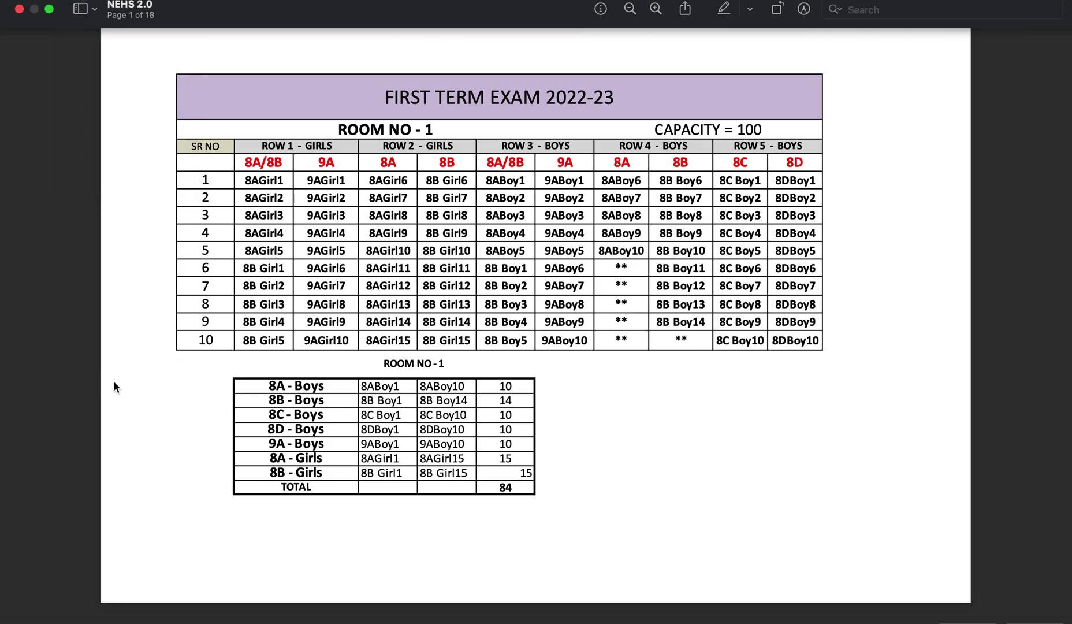
{"action": "key", "text": "Down"}
{"action": "key", "text": "Down"}
{"action": "key", "text": "Down"}
{"action": "key", "text": "Down"}
{"action": "key", "text": "Down"}
{"action": "key", "text": "Down"}
{"action": "key", "text": "Down"}
{"action": "key", "text": "Down"}
{"action": "key", "text": "Down"}
{"action": "key", "text": "Down"}
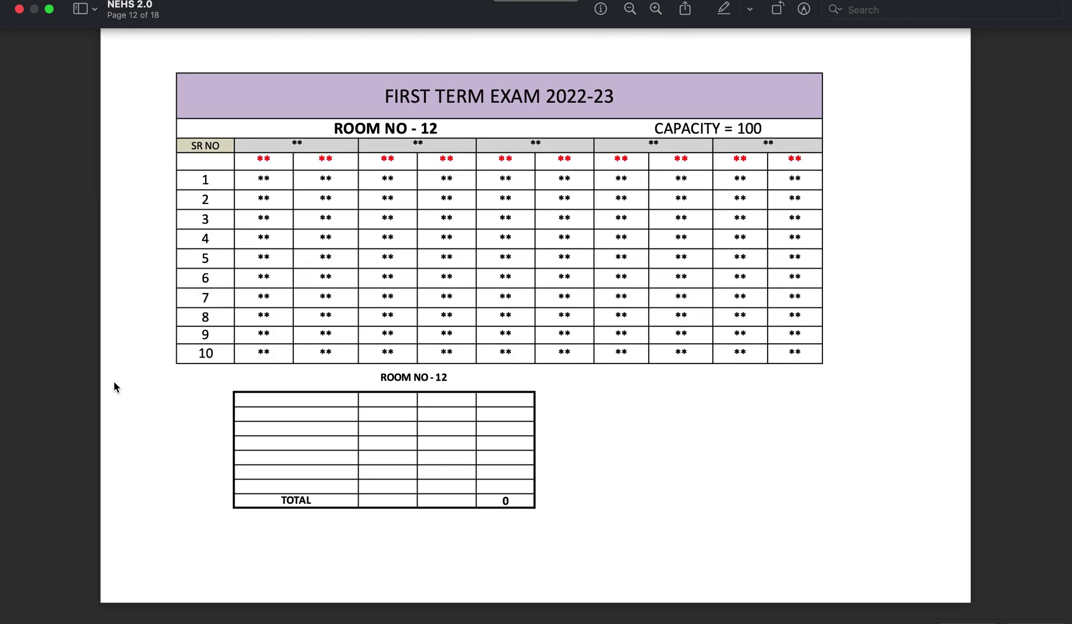
- Switch back to Excel and follow the Seating sheet's link for hall 1 to the HOME sheet
{"action": "mouse_move", "coordinate": [525, 607]}
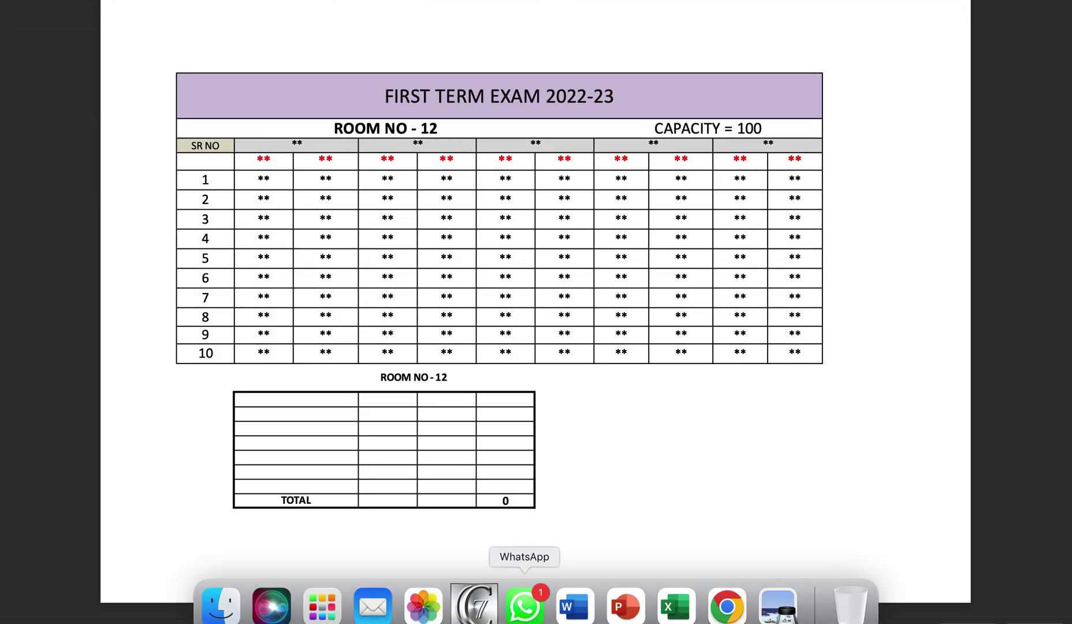
{"action": "left_click", "coordinate": [677, 607]}
{"action": "left_click", "coordinate": [754, 476]}
{"action": "left_click", "coordinate": [652, 142]}
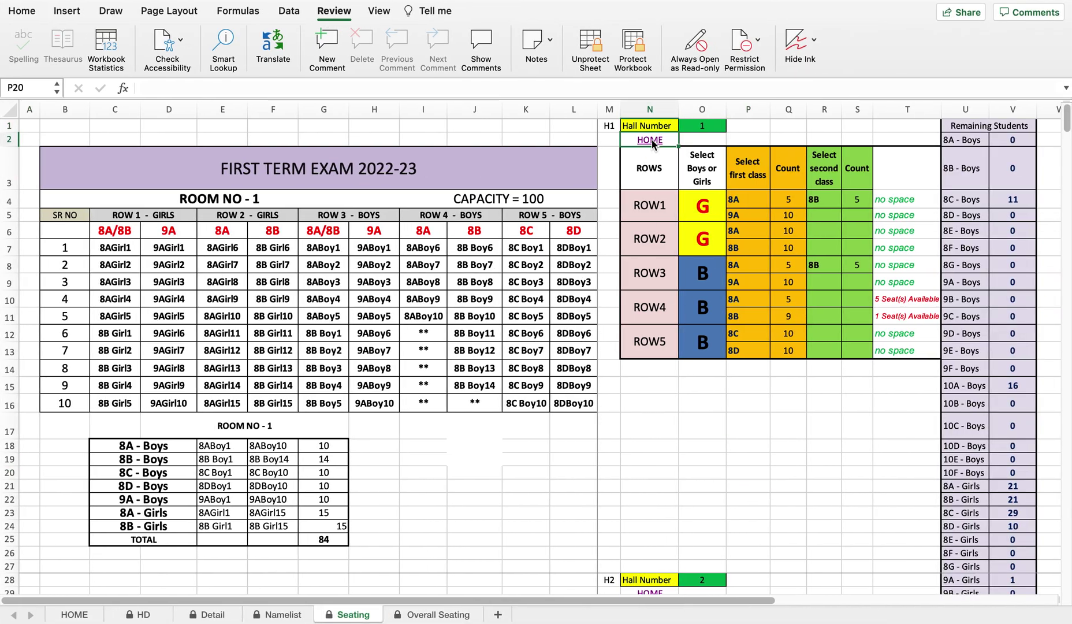